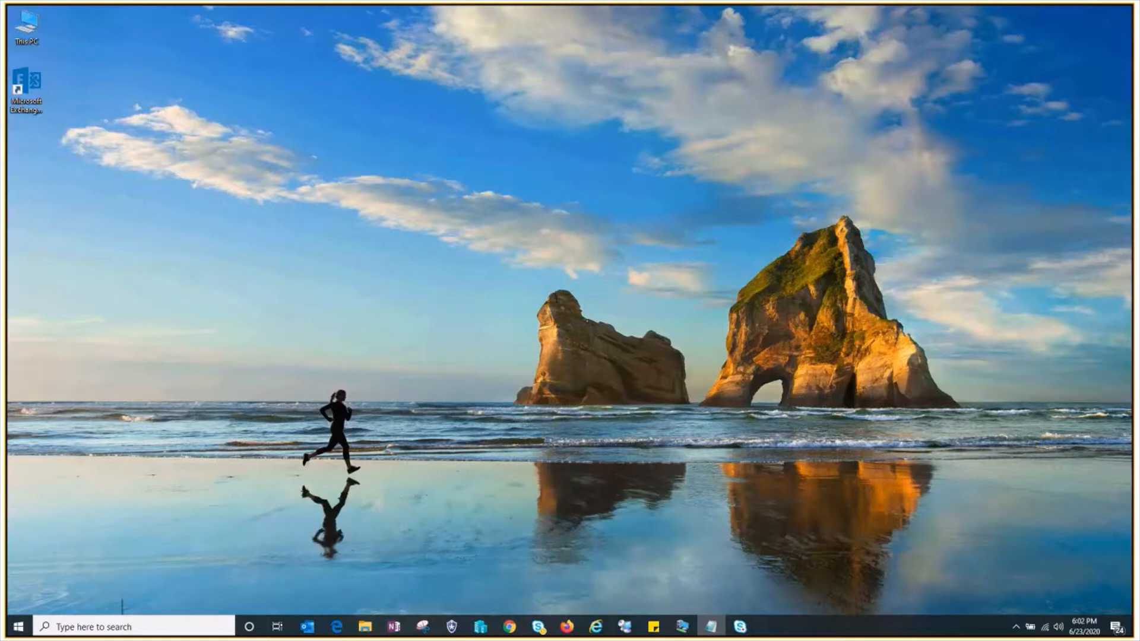
pyautogui.rightClick(327, 238)
pyautogui.click(338, 261)
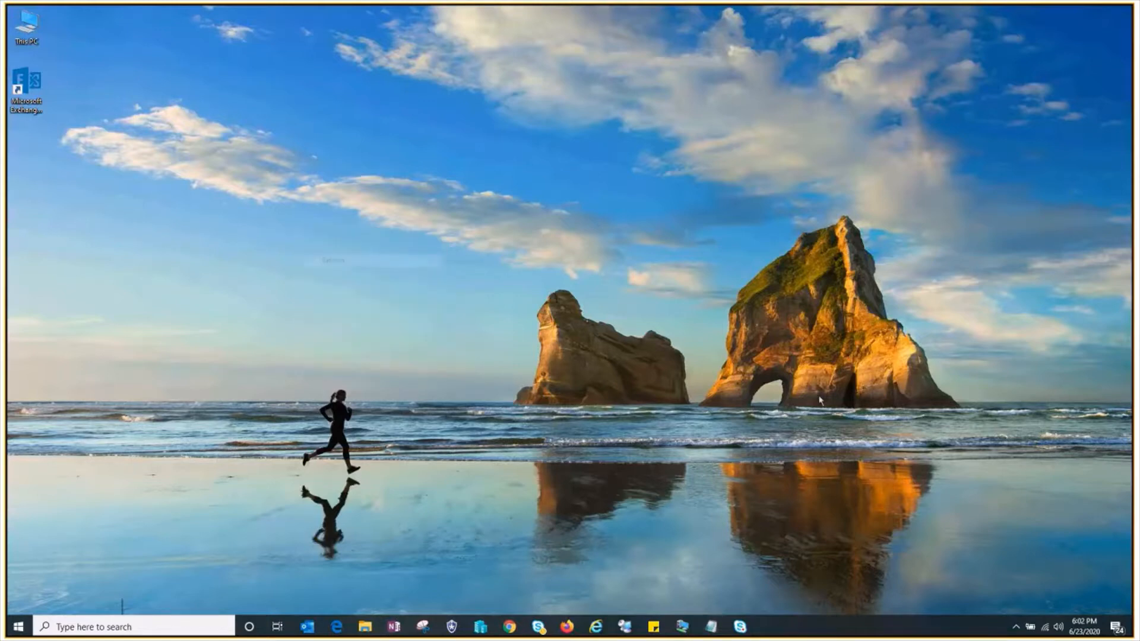
# - Switch to the NSLabDC01 virtual machine and start the Add Roles and Features Wizard in Server Manager
pyautogui.moveTo(682, 627)
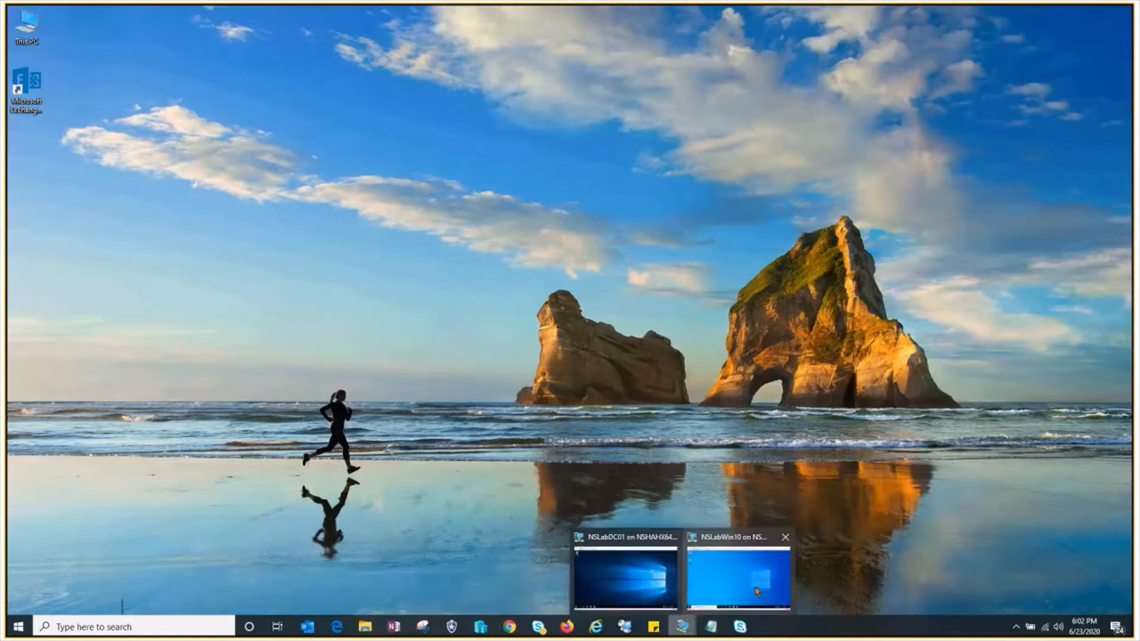
pyautogui.click(635, 573)
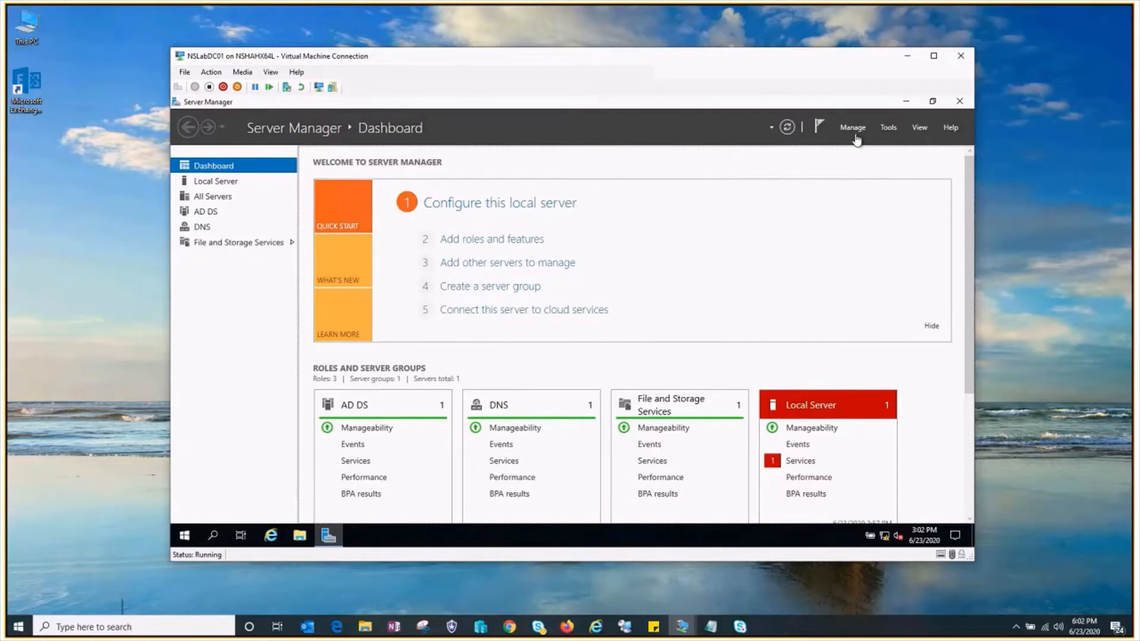
pyautogui.click(890, 129)
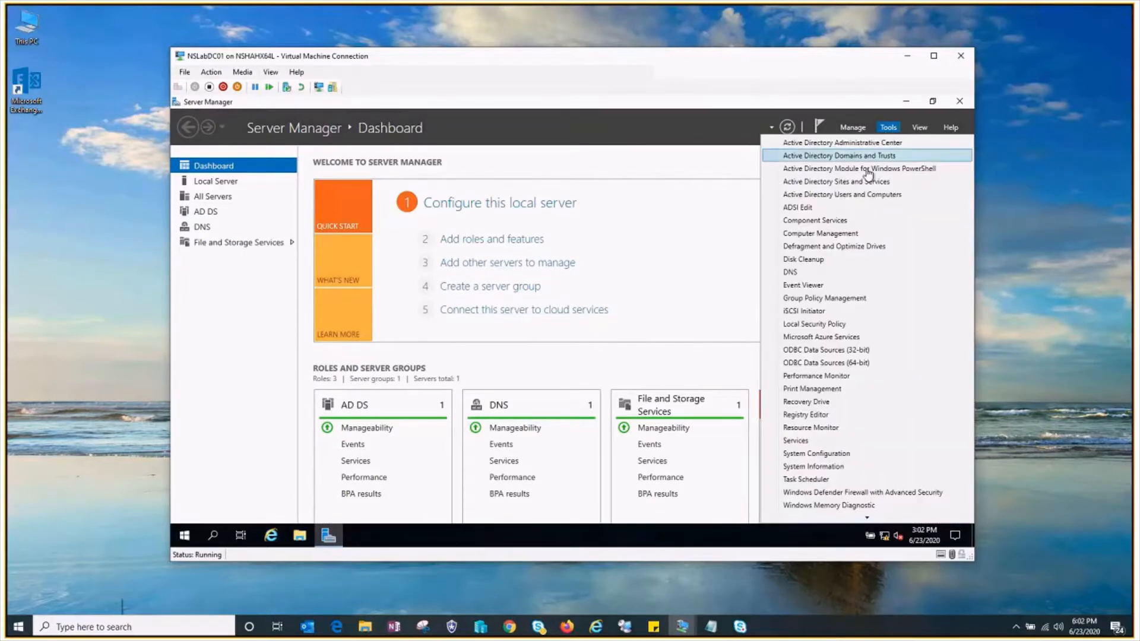
pyautogui.click(853, 128)
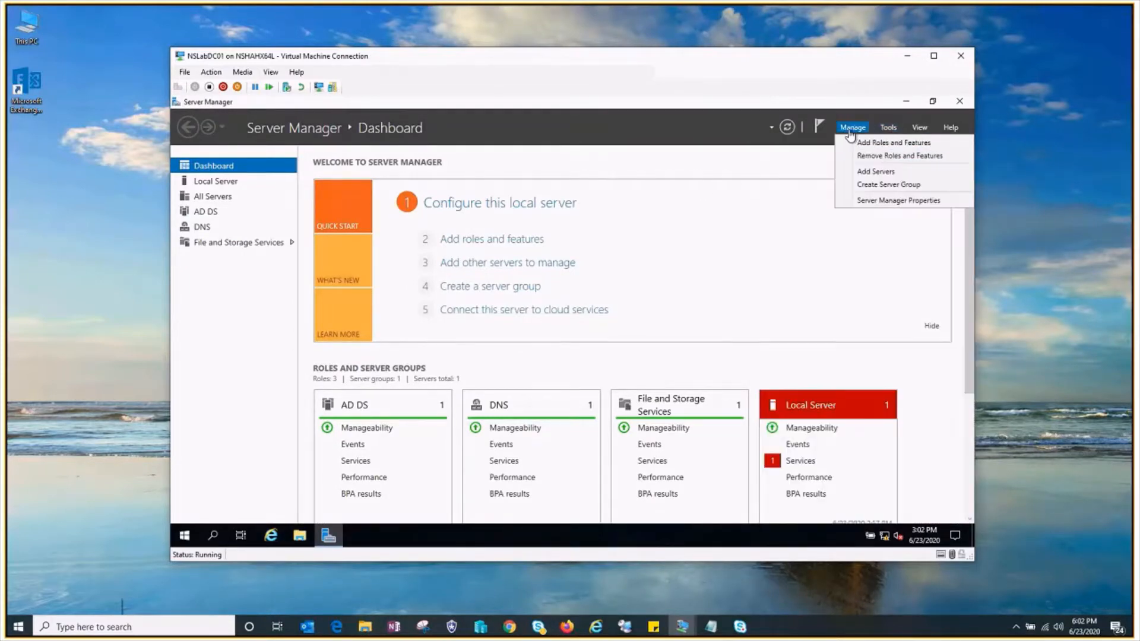
pyautogui.click(896, 144)
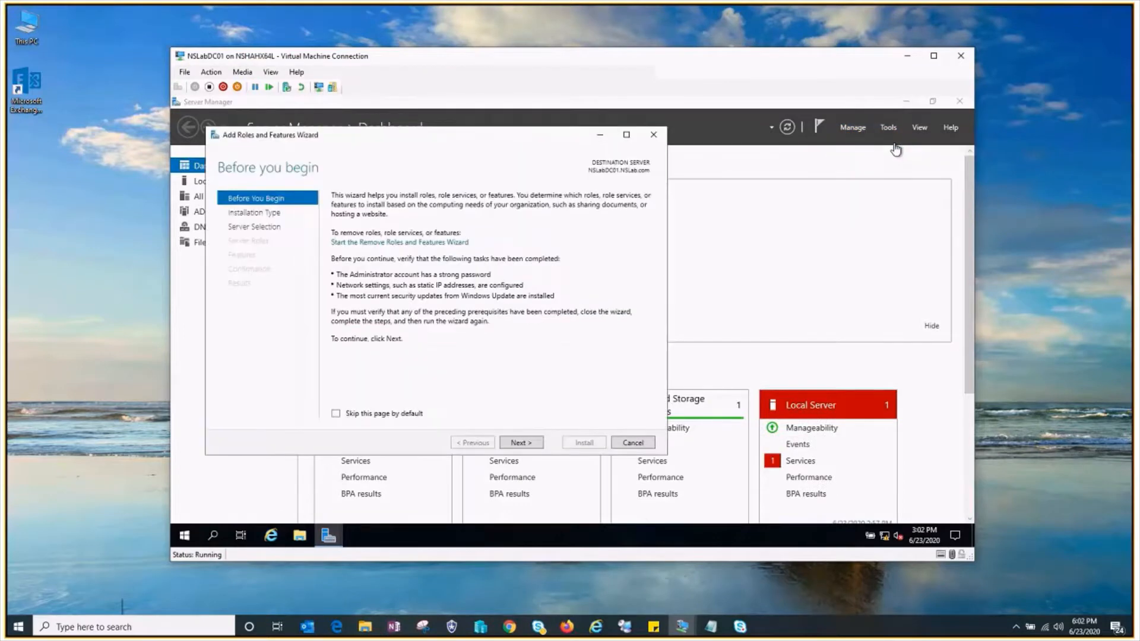
# - Advance the wizard to the server roles selection, keeping the default installation type and NSLabDC01.NSLab.com as the destination server
pyautogui.click(531, 443)
pyautogui.click(532, 443)
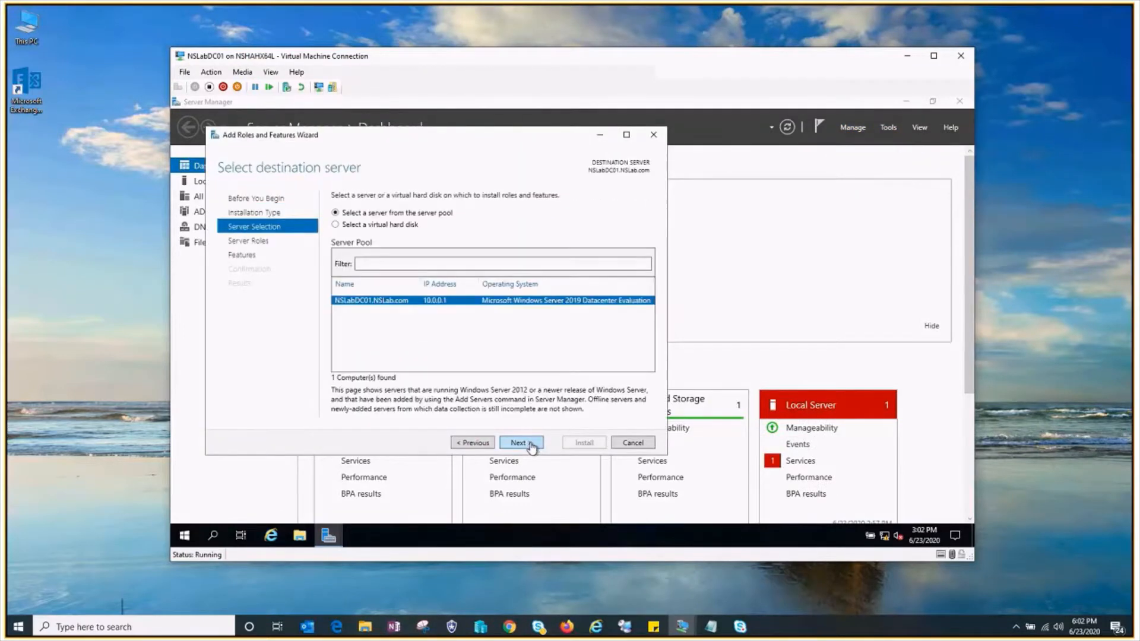
pyautogui.click(487, 443)
pyautogui.click(520, 443)
pyautogui.click(520, 443)
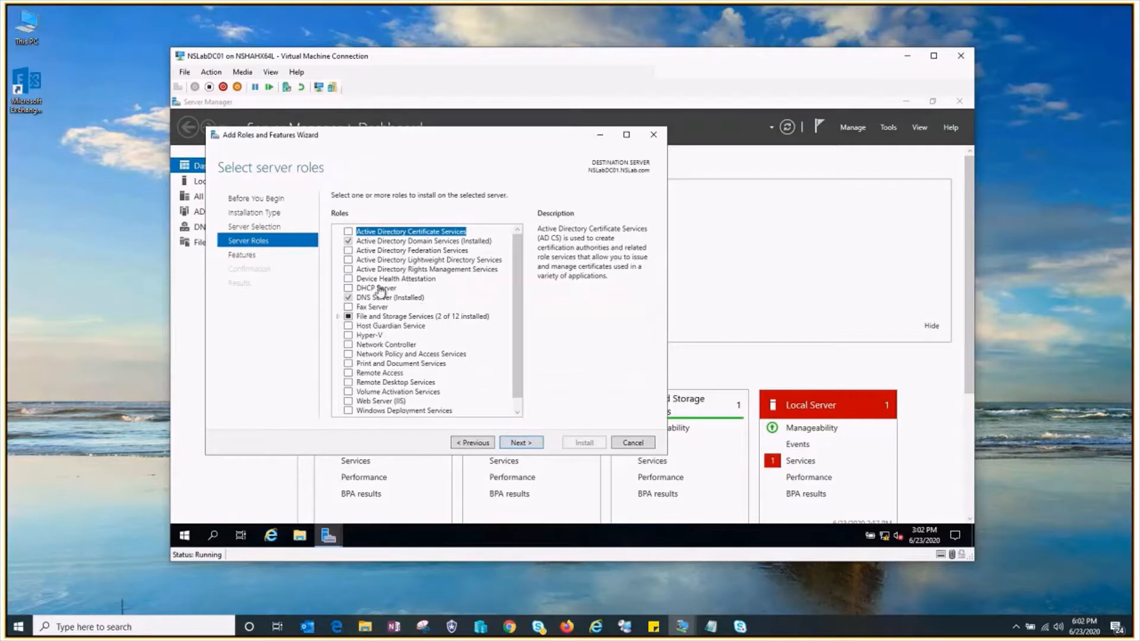
# - Select the DHCP Server role with its required management tools and continue to the installation confirmation without adding other features
pyautogui.click(359, 289)
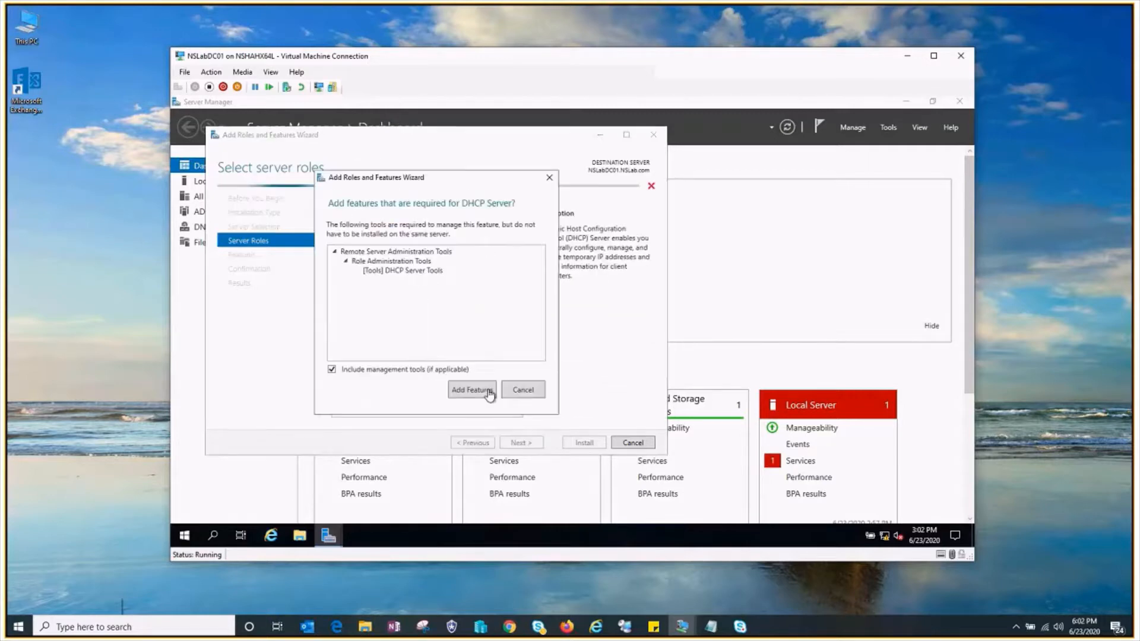
pyautogui.click(486, 390)
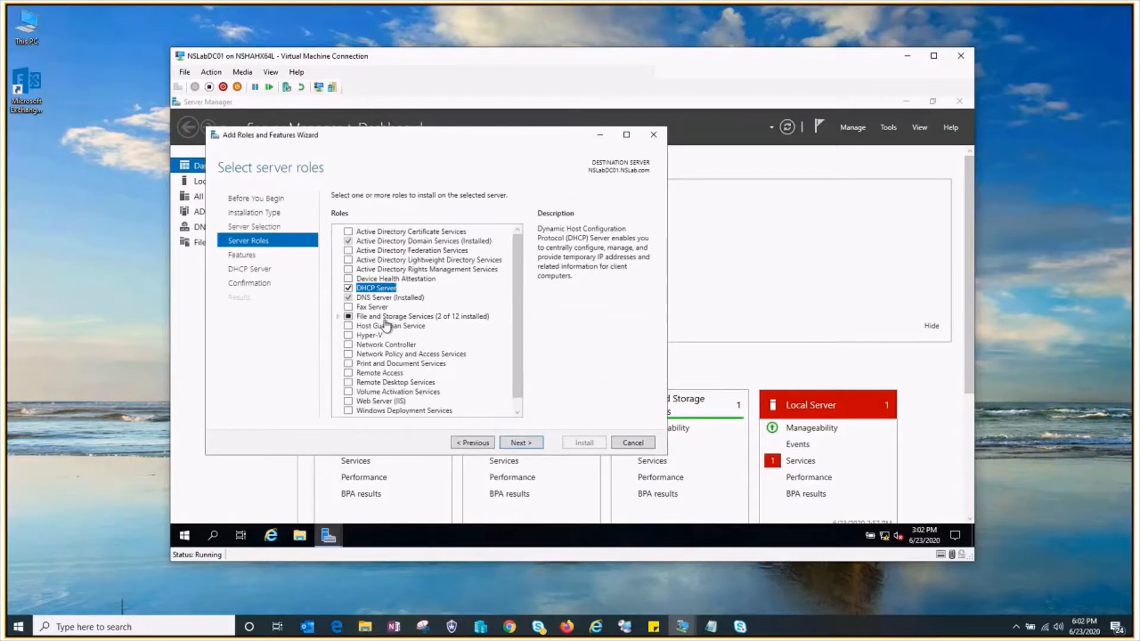
pyautogui.click(520, 443)
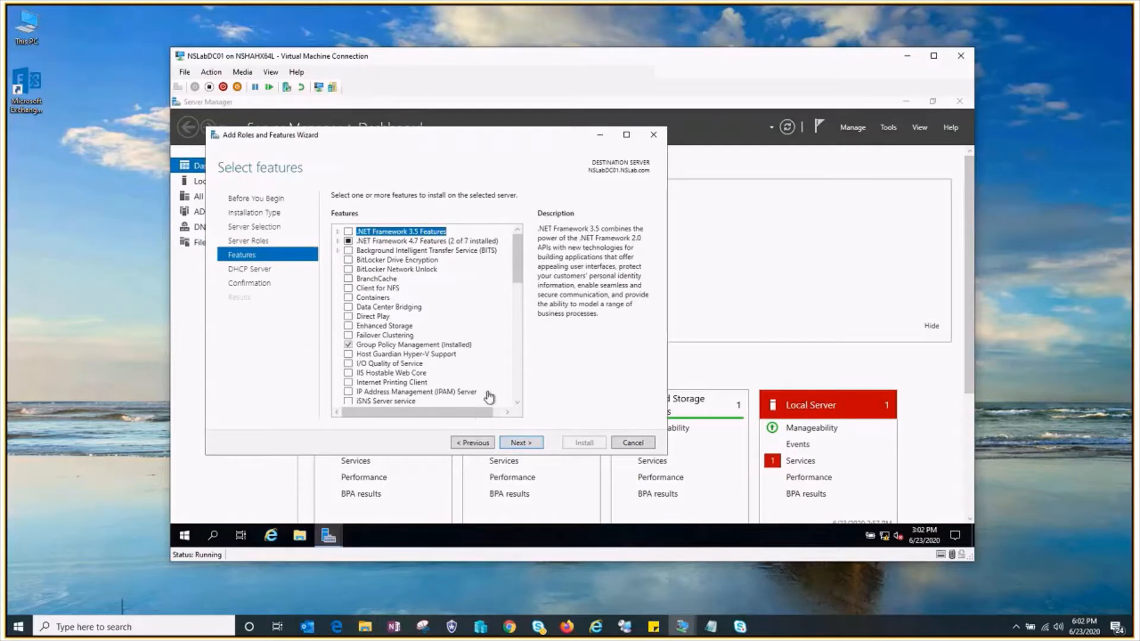
pyautogui.click(528, 443)
pyautogui.click(528, 444)
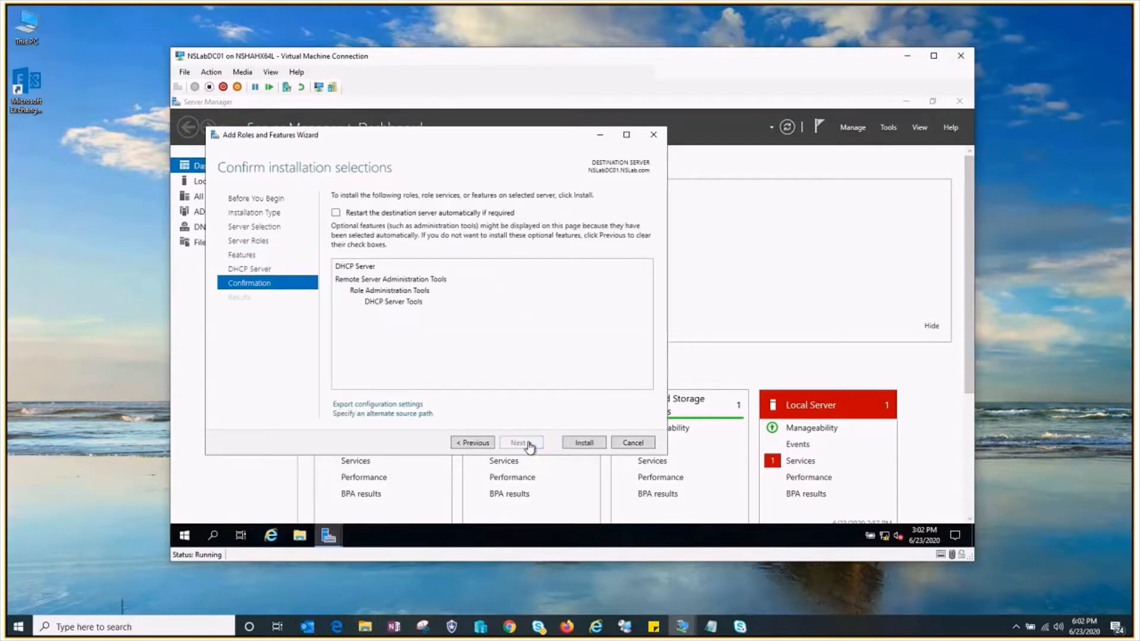
# - Enable automatic restart of the destination server if required and install the DHCP Server role
pyautogui.click(336, 213)
pyautogui.click(605, 357)
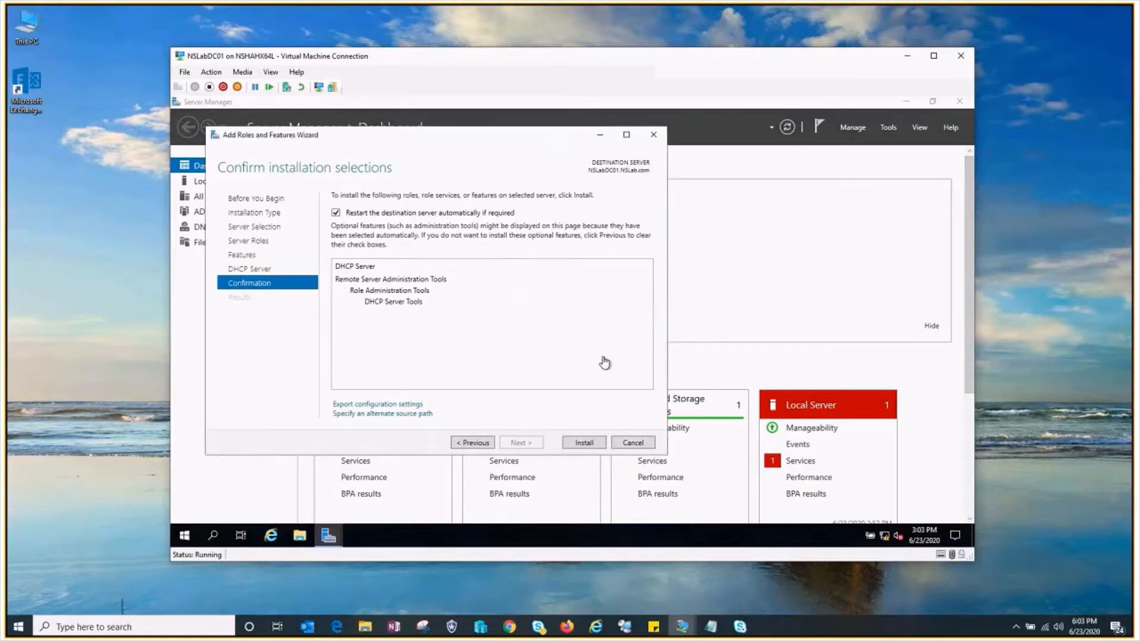
pyautogui.click(584, 443)
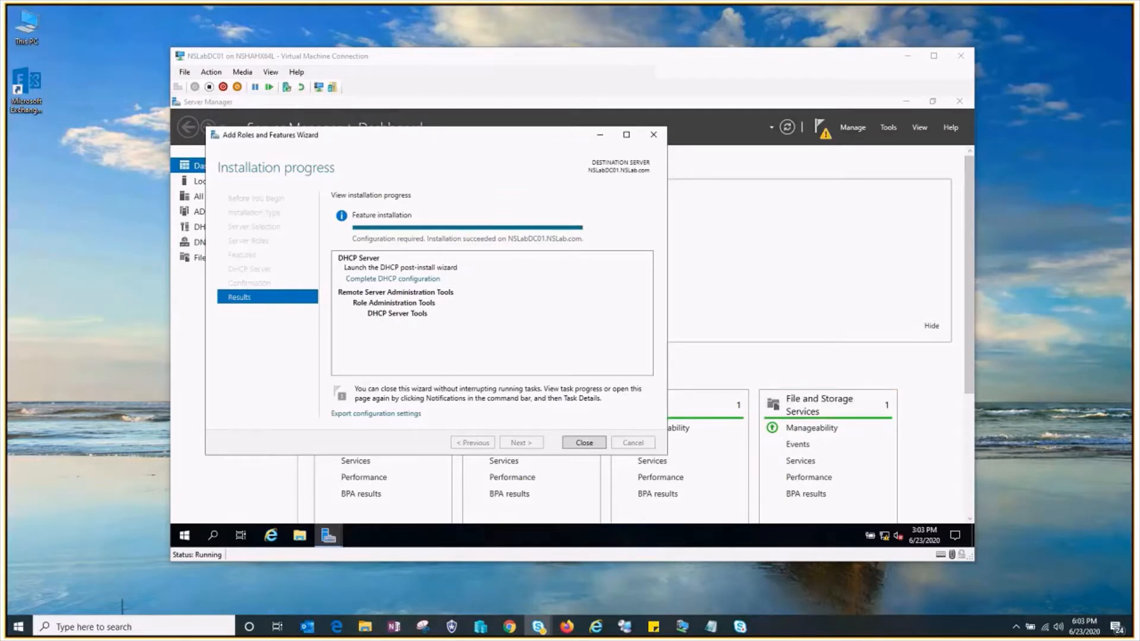
# - Complete the DHCP post-install configuration, authorizing the server in AD DS with the NSLAB\administrator credentials
pyautogui.click(423, 281)
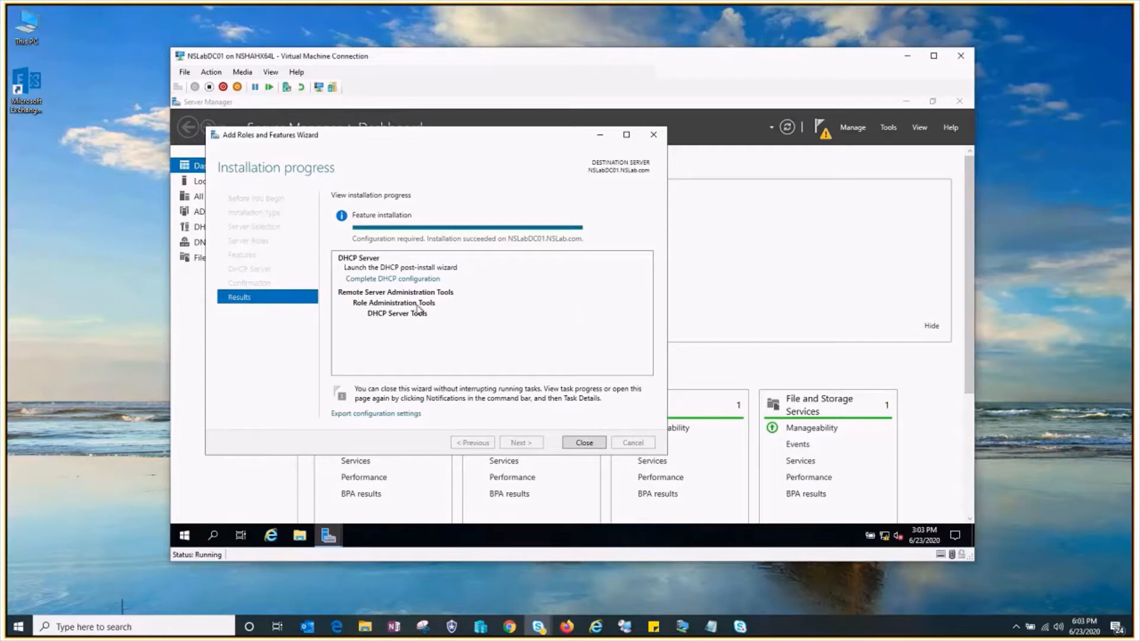
pyautogui.click(394, 280)
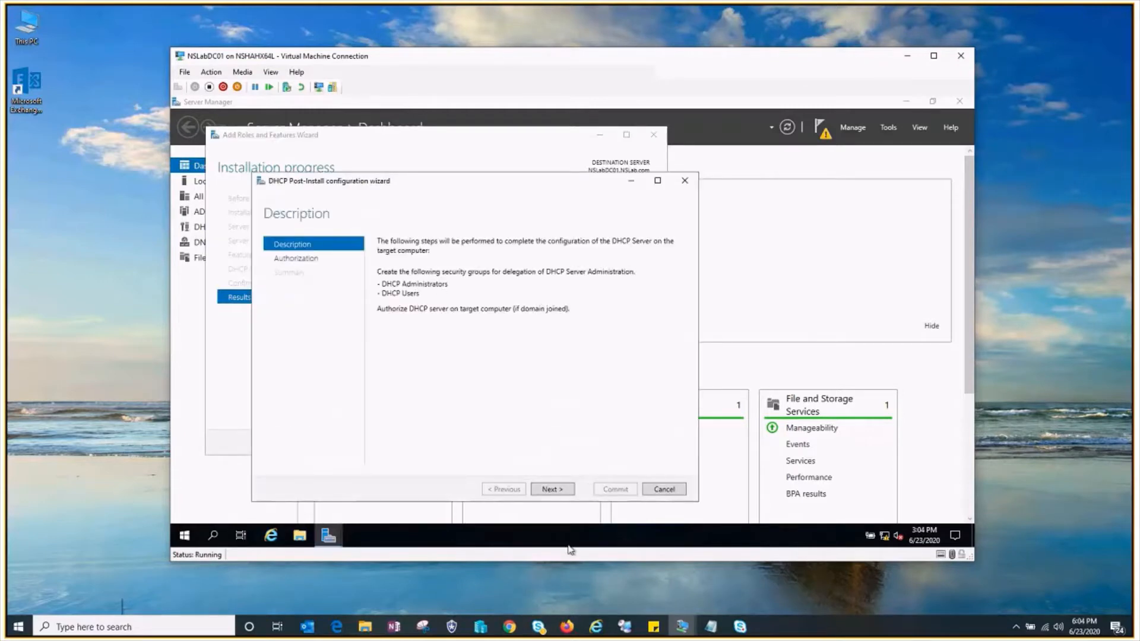
pyautogui.click(552, 490)
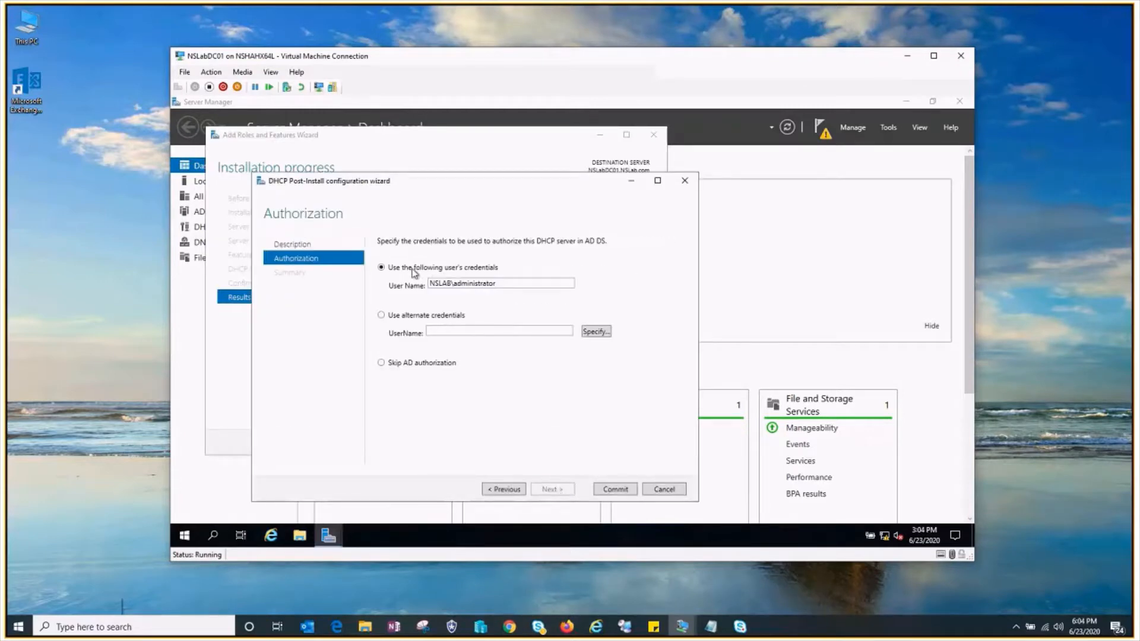
pyautogui.doubleClick(508, 283)
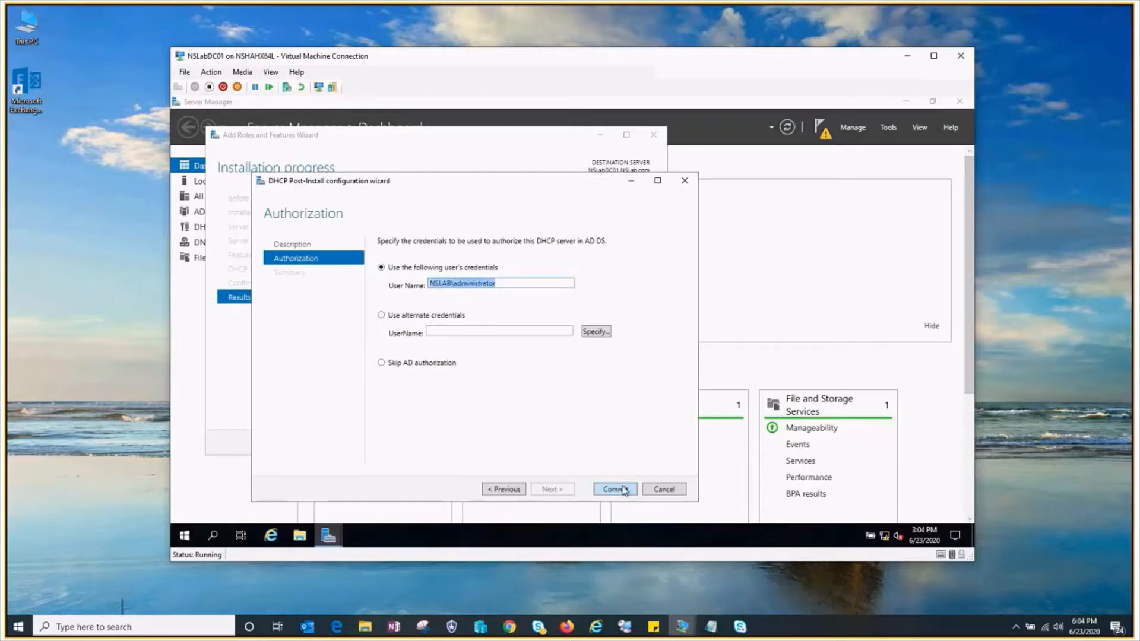
pyautogui.click(617, 492)
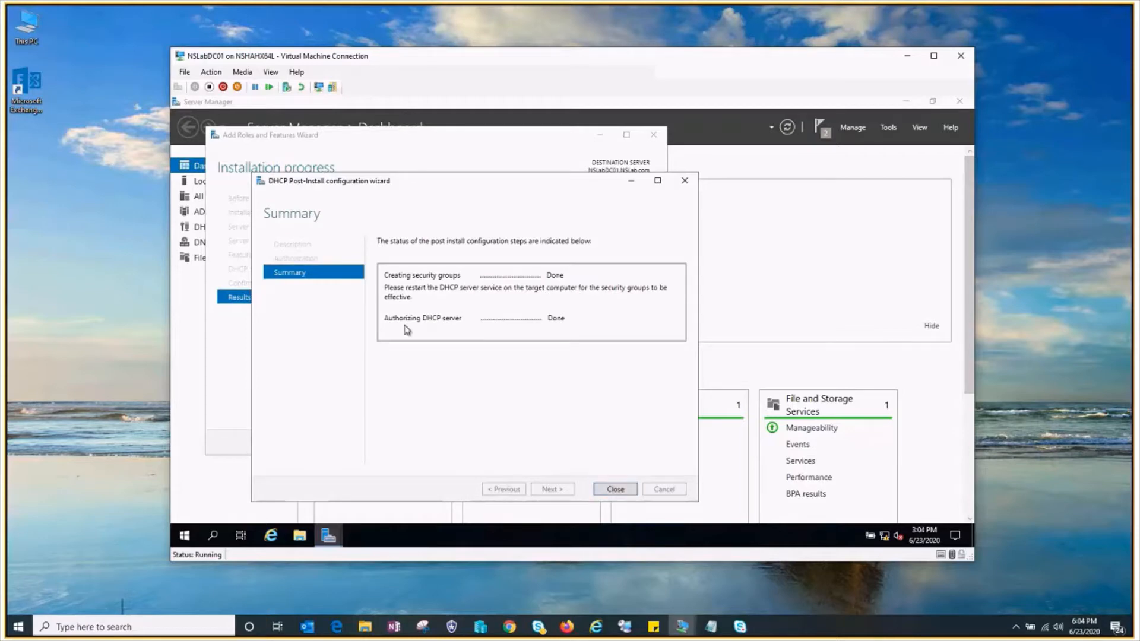
# - Close the DHCP post-install and role installation wizards and check the Server Manager notifications
pyautogui.click(618, 491)
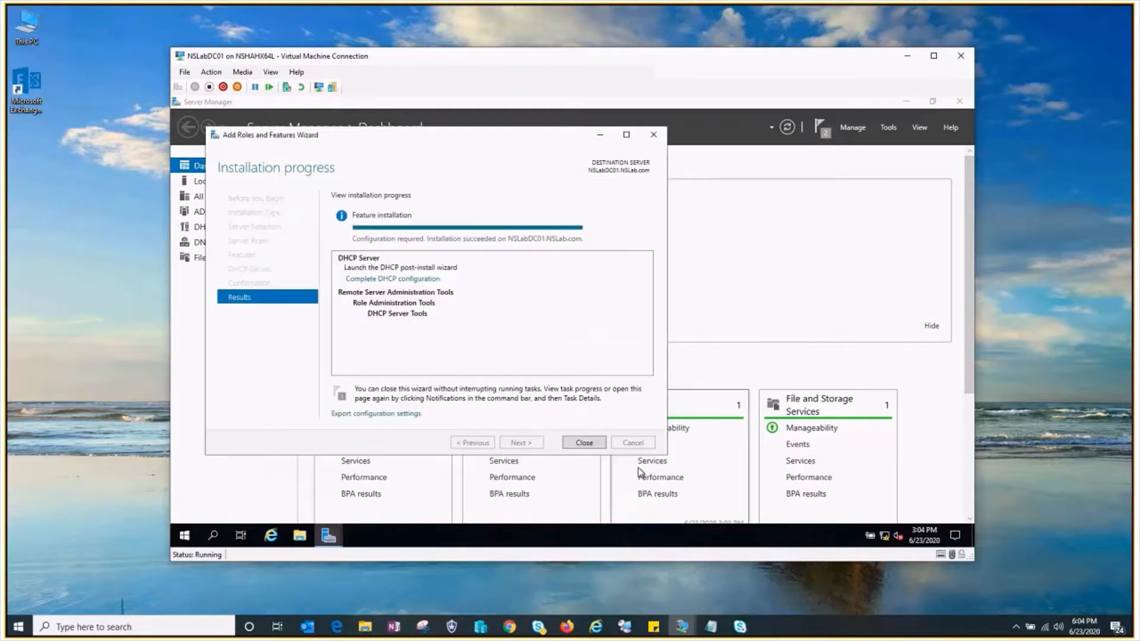
pyautogui.click(584, 442)
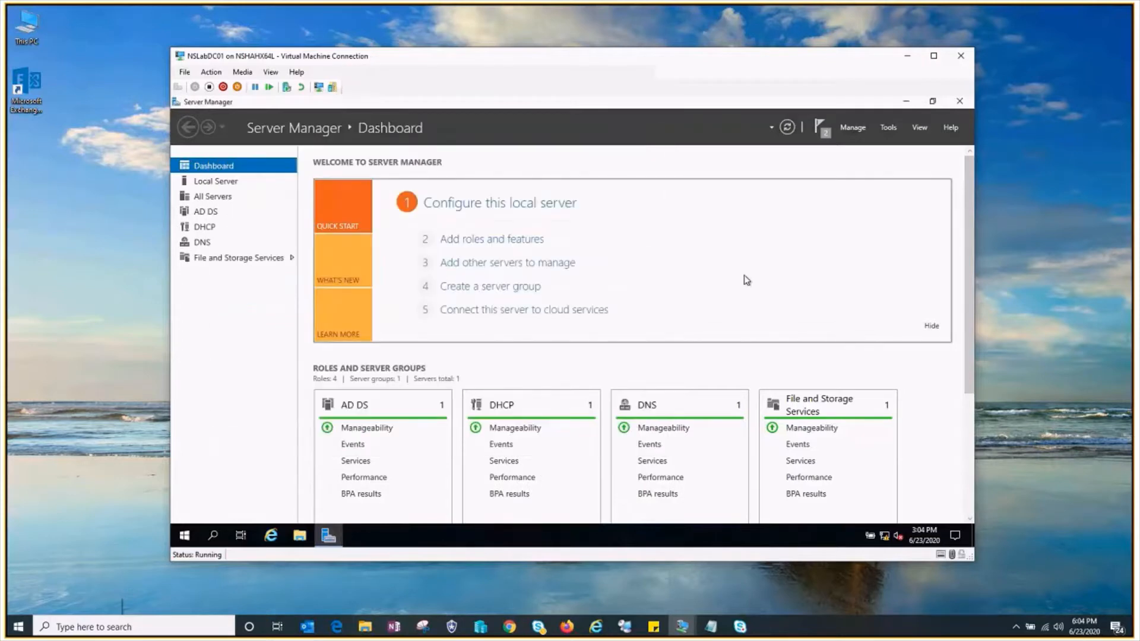
pyautogui.click(820, 127)
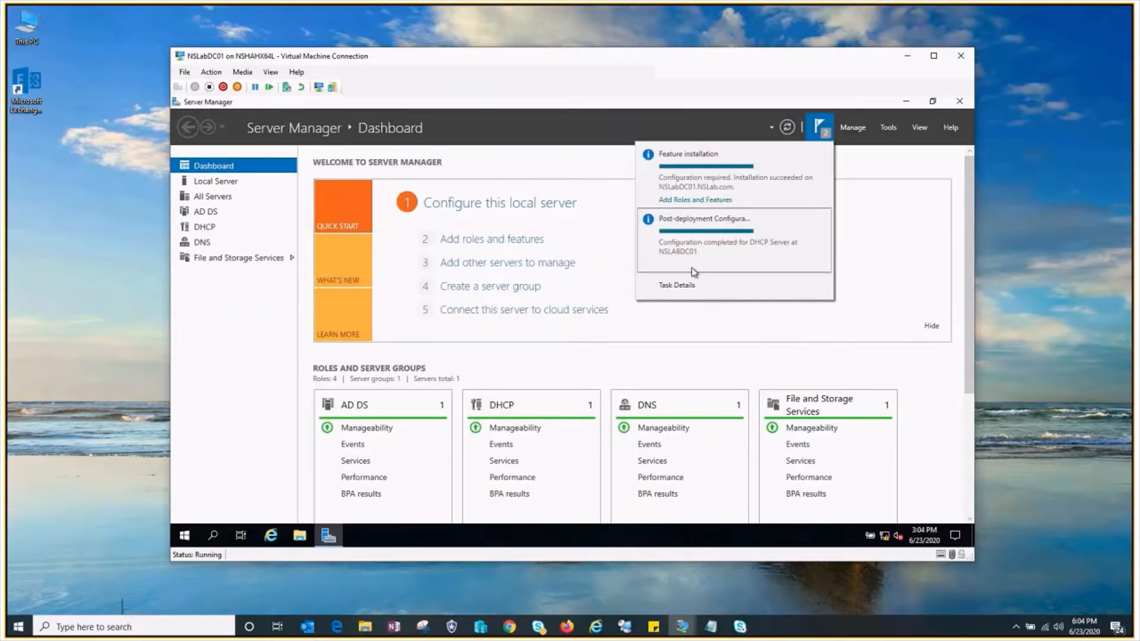
pyautogui.click(599, 167)
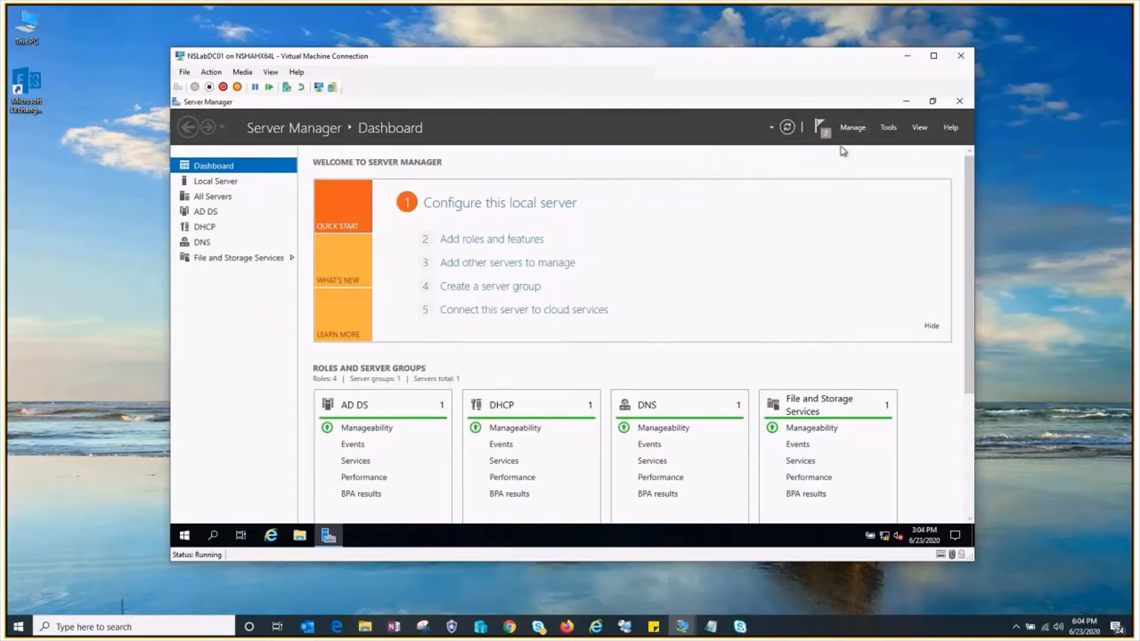
# - Open the DHCP management console from the Windows Administrative Tools
pyautogui.click(185, 537)
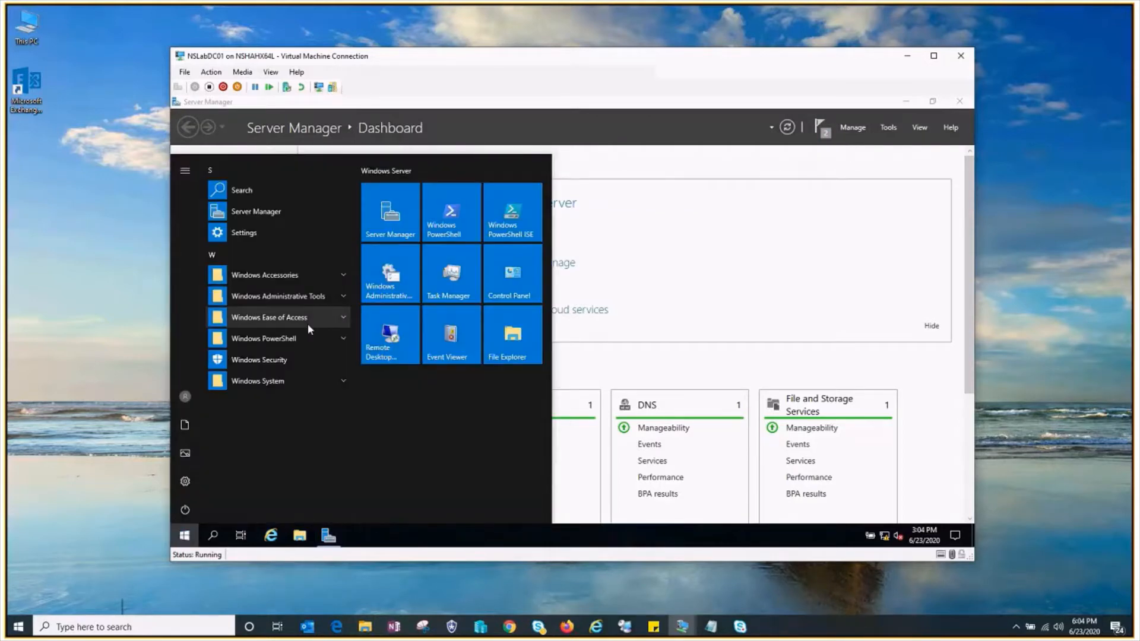
pyautogui.click(300, 296)
pyautogui.scroll(-1, 289, 431)
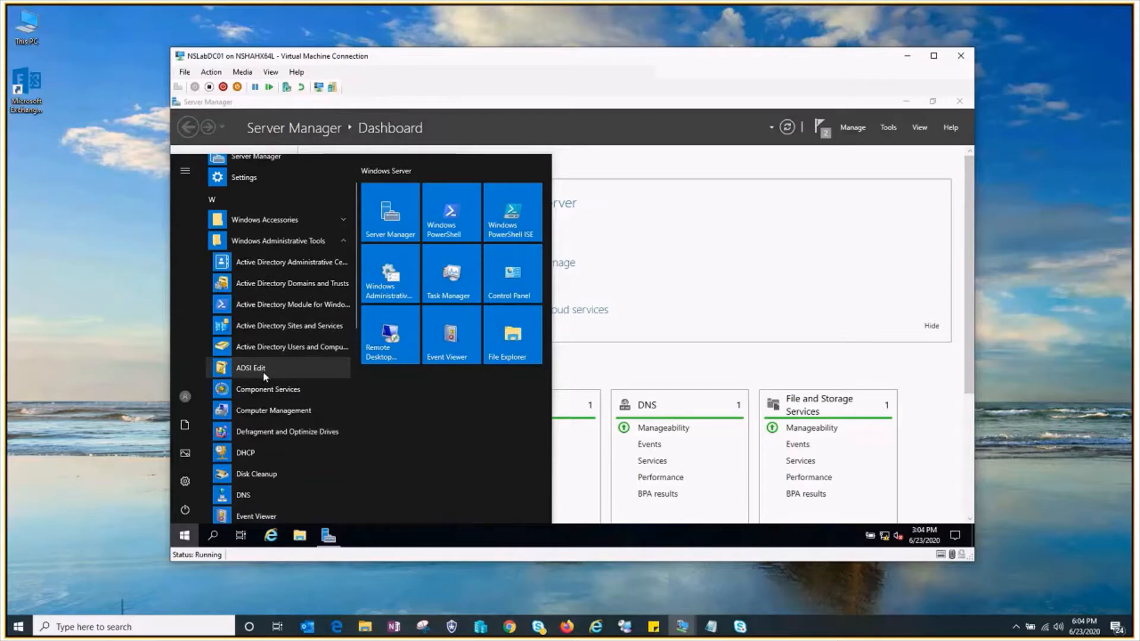
pyautogui.click(246, 453)
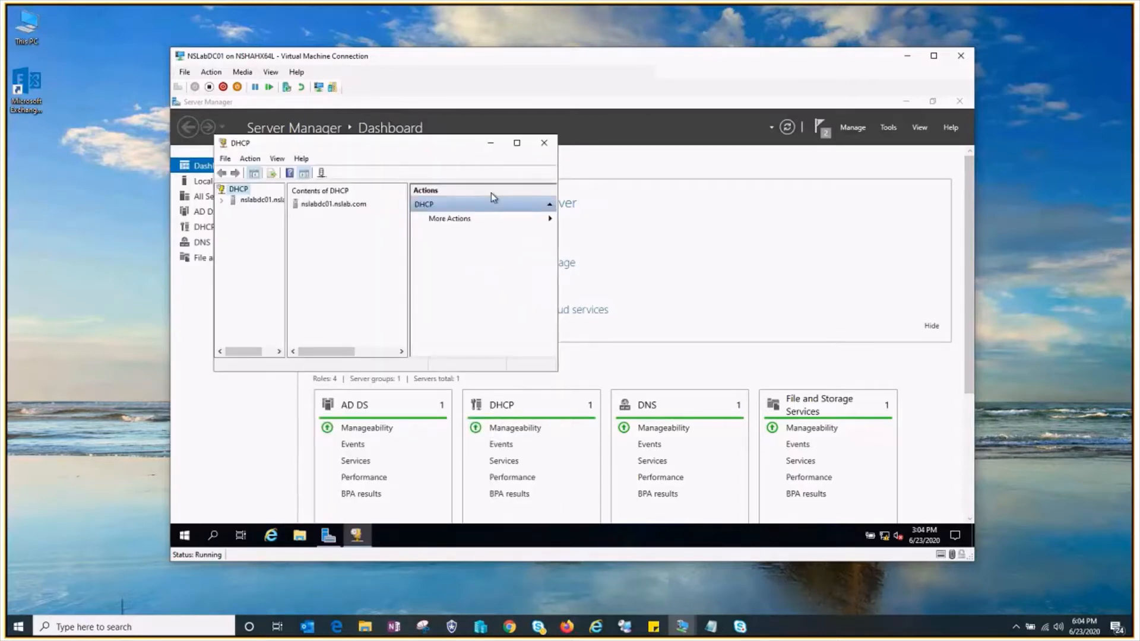
# - Maximize the DHCP console, show the virtual machine full screen, and widen the console tree to fit the server name
pyautogui.click(517, 142)
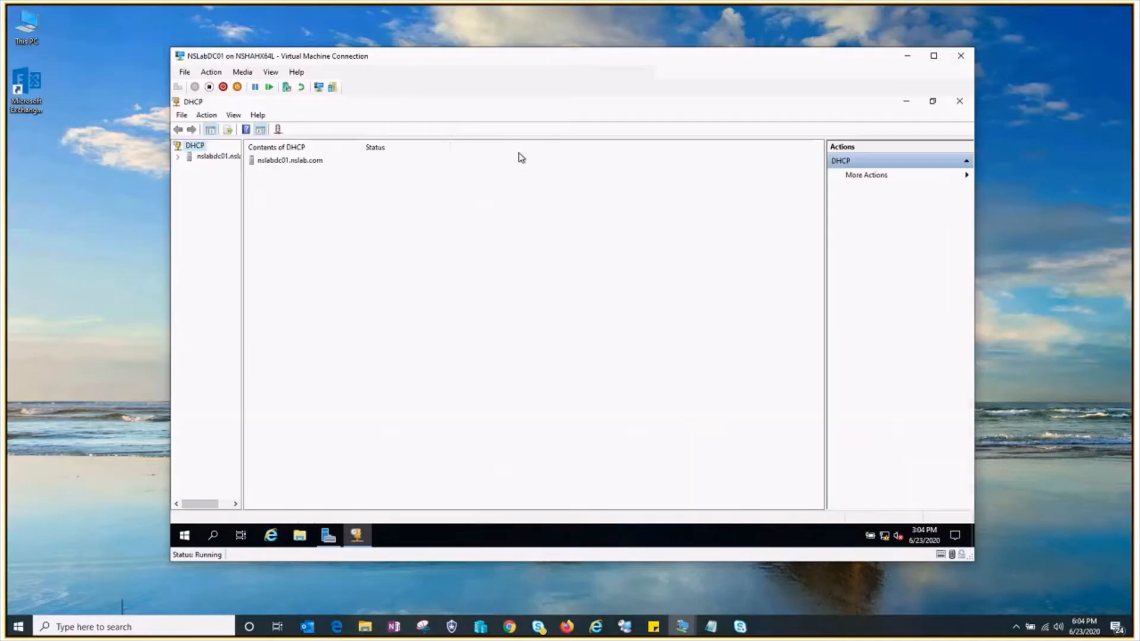
pyautogui.click(934, 56)
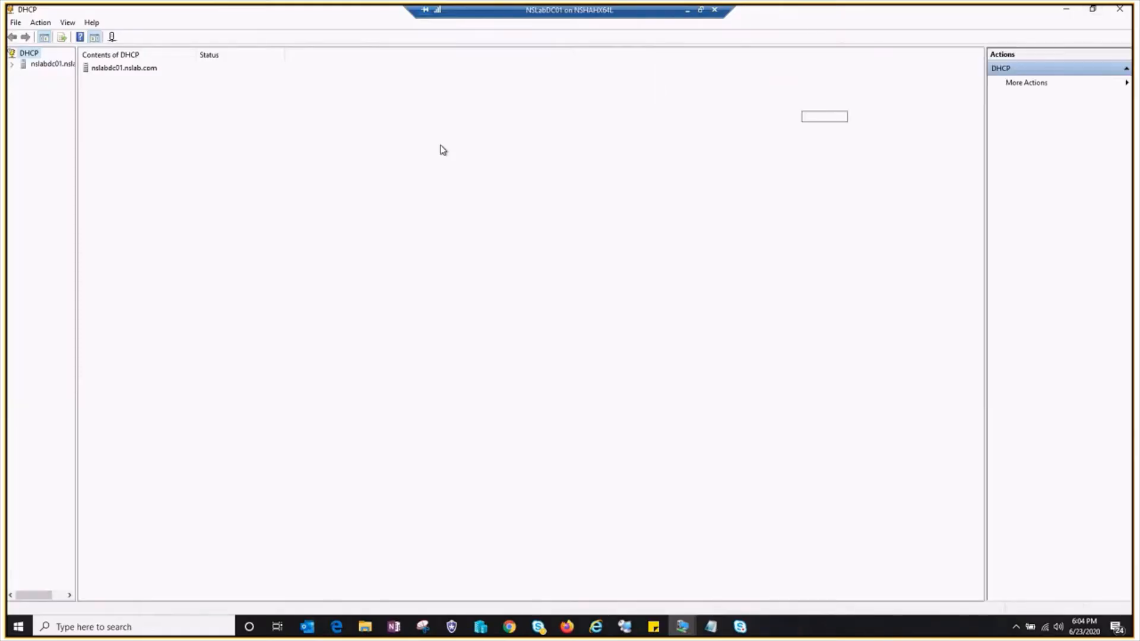
pyautogui.moveTo(77, 140); pyautogui.dragTo(78, 135)
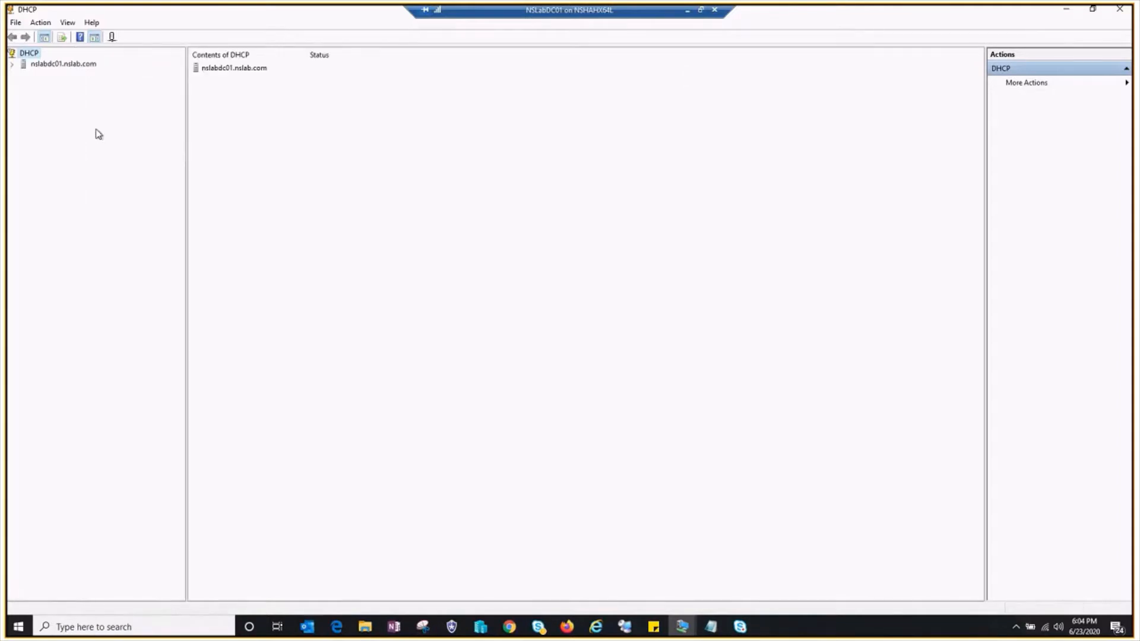
# - Expand nslabdc01.nslab.com and its IPv4 node, and start the New Scope Wizard for IPv4
pyautogui.click(12, 65)
pyautogui.click(23, 76)
pyautogui.click(24, 75)
pyautogui.click(23, 75)
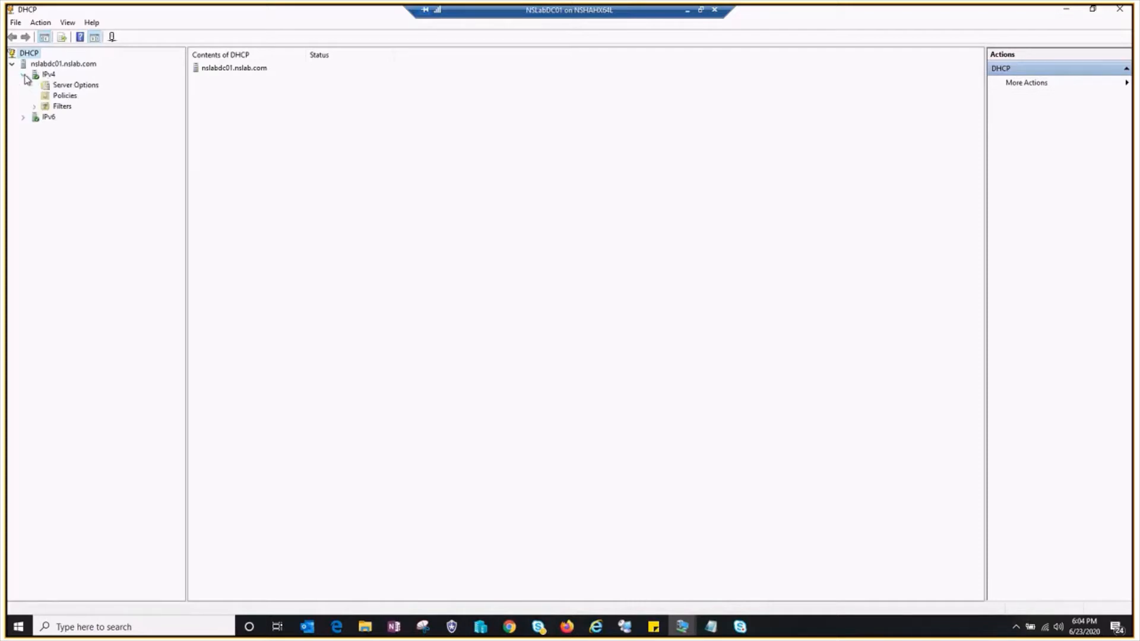
pyautogui.rightClick(47, 74)
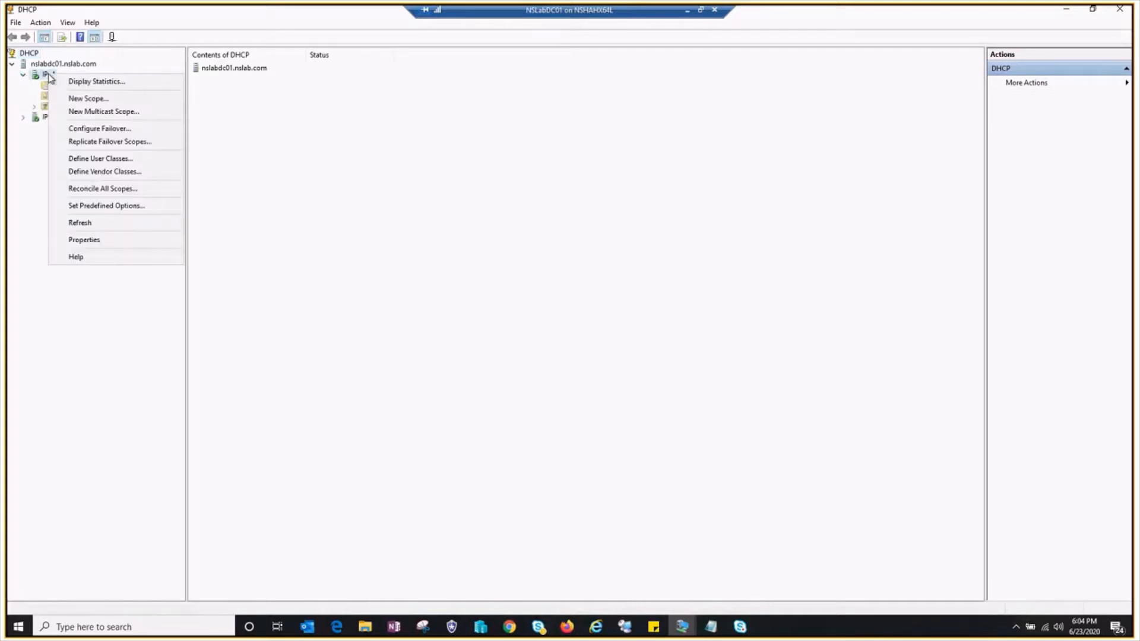
pyautogui.click(113, 99)
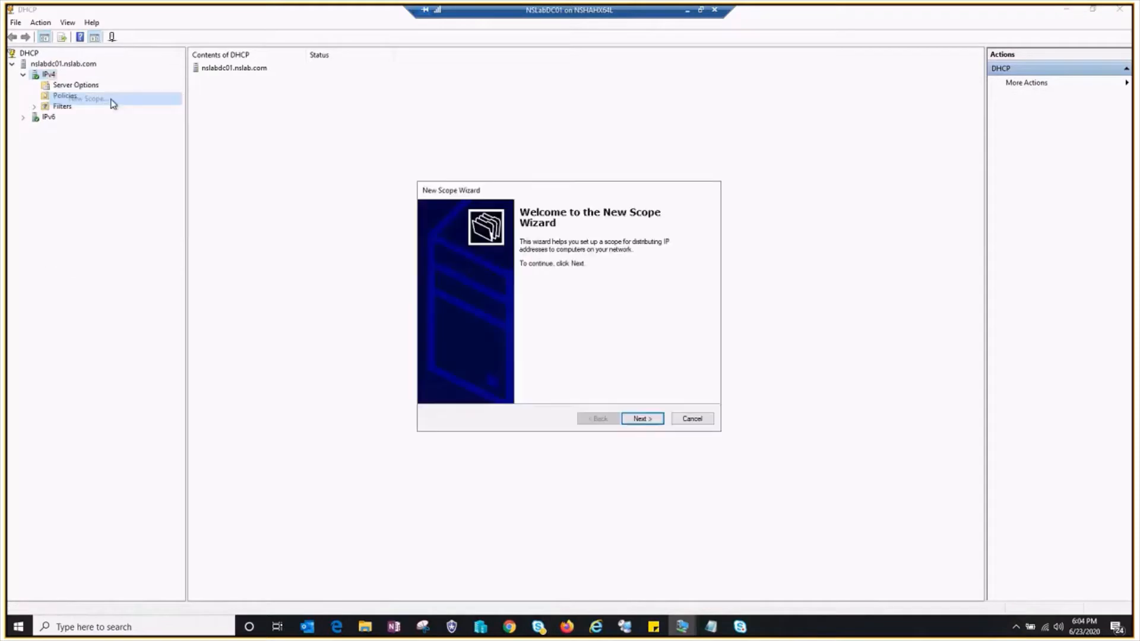
# - Name the new scope NSLabScope1, leave its description empty, and continue to the IP address range
pyautogui.click(637, 417)
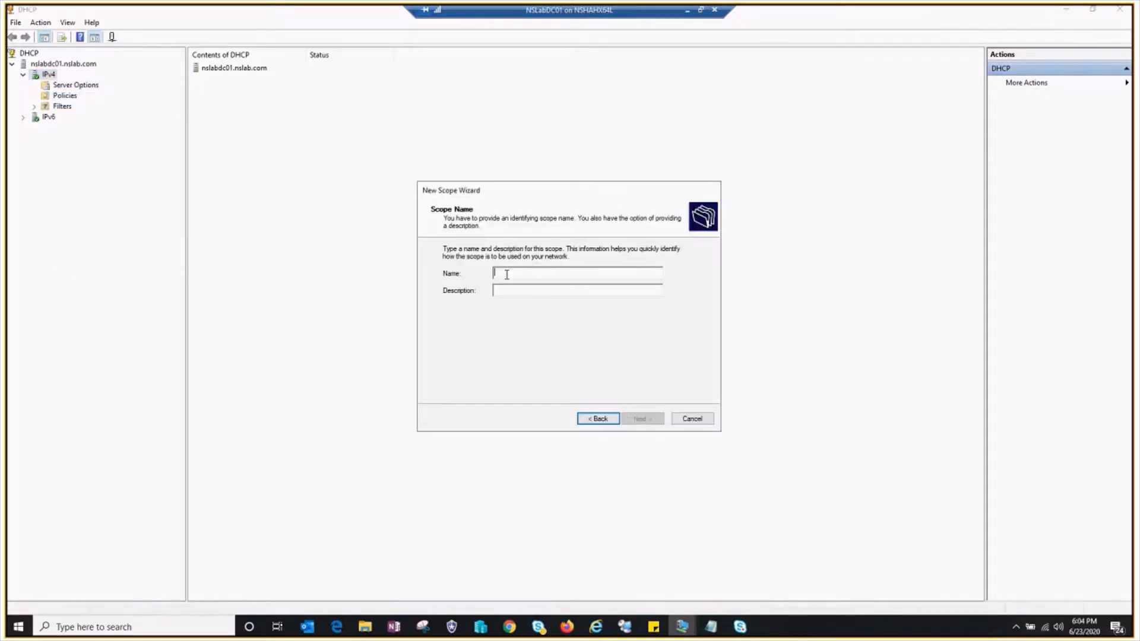
pyautogui.write('NSL')
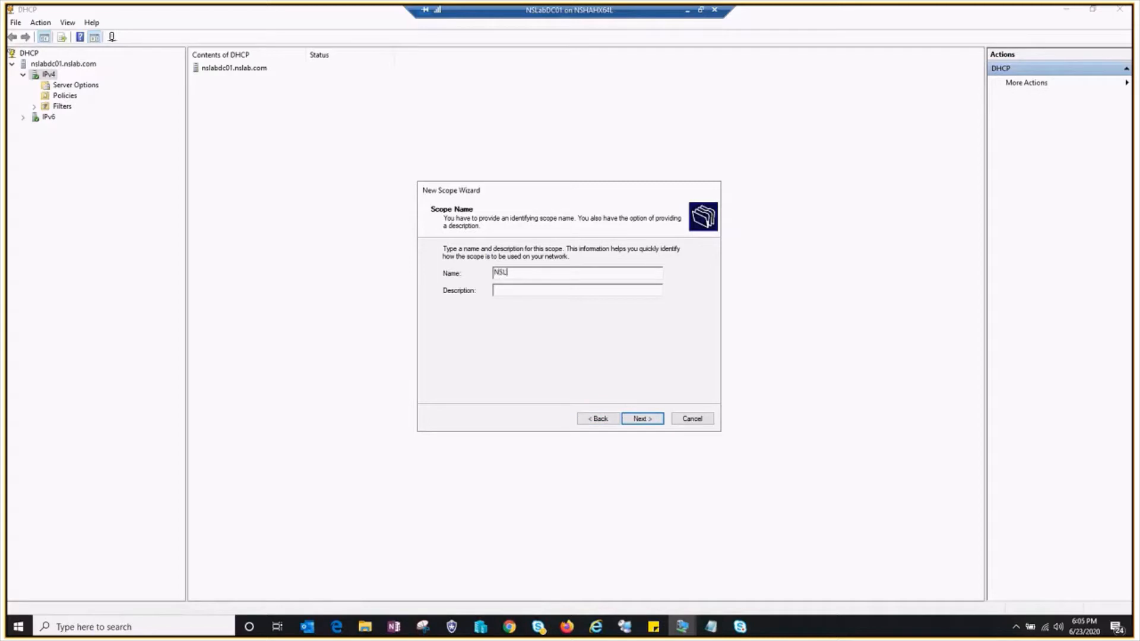
pyautogui.write('abDHCP')
pyautogui.press('BackSpace')
pyautogui.press('BackSpace')
pyautogui.press('BackSpace')
pyautogui.press('BackSpace')
pyautogui.write('Scope1')
pyautogui.click(536, 290)
pyautogui.click(658, 419)
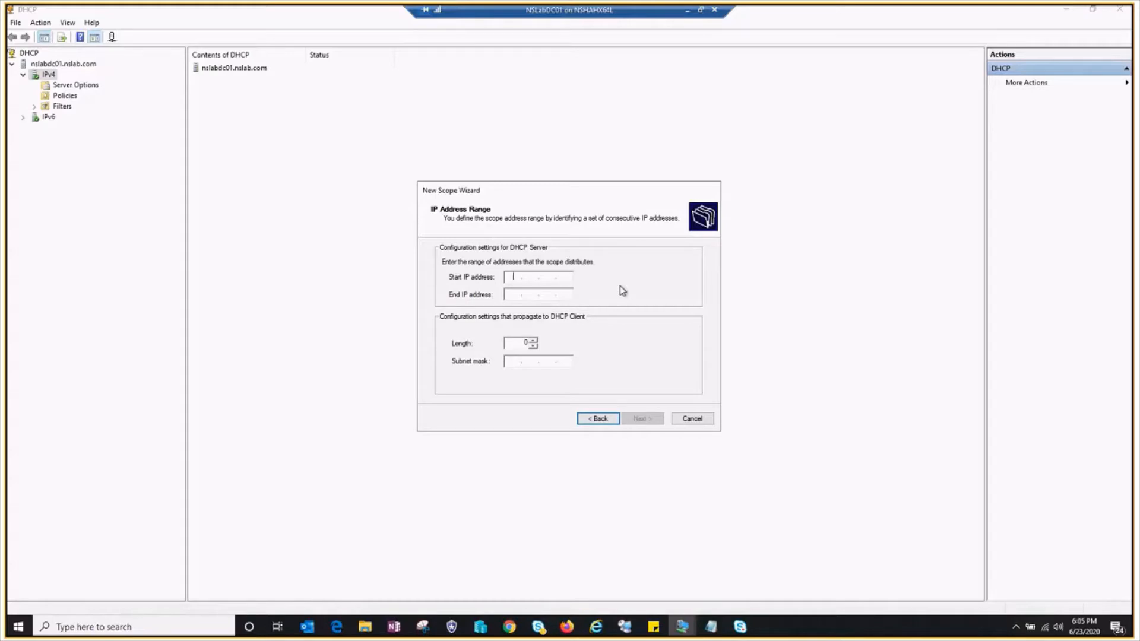
# - Enter the scope's address range with start IP 10.0.0.5 and end IP 10.0.0.200
pyautogui.write('10')
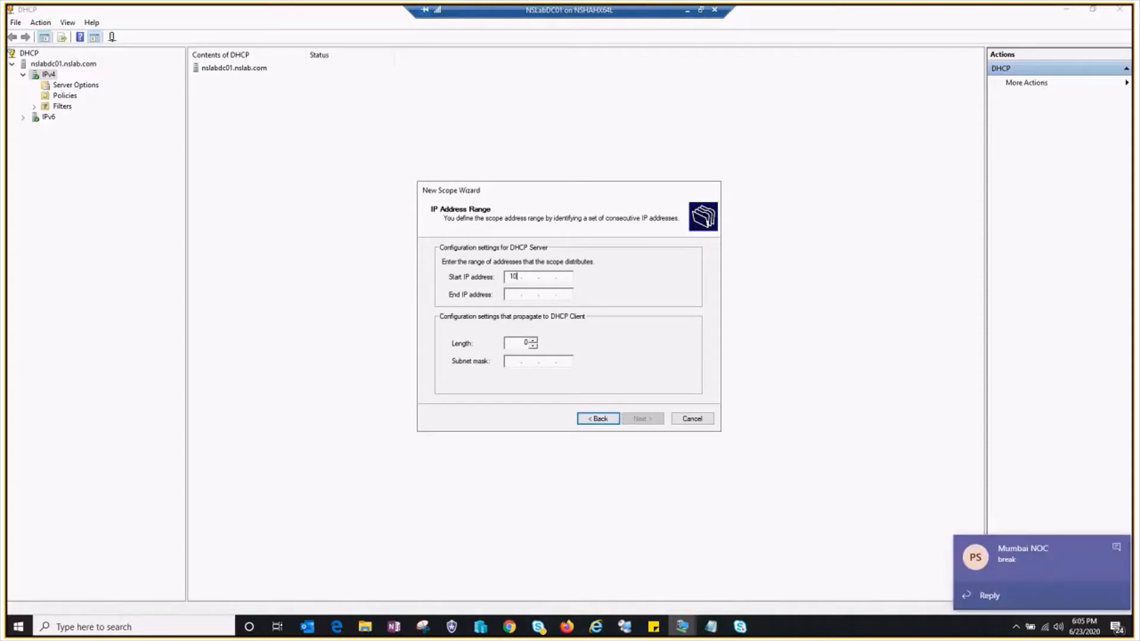
pyautogui.write('.0.0.5')
pyautogui.press('Tab')
pyautogui.write('10 . 0 . 0 . ')
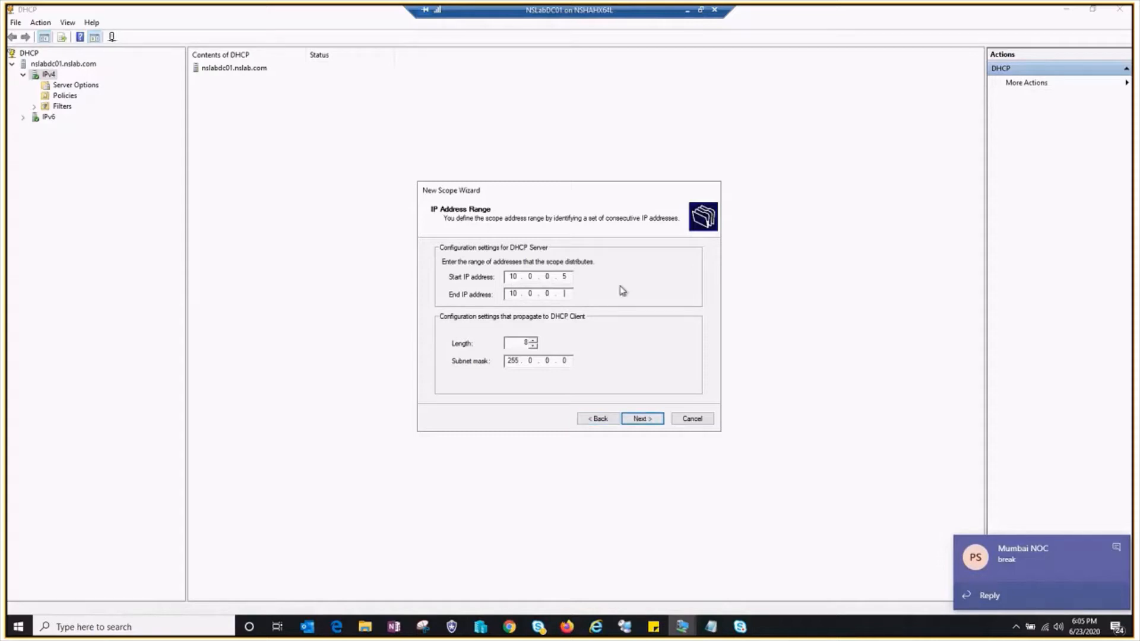
pyautogui.write('200')
# - Set the scope's subnet mask to 255.255.255.0 with a length of 24, and continue to the exclusions
pyautogui.click(530, 361)
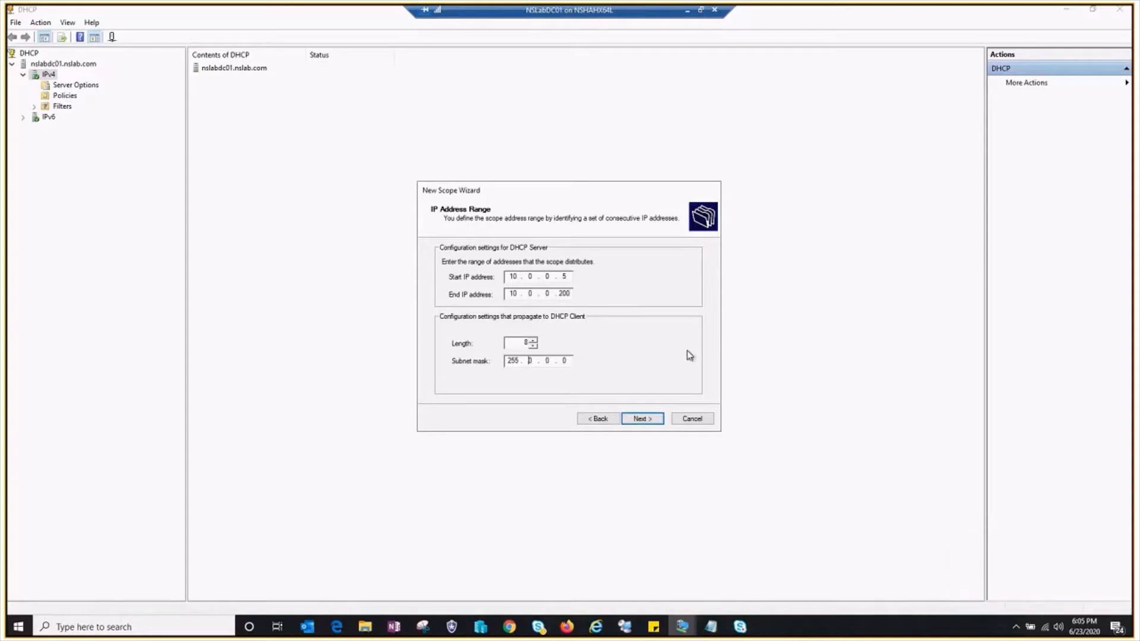
pyautogui.write('255 . 255 . 255')
pyautogui.click(521, 342)
pyautogui.click(643, 420)
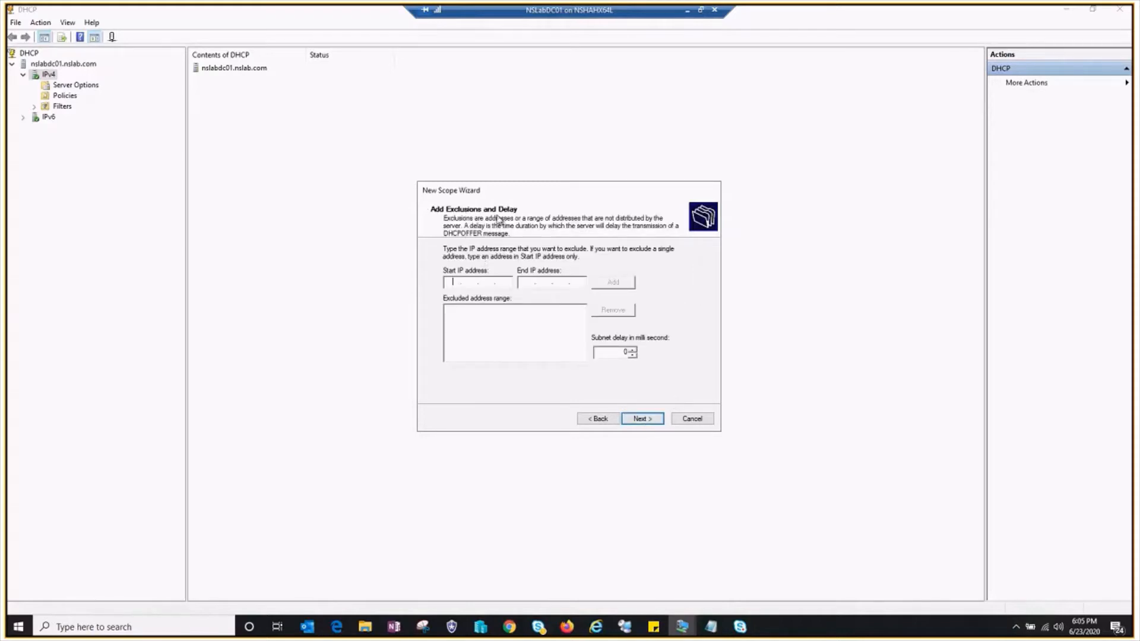
# - Go back to the IP address range, change the scope's start address to 10.0.0.1, and return to the exclusions
pyautogui.click(600, 420)
pyautogui.click(559, 282)
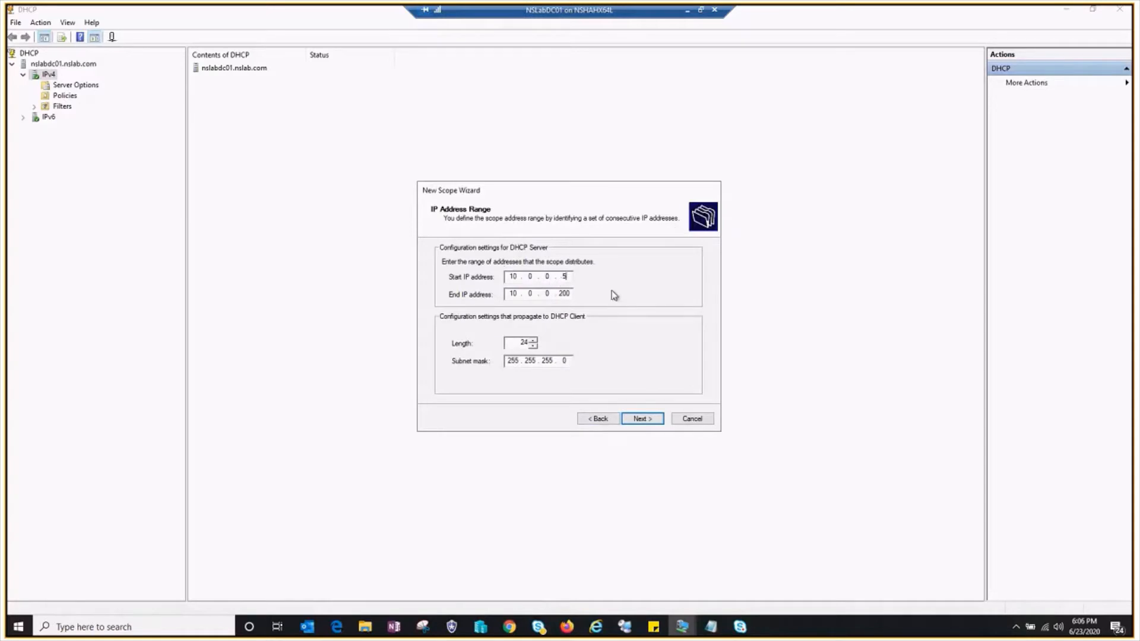
pyautogui.press('BackSpace')
pyautogui.write('0')
pyautogui.click(640, 420)
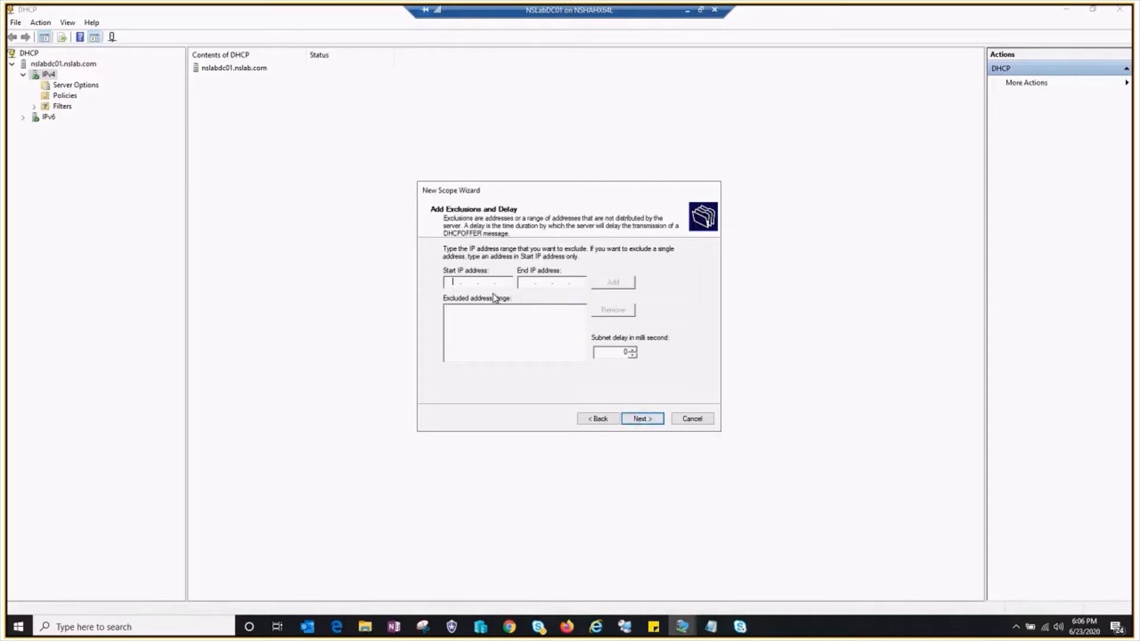
# - Exclude addresses 10.0.0.1 to 10.0.0.5 from distribution, recheck the scope's address range, and continue to the lease duration
pyautogui.write('10.0.0.1 to ')
pyautogui.write('10')
pyautogui.write('.0.0.5')
pyautogui.click(599, 284)
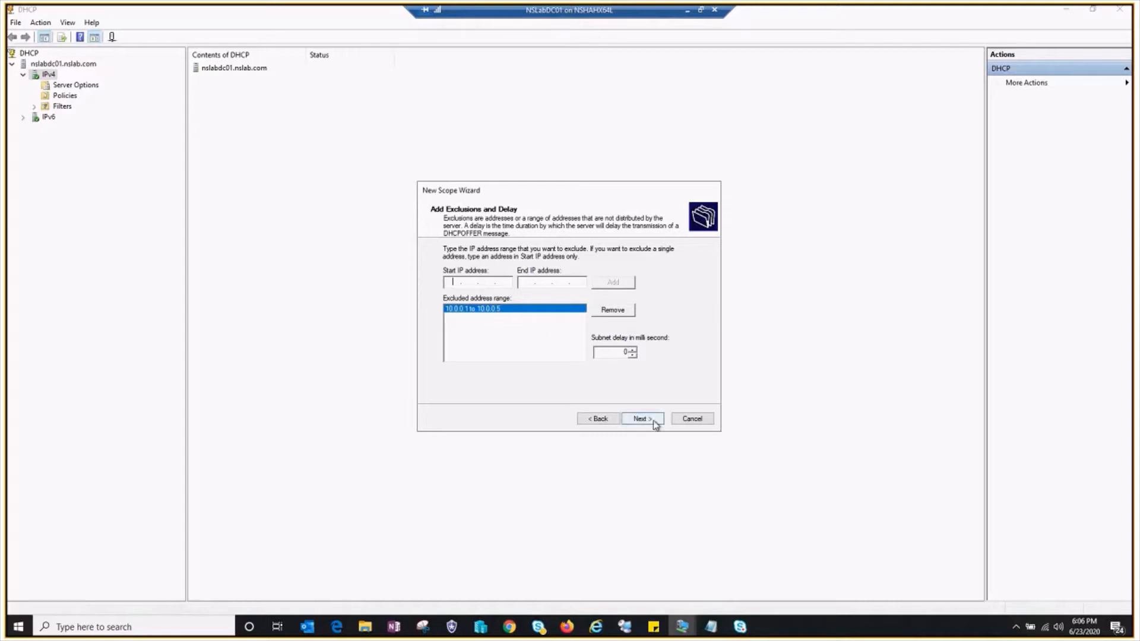
pyautogui.click(598, 418)
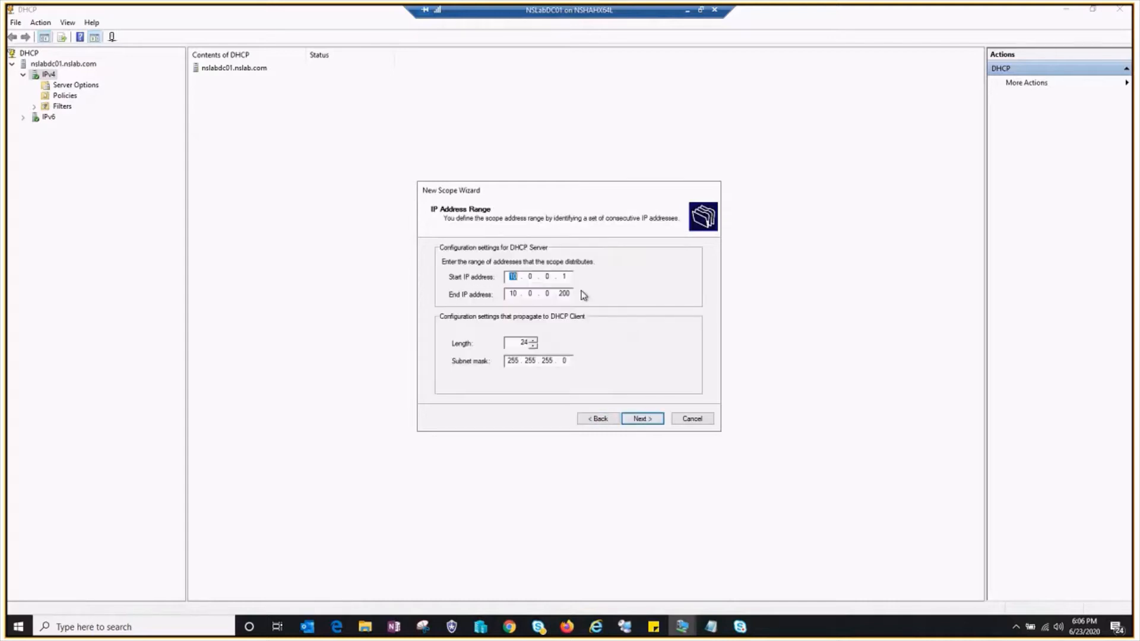
pyautogui.click(643, 418)
pyautogui.click(643, 420)
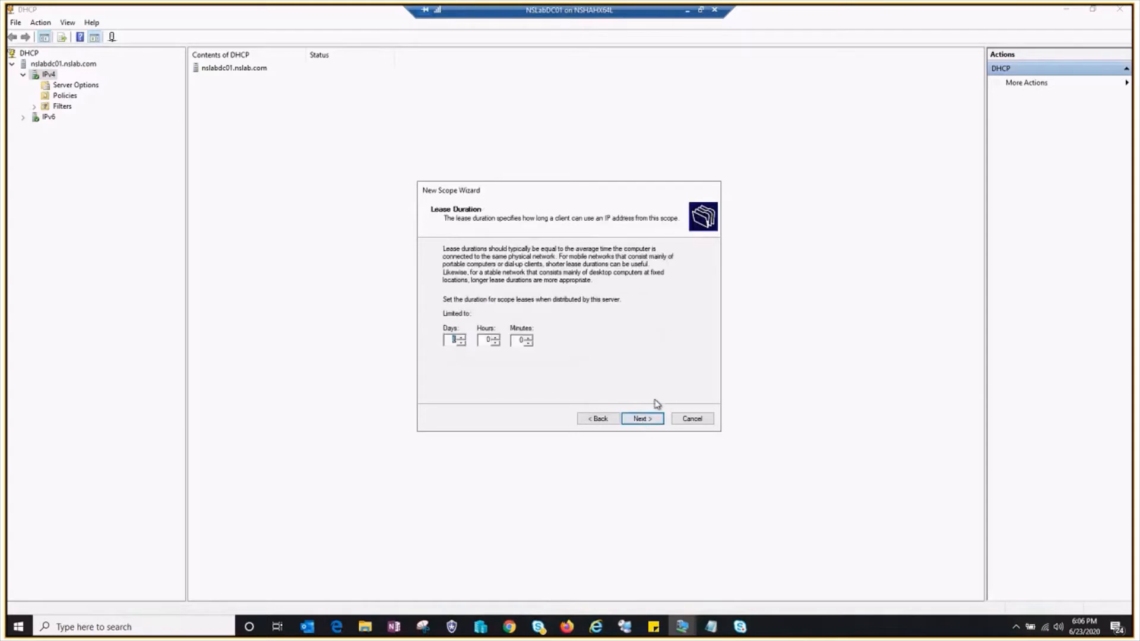
# - Keep the default lease duration, choose to configure the DHCP options now, and continue to the default gateway
pyautogui.hotkey('alt', 'Tab')
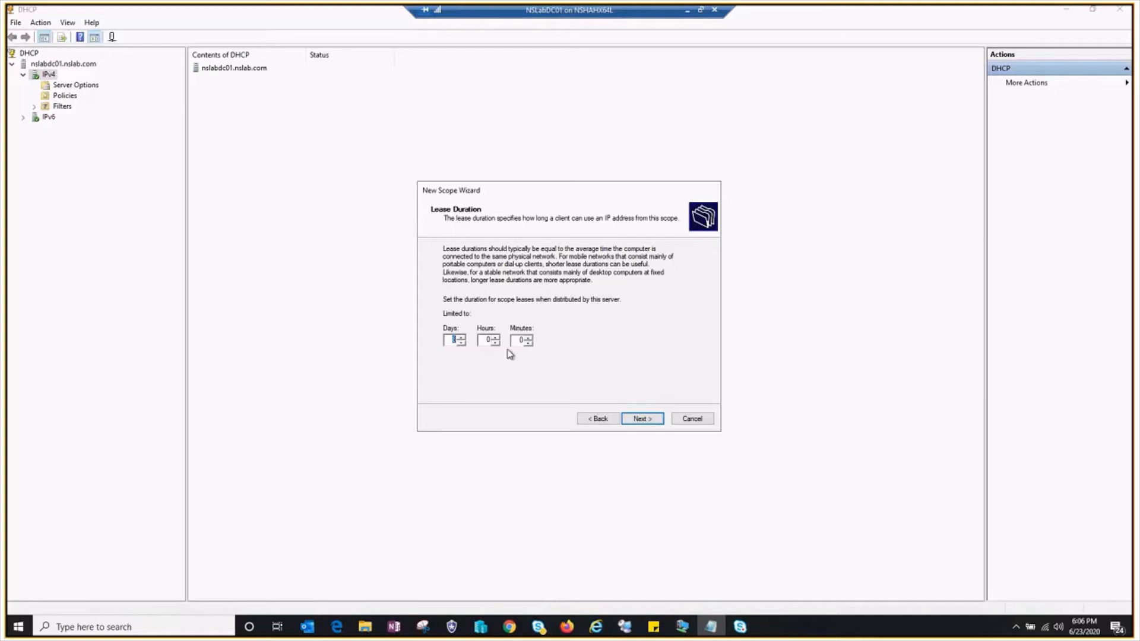
pyautogui.click(653, 421)
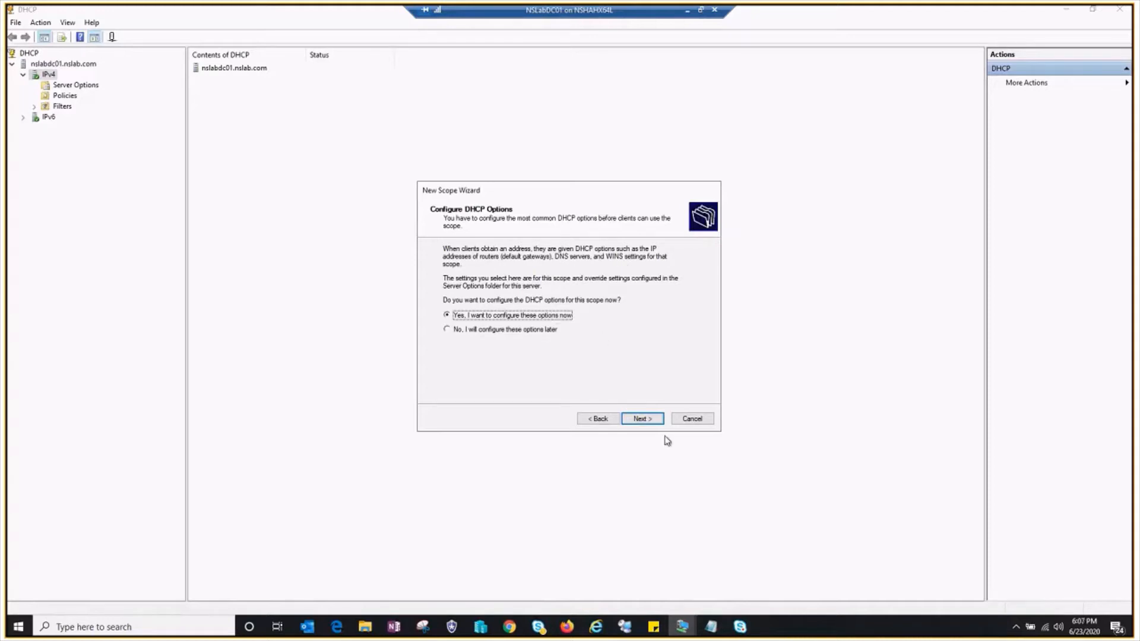
pyautogui.click(643, 419)
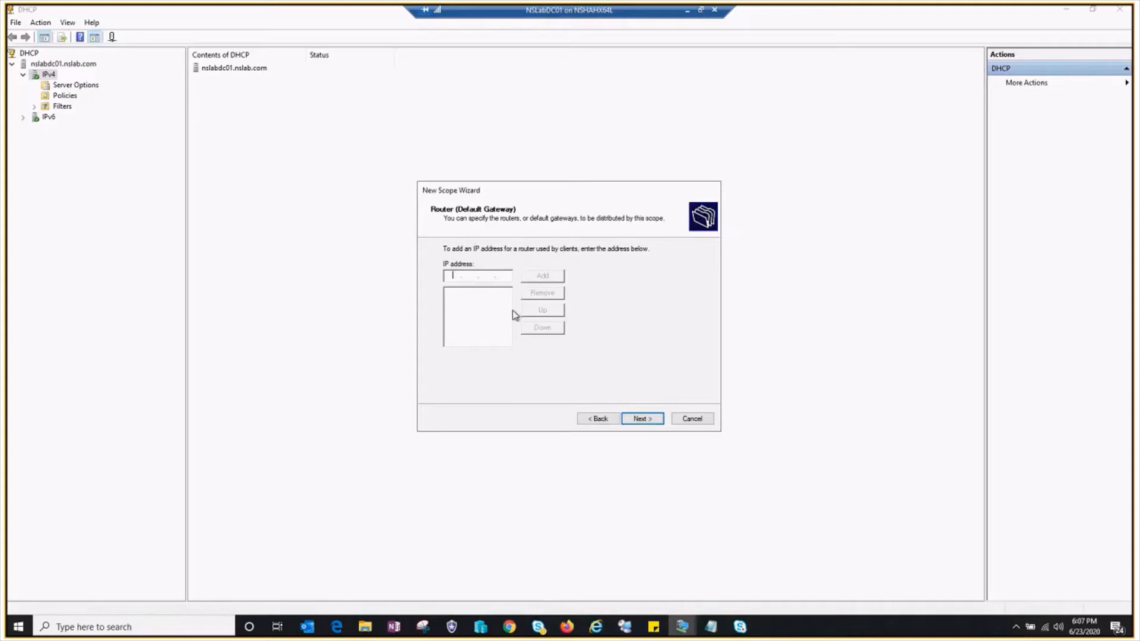
# - Add 10.0.0.254 as the scope's default gateway and continue to the domain name and DNS servers
pyautogui.write('10 . 0 . 0 . 254')
pyautogui.click(552, 278)
pyautogui.click(640, 423)
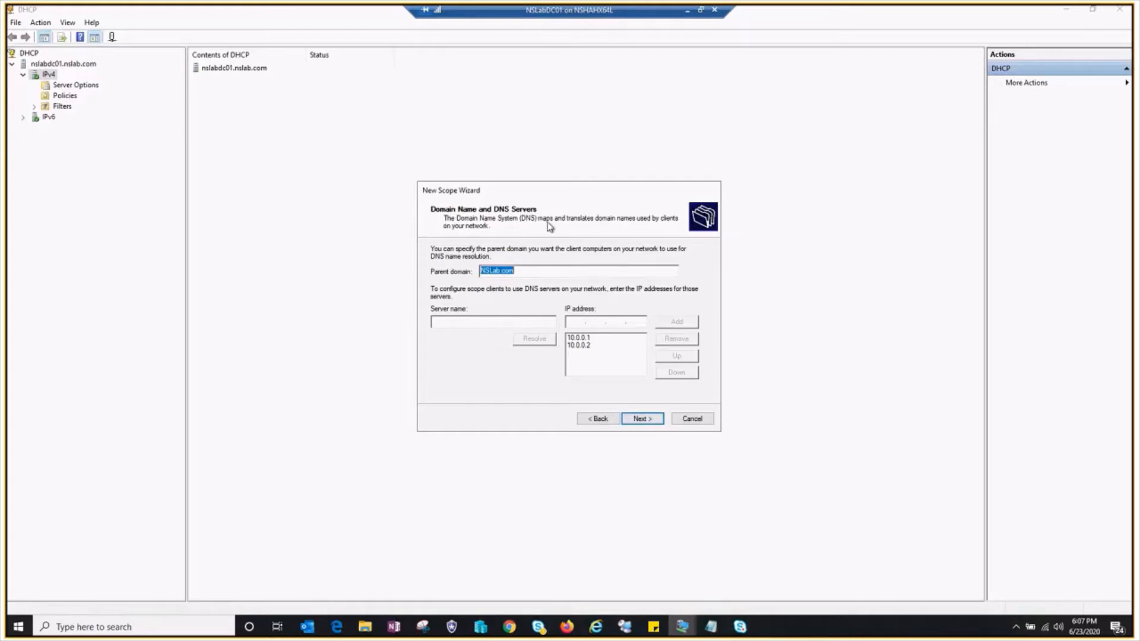
# - Check the two DNS server addresses listed for the scope's clients
pyautogui.click(584, 340)
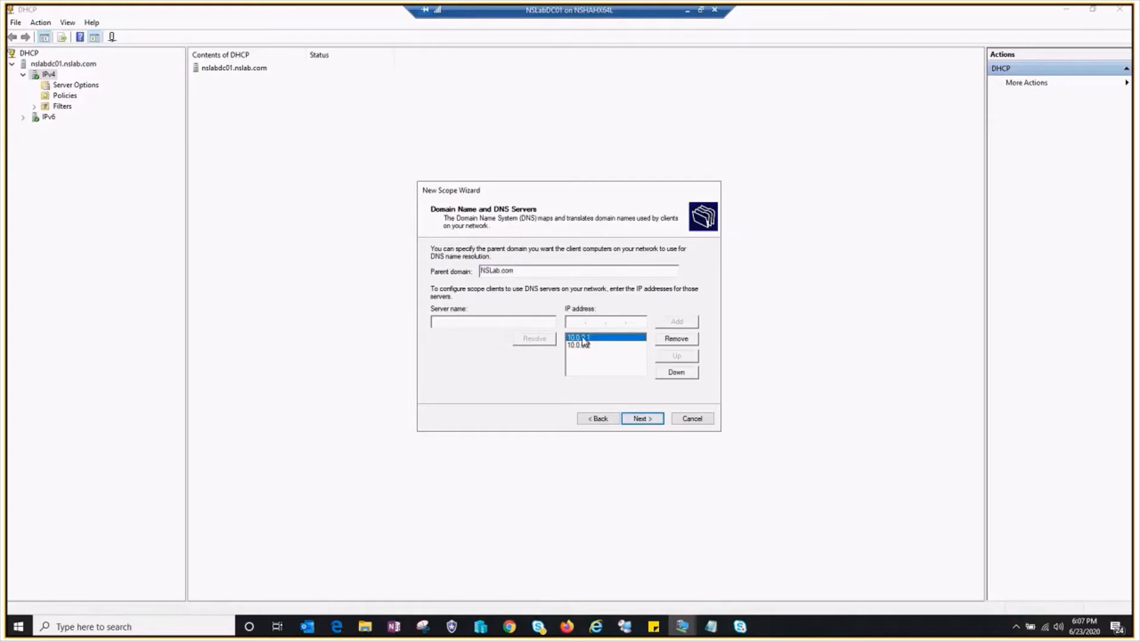
pyautogui.click(585, 346)
pyautogui.click(586, 339)
pyautogui.click(585, 346)
pyautogui.click(584, 338)
# - Switch to Hyper-V Manager, look at the NSLabDC01 and NSLabDC02 virtual machines, and return to the New Scope Wizard
pyautogui.click(474, 633)
pyautogui.click(173, 89)
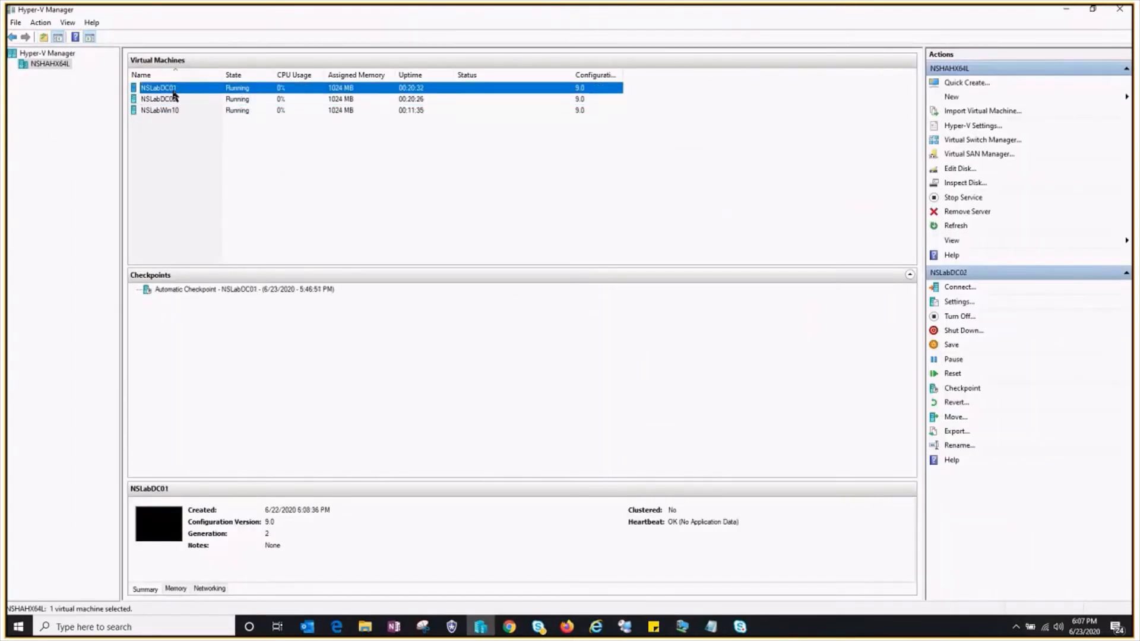
pyautogui.click(175, 98)
pyautogui.click(172, 91)
pyautogui.click(175, 99)
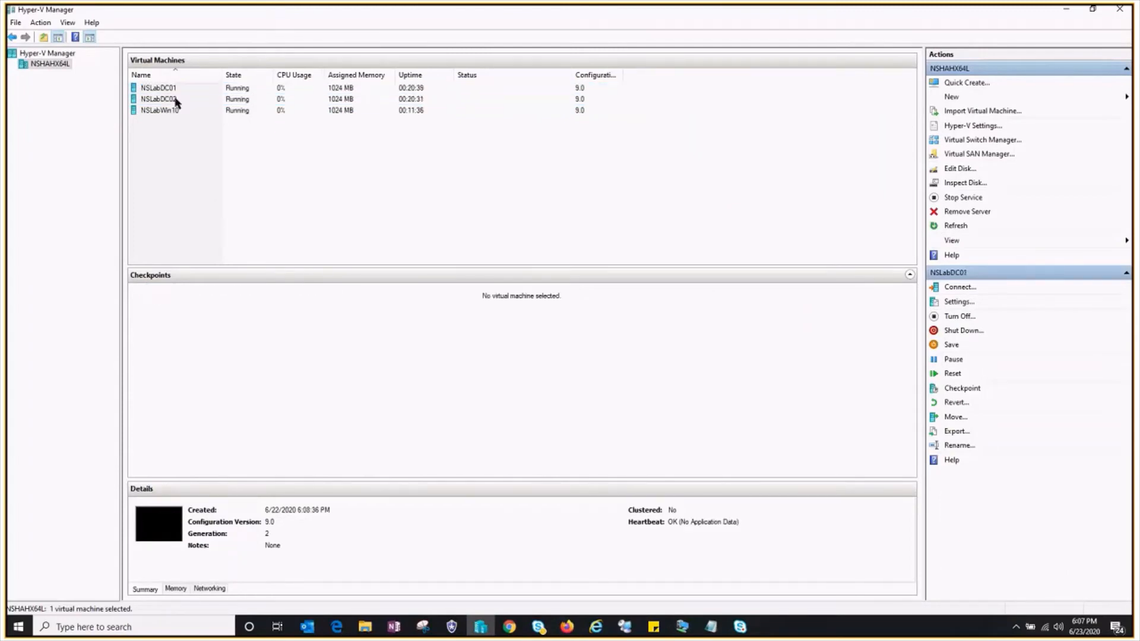
pyautogui.click(176, 100)
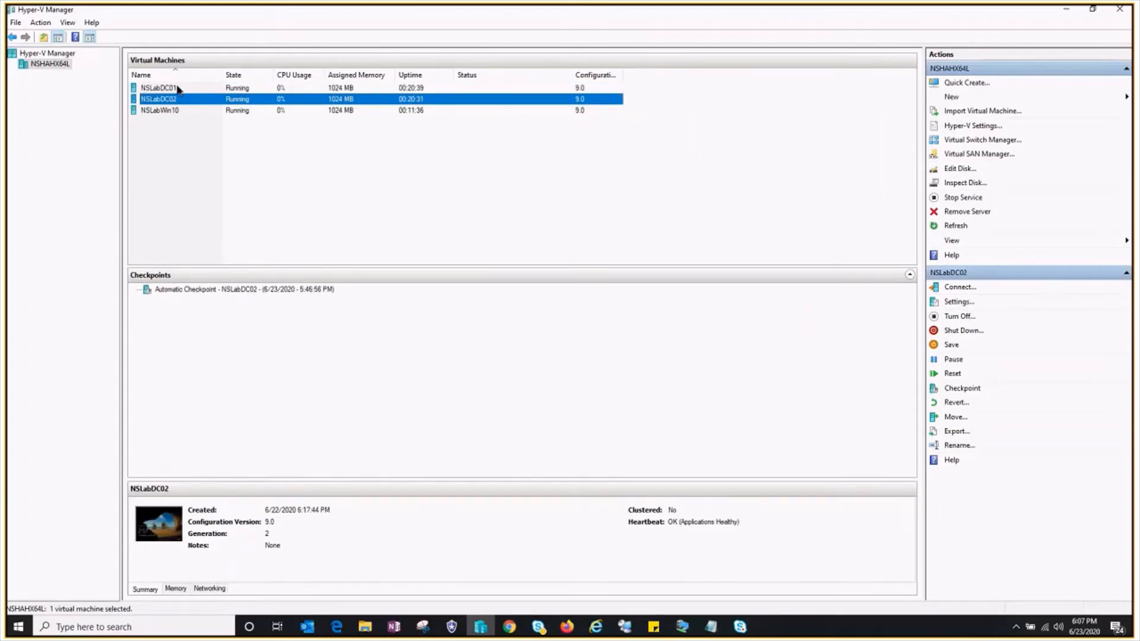
pyautogui.click(1057, 9)
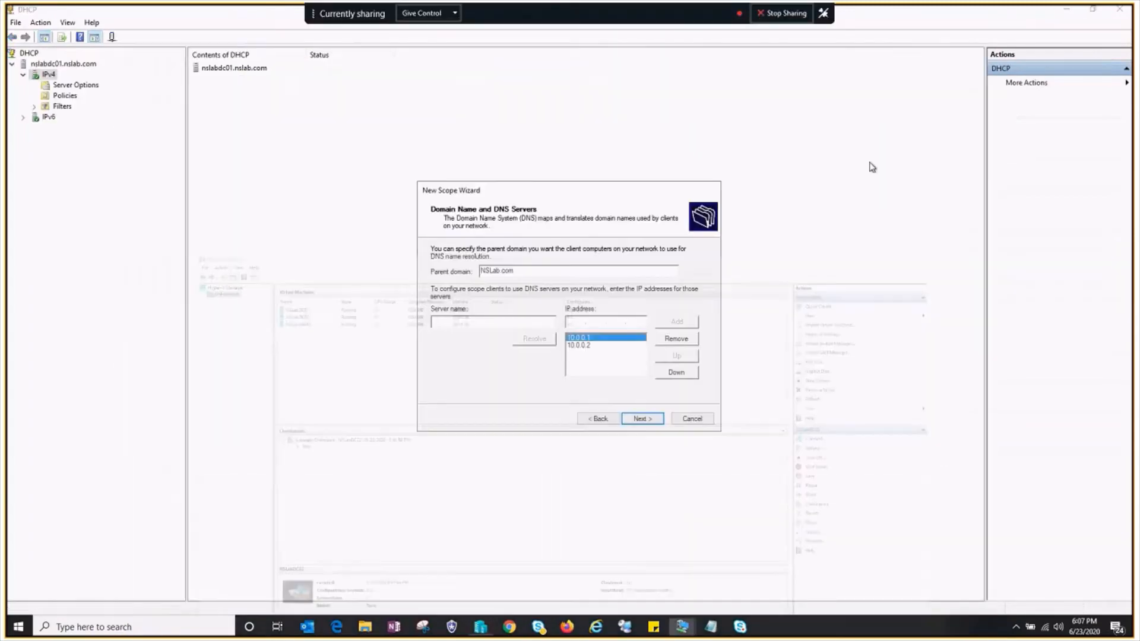
# - Keep NSLab.com as parent domain with DNS servers 10.0.0.1 and 10.0.0.2, and continue to the WINS servers
pyautogui.click(588, 345)
pyautogui.click(589, 337)
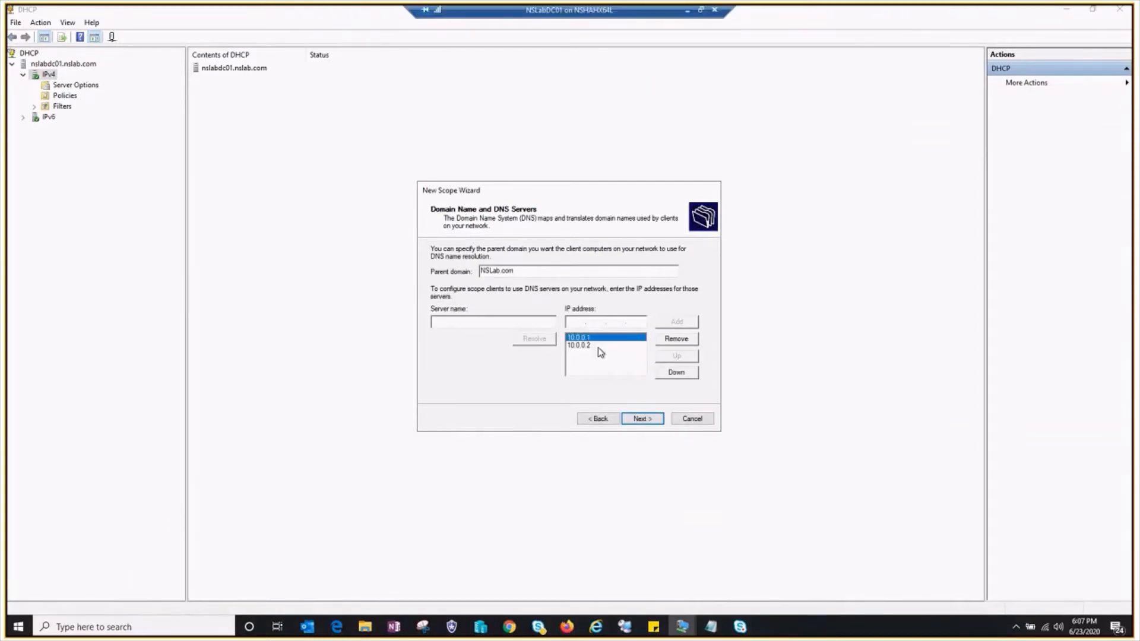
pyautogui.click(485, 321)
pyautogui.click(502, 271)
pyautogui.moveTo(535, 274); pyautogui.dragTo(439, 267)
pyautogui.click(541, 271)
pyautogui.moveTo(531, 270); pyautogui.dragTo(463, 268)
pyautogui.click(652, 421)
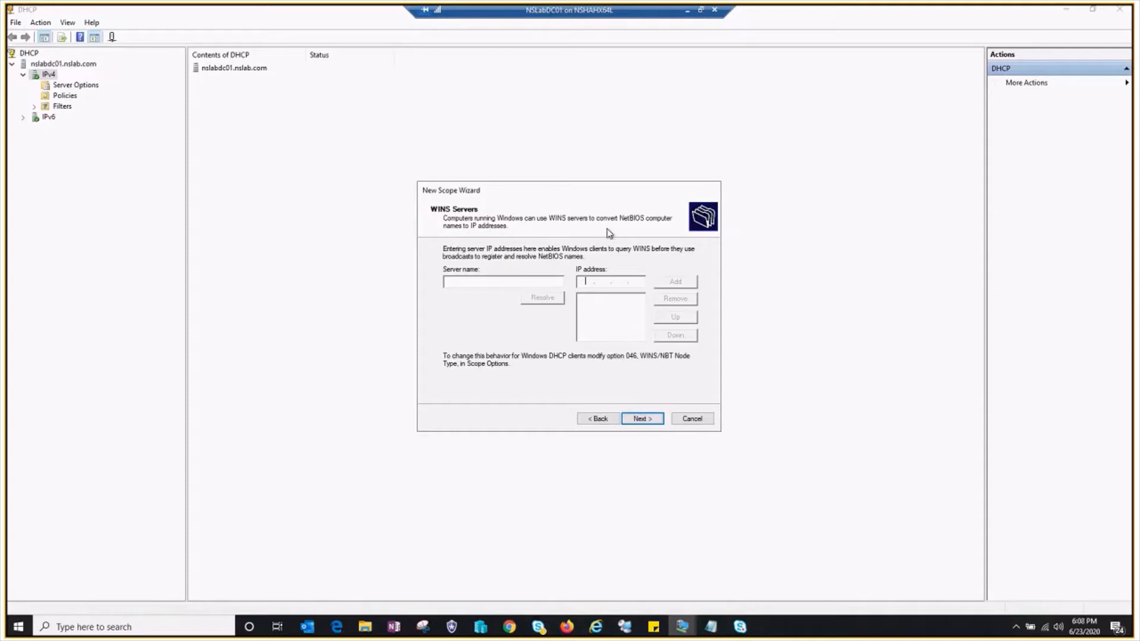
# - Leave the WINS servers empty, choose to activate the scope now, and finish the New Scope Wizard
pyautogui.click(652, 421)
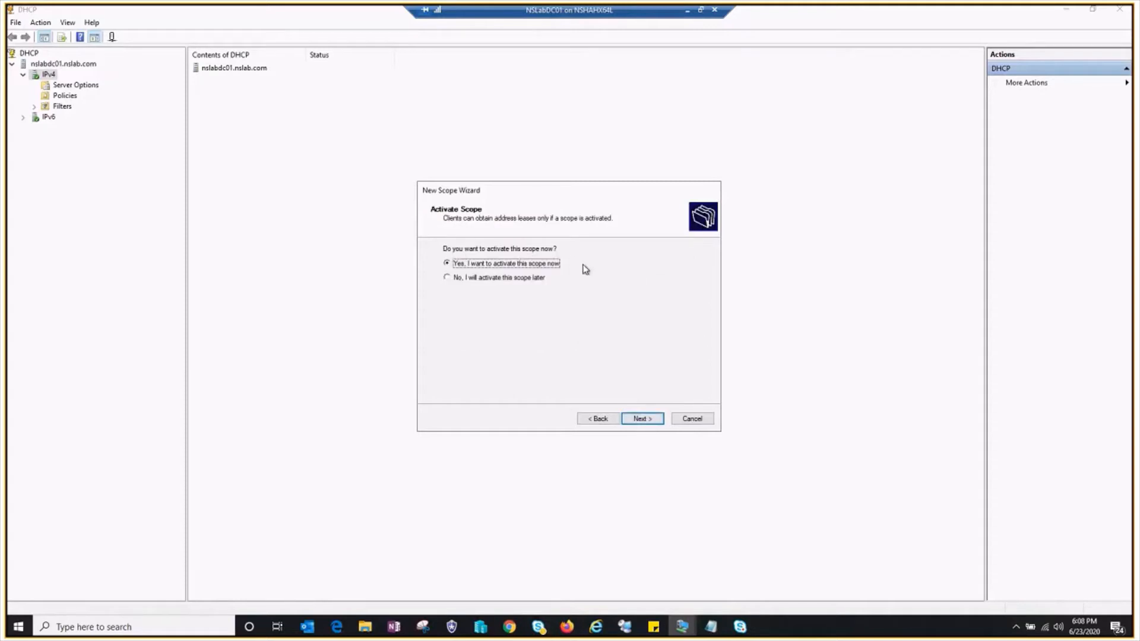
pyautogui.click(643, 420)
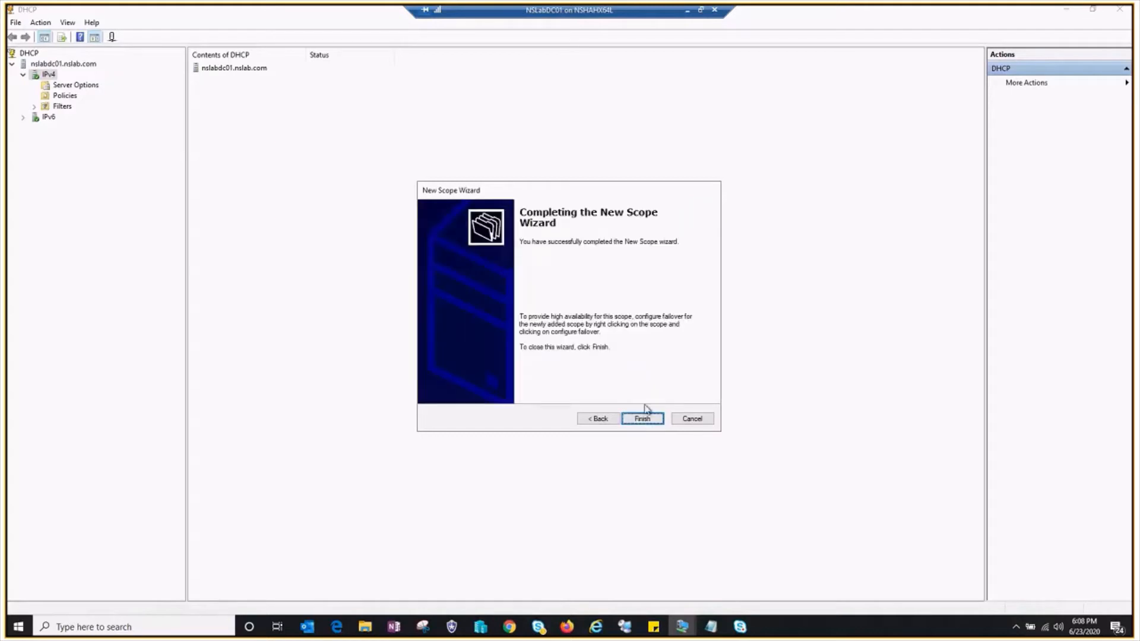
pyautogui.click(643, 420)
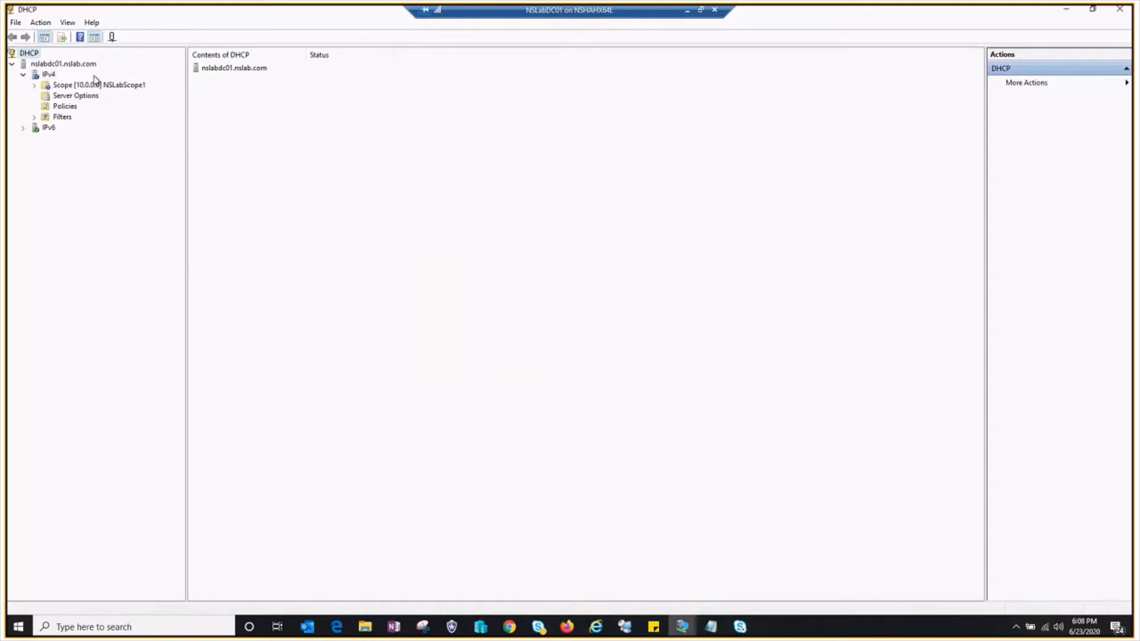
# - Expand NSLabScope1 and review the general, DNS and advanced settings in its properties
pyautogui.click(35, 85)
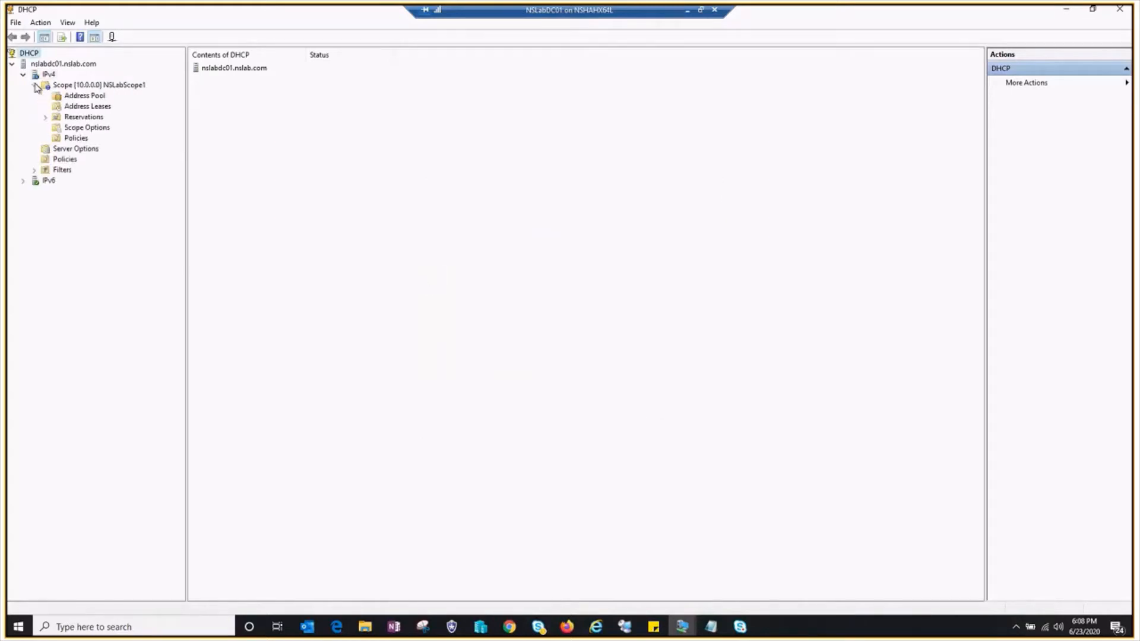
pyautogui.click(113, 87)
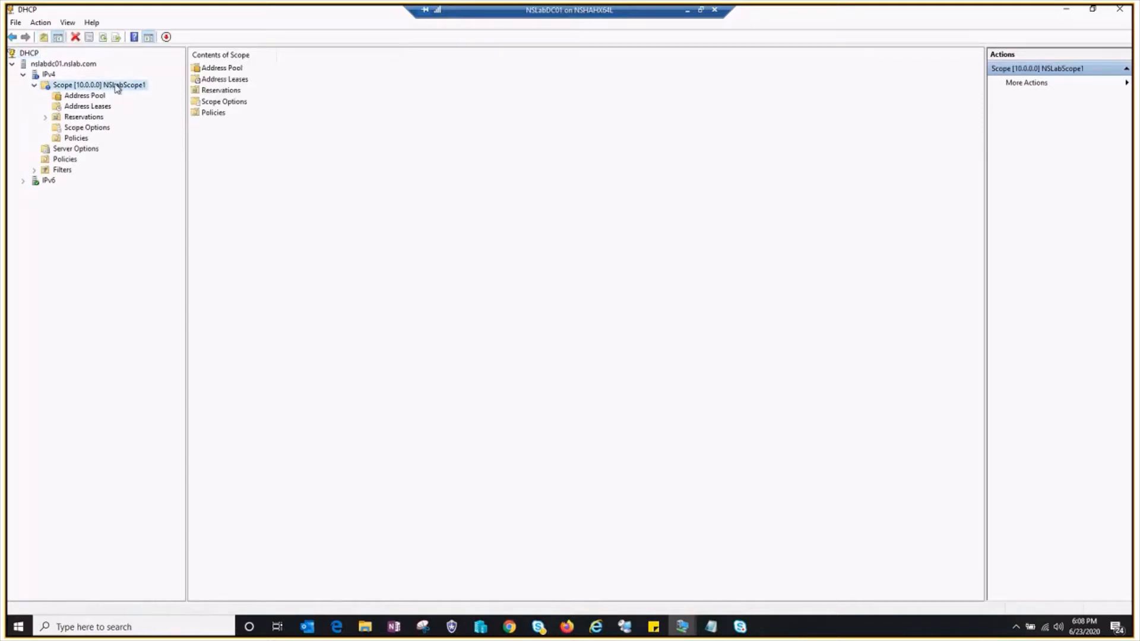
pyautogui.rightClick(116, 88)
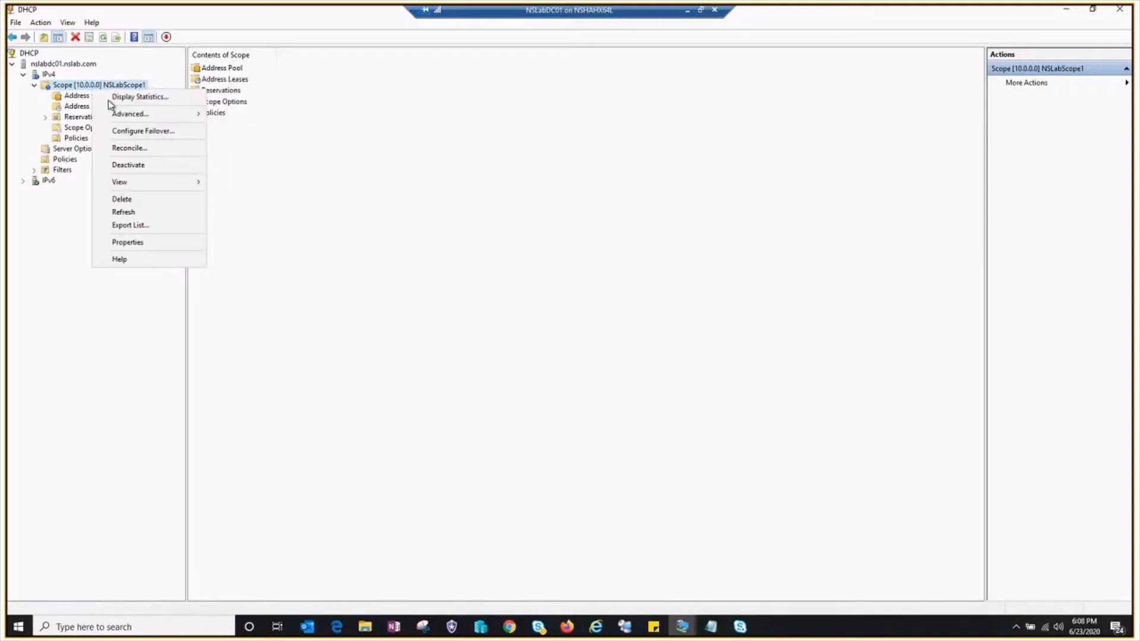
pyautogui.click(151, 234)
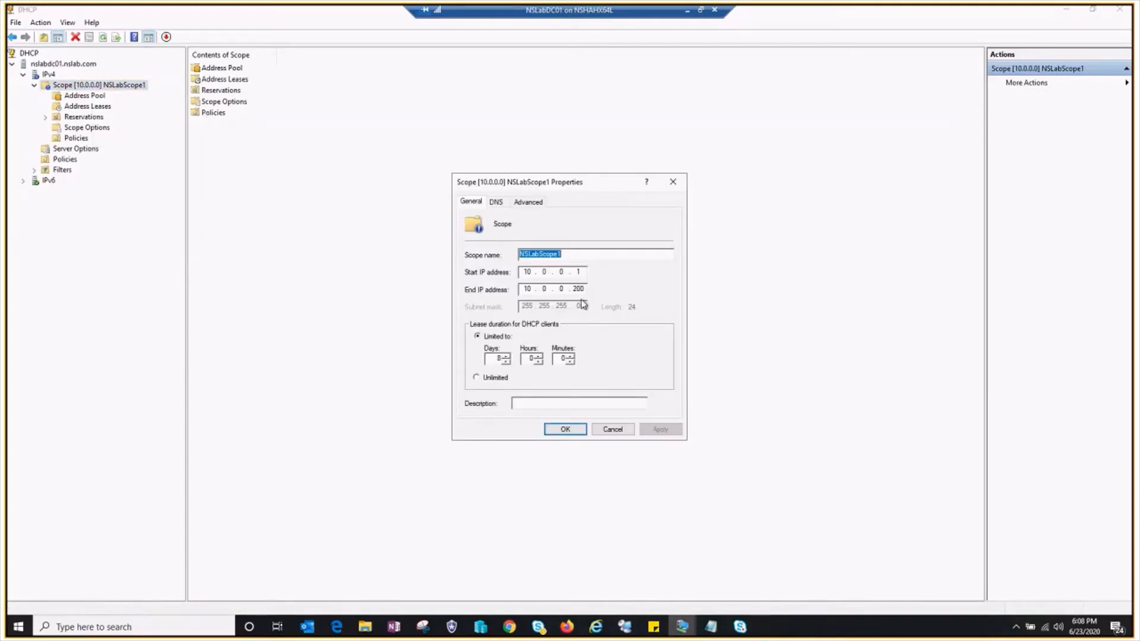
pyautogui.click(497, 203)
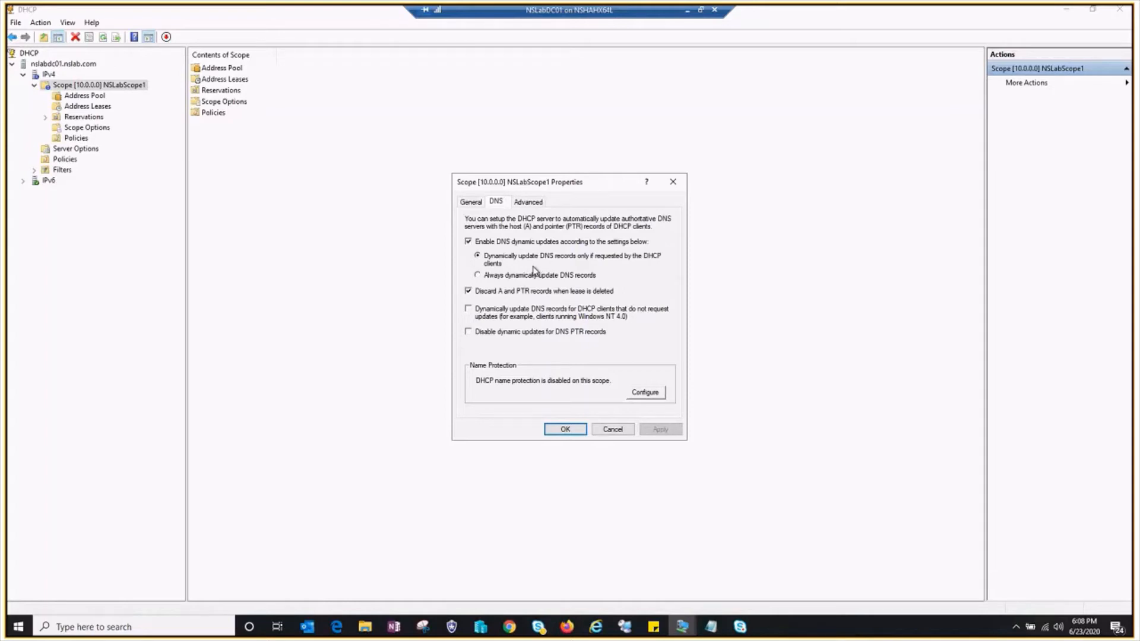
pyautogui.click(530, 204)
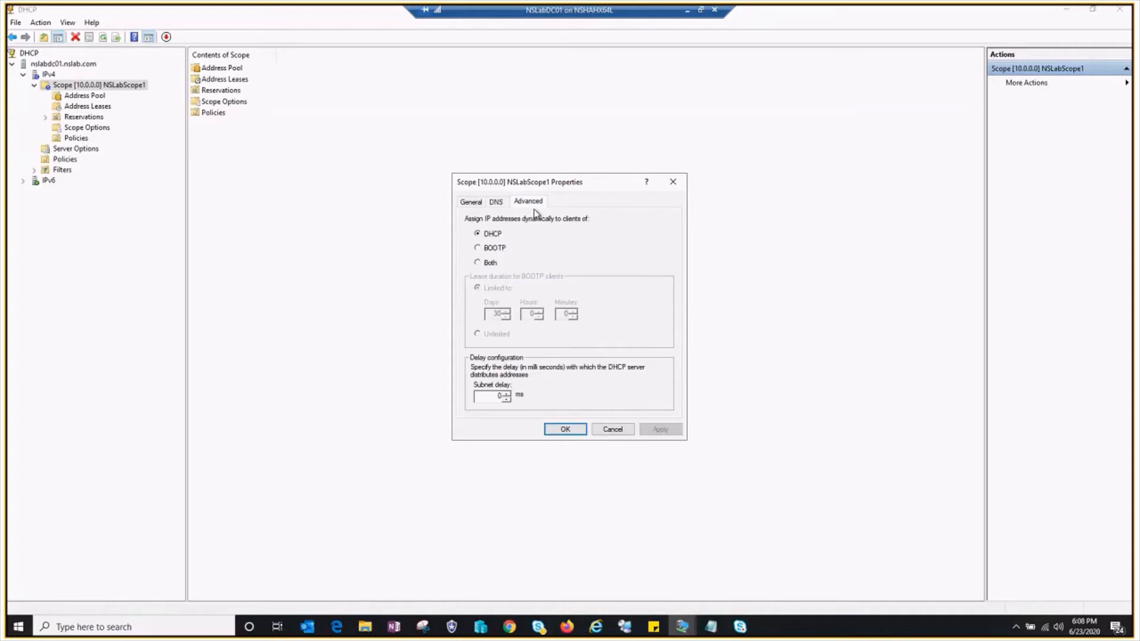
pyautogui.click(475, 203)
pyautogui.click(570, 432)
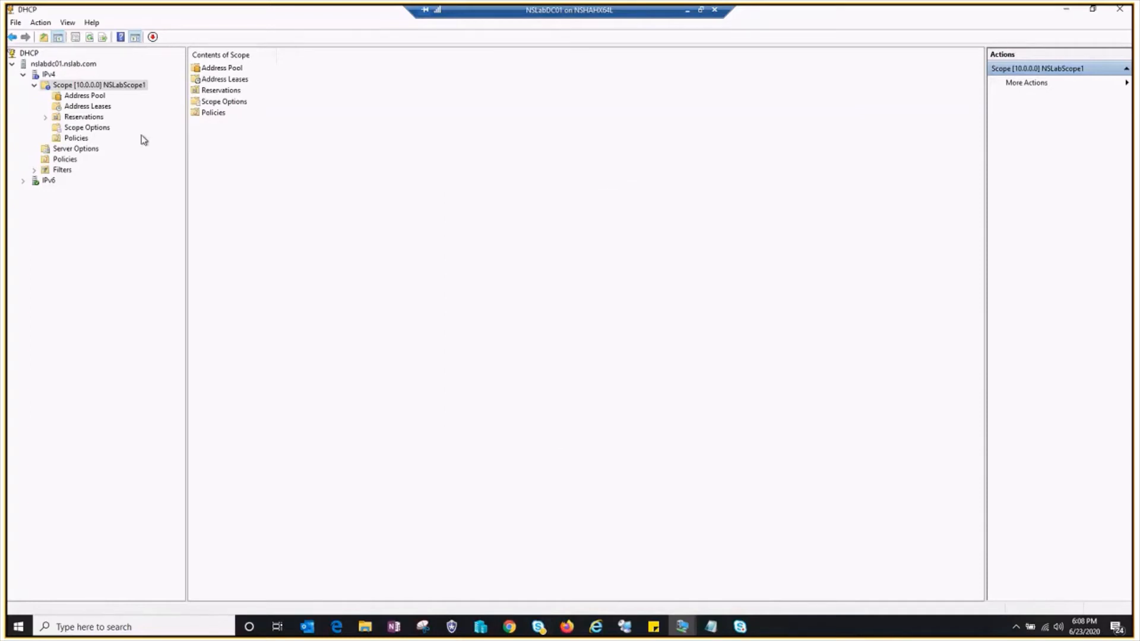
# - Examine the distribution and exclusion ranges in NSLabScope1's address pool, and view its address leases
pyautogui.click(97, 97)
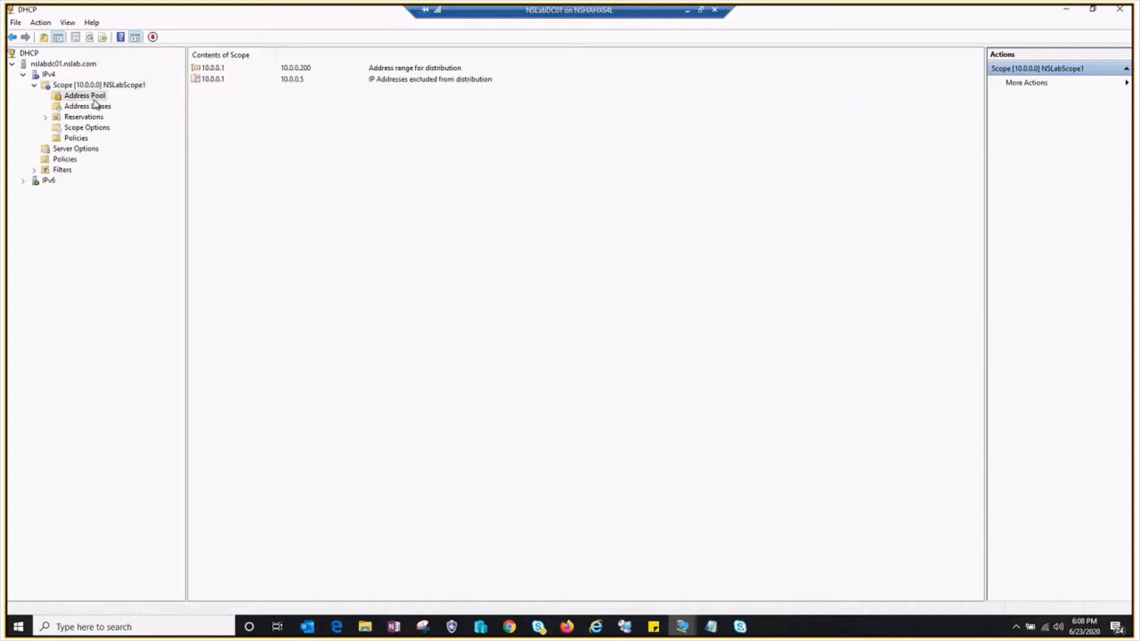
pyautogui.click(225, 70)
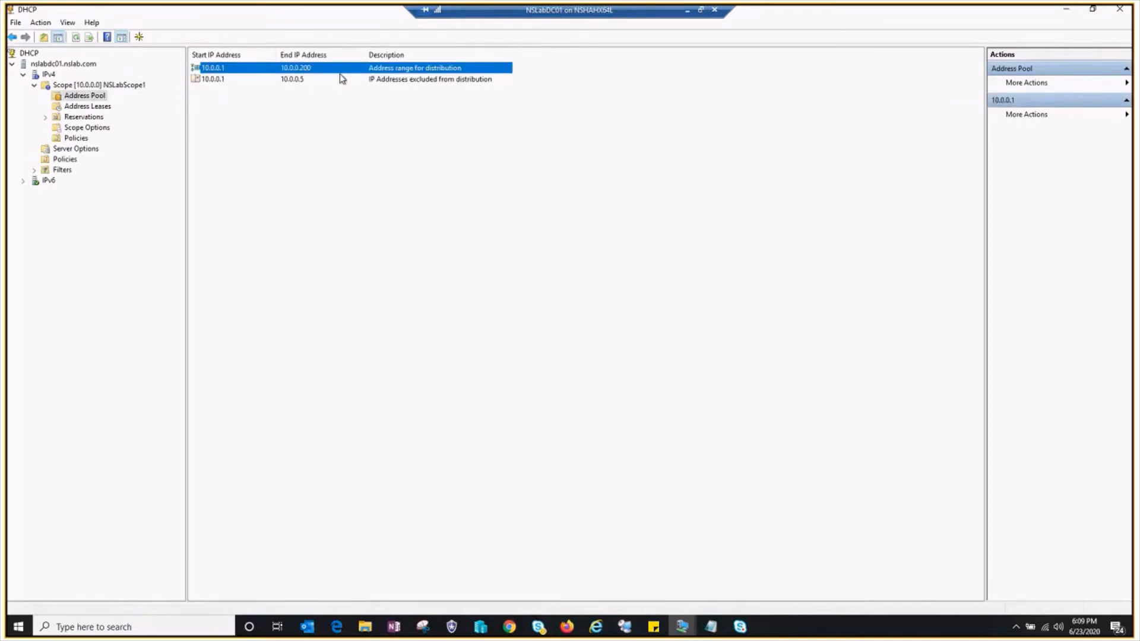
pyautogui.click(277, 81)
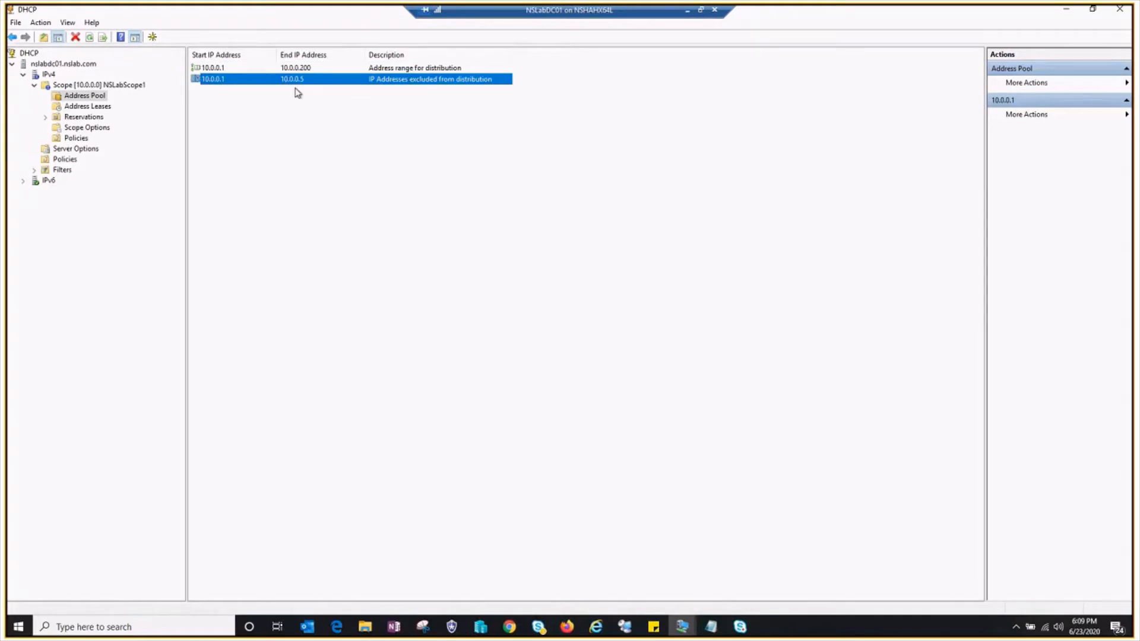
pyautogui.click(285, 112)
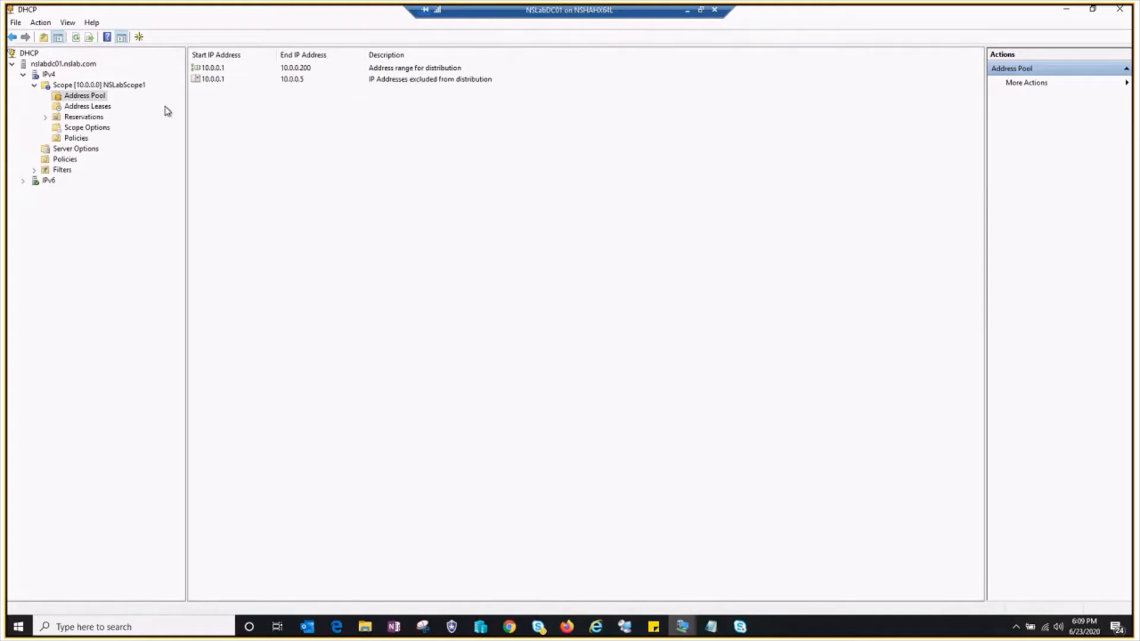
pyautogui.click(100, 112)
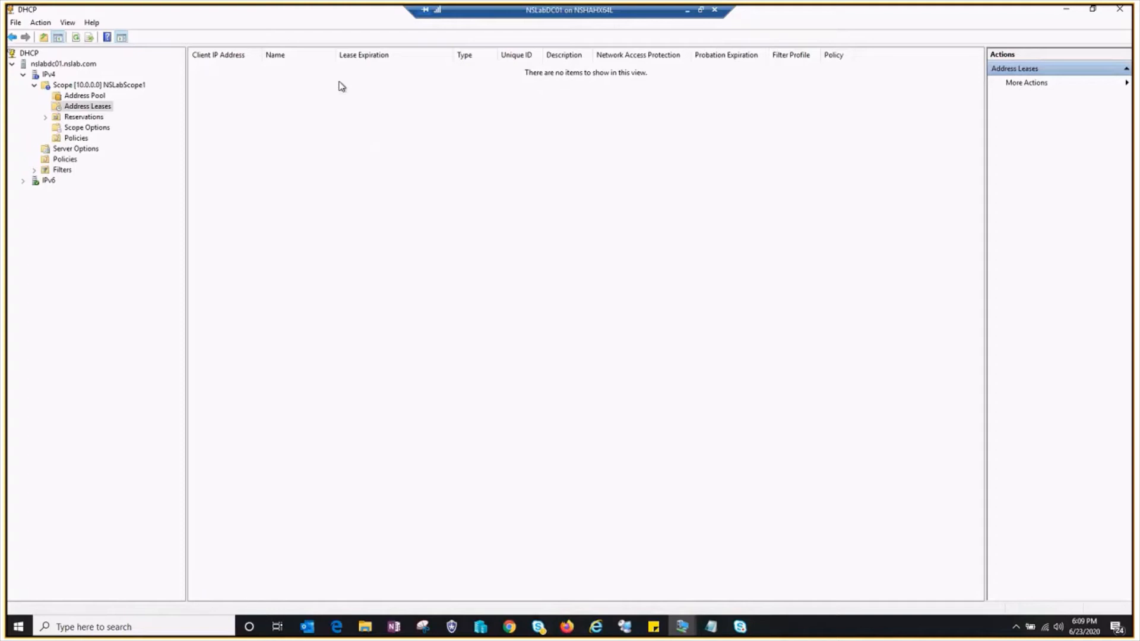
# - Start a new reservation in NSLabScope1 named NSLabDC02 with the IP address 10.0.0.2
pyautogui.click(72, 119)
pyautogui.rightClick(78, 121)
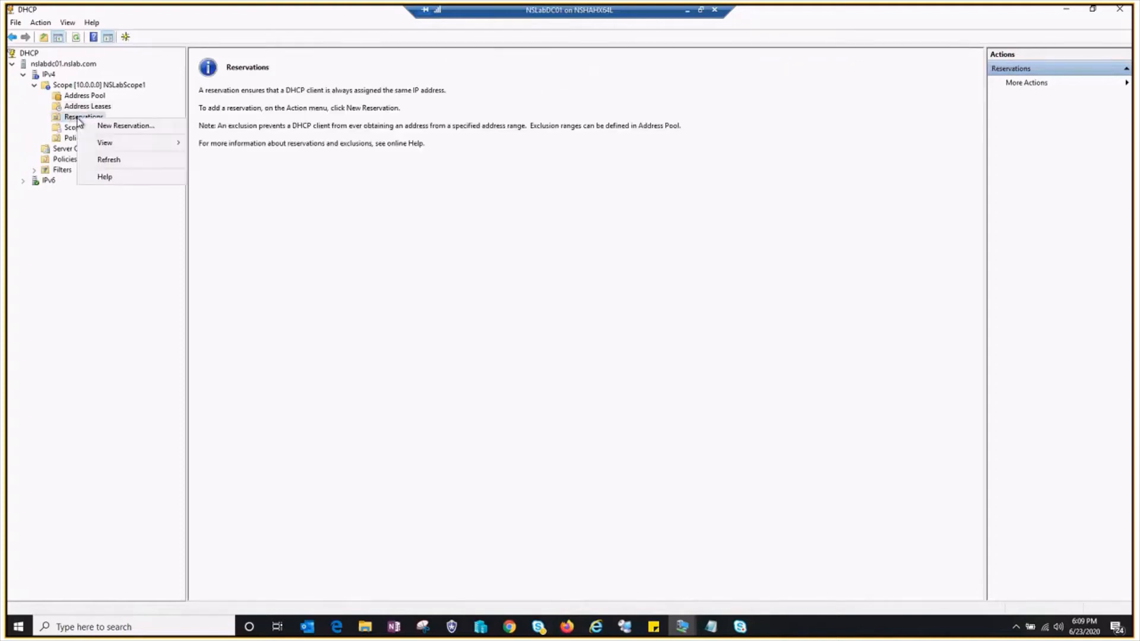
pyautogui.click(109, 128)
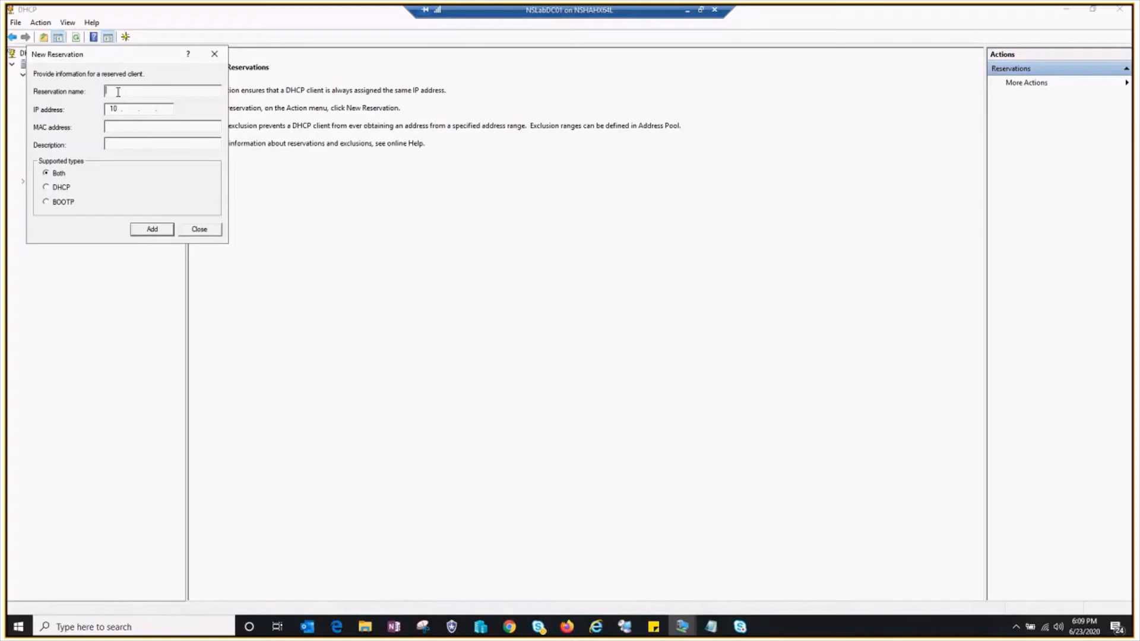
pyautogui.write('NSLabDC02')
pyautogui.press('Tab')
pyautogui.write('10.0')
pyautogui.moveTo(682, 626)
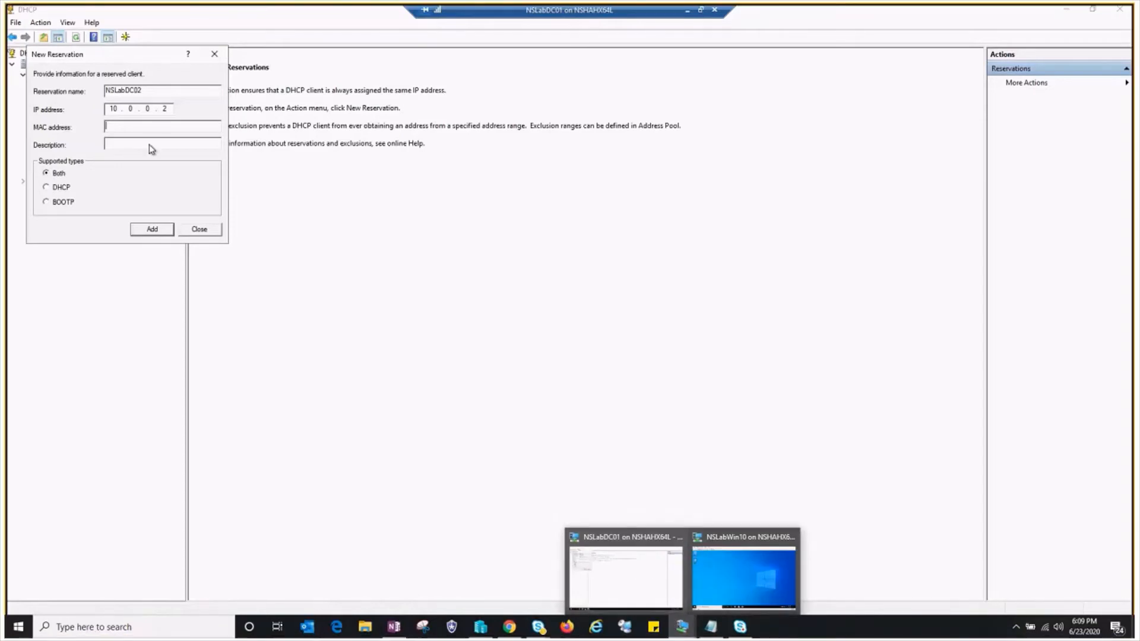
# - Change the reservation name to NSLabDC01 and its IP address to 10.0.0.1
pyautogui.click(149, 91)
pyautogui.press('BackSpace')
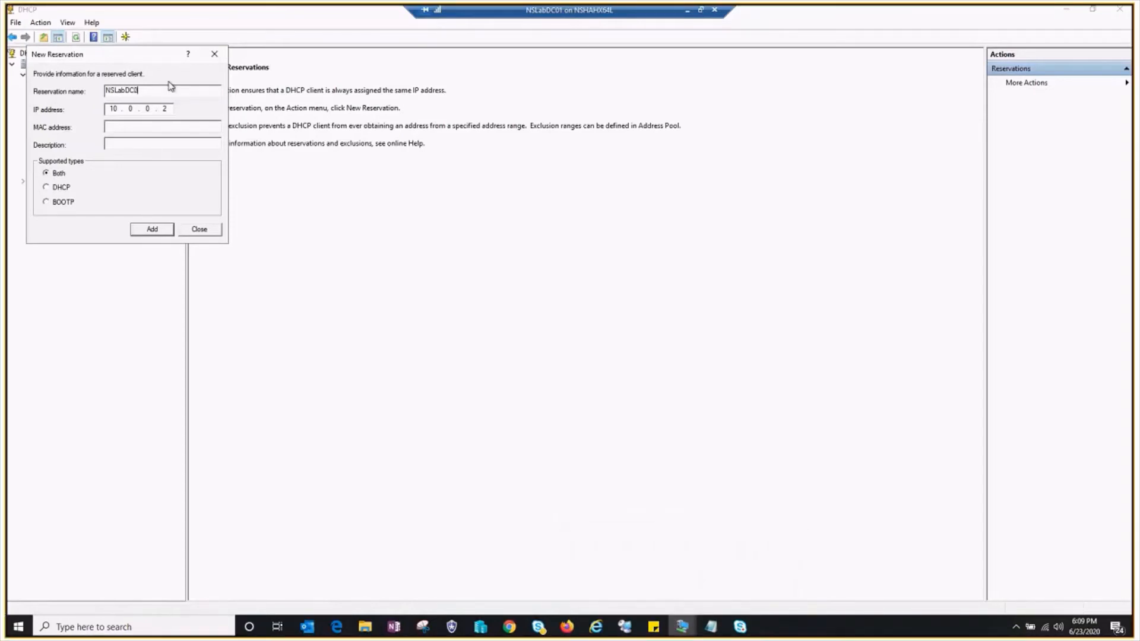
pyautogui.write('1')
pyautogui.press('Tab')
pyautogui.click(167, 108)
pyautogui.write('1')
pyautogui.click(189, 125)
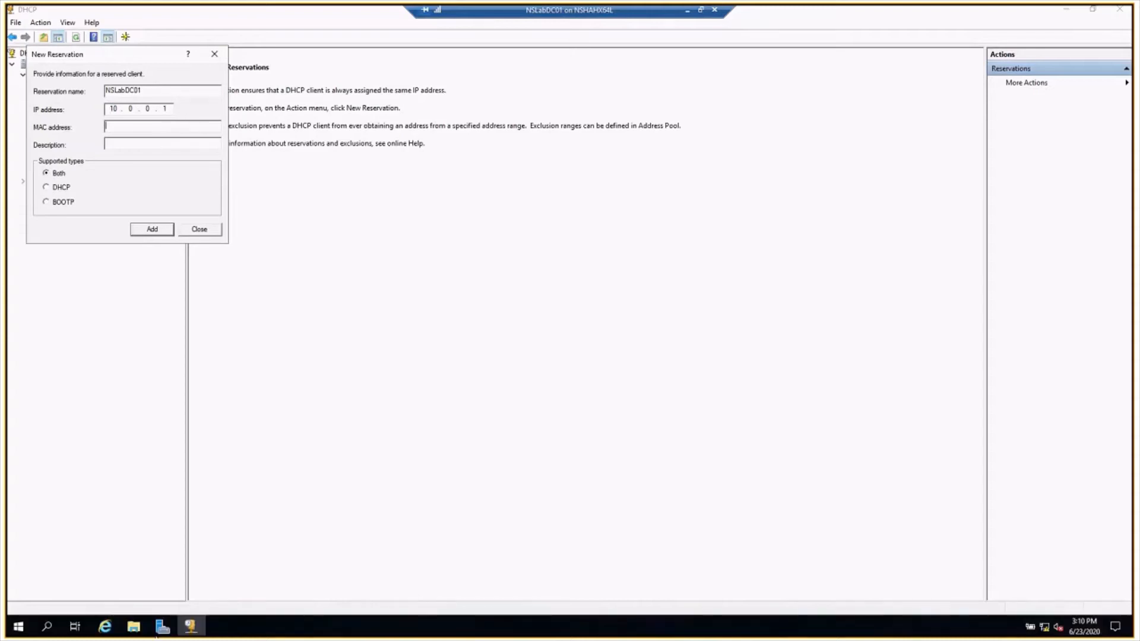
# - Open Command Prompt on the host computer and list the full adapter details with ipconfig /all
pyautogui.click(155, 634)
pyautogui.write('cmd')
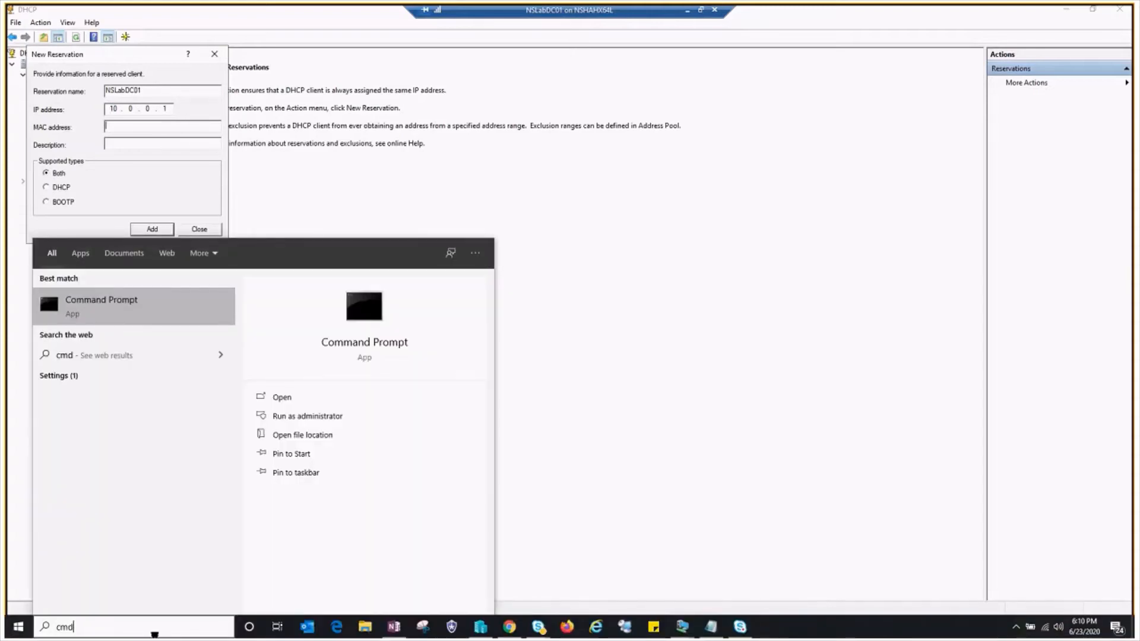
pyautogui.press('Return')
pyautogui.click(209, 220)
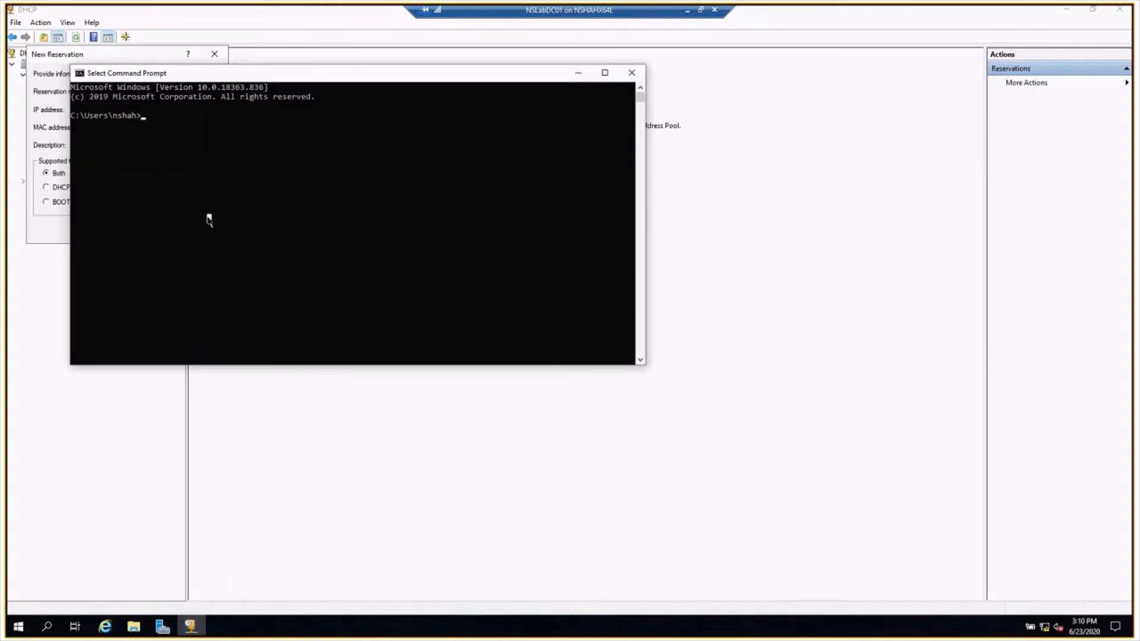
pyautogui.write('ipconfig /all')
pyautogui.press('Return')
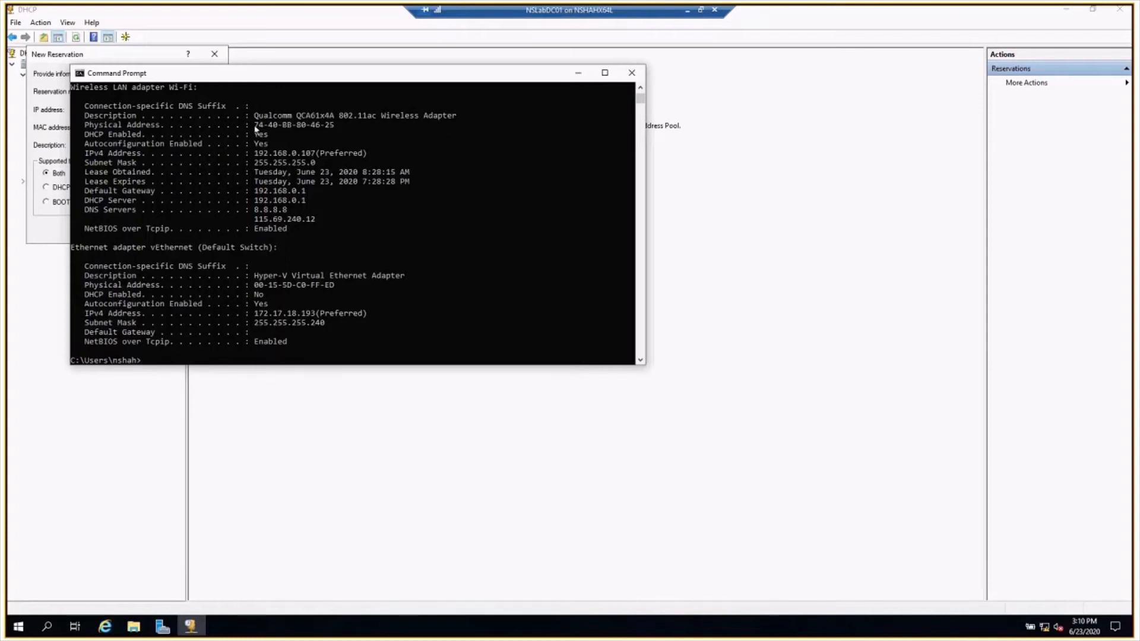
# - Copy the Wi-Fi adapter's physical address into the reservation's MAC address, add the reservation, and close the dialog
pyautogui.moveTo(255, 126); pyautogui.dragTo(333, 131)
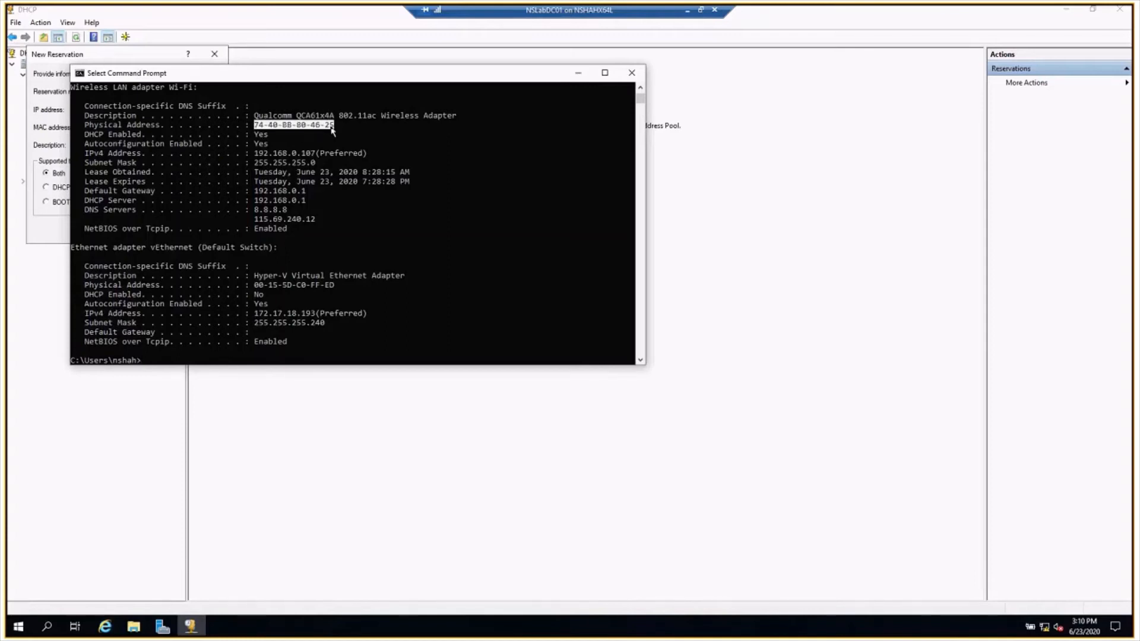
pyautogui.hotkey('ctrl', 'c')
pyautogui.click(577, 72)
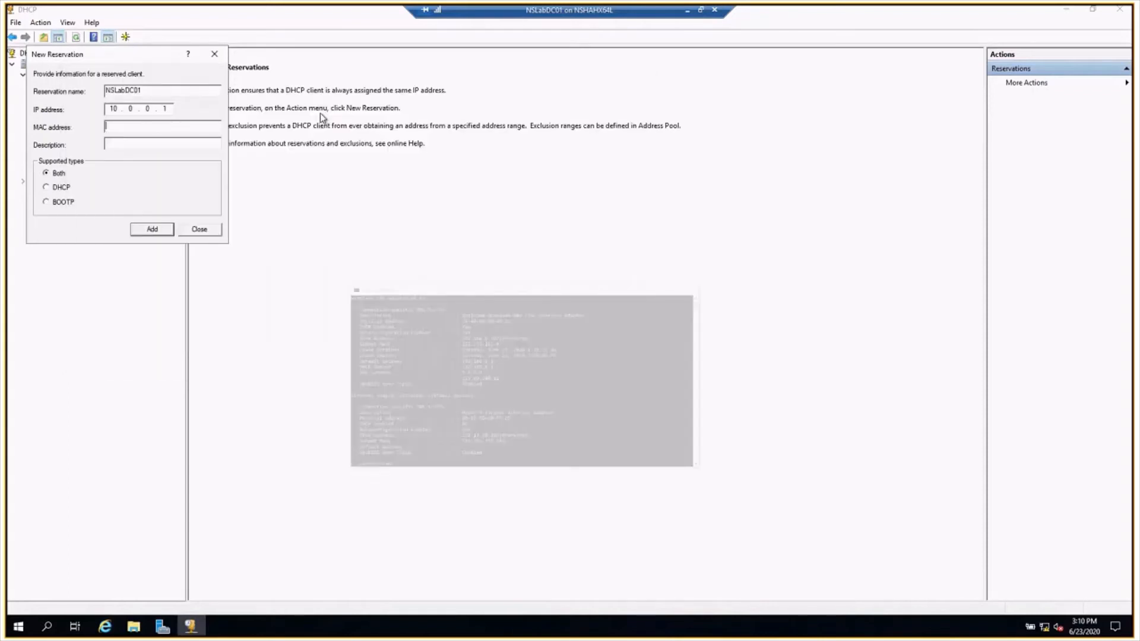
pyautogui.hotkey('ctrl', 'v')
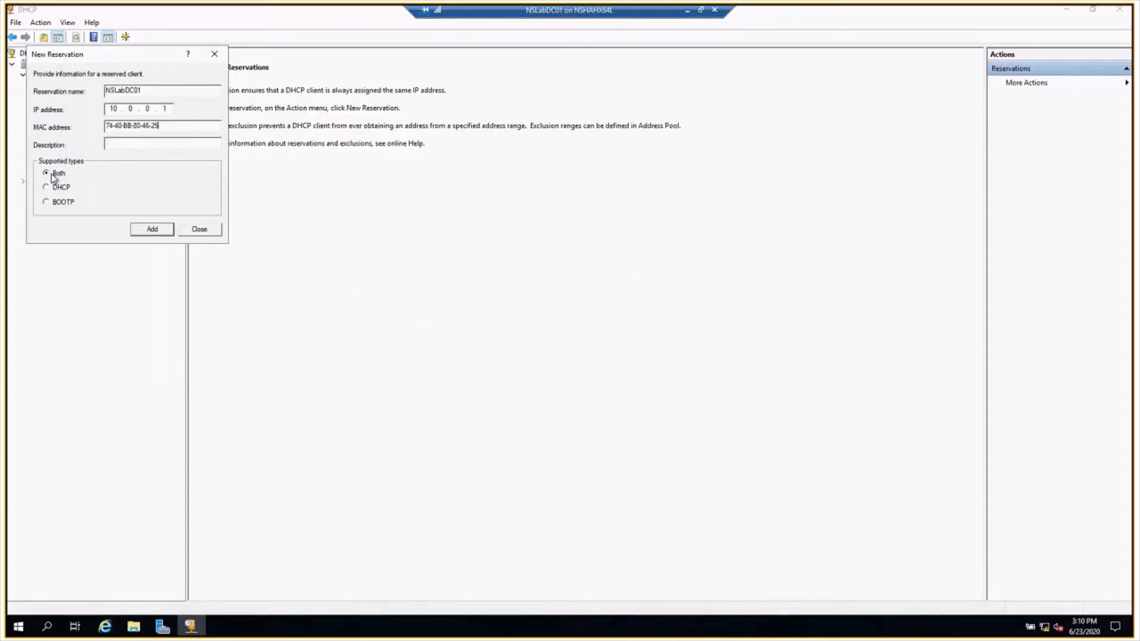
pyautogui.click(159, 231)
pyautogui.click(200, 229)
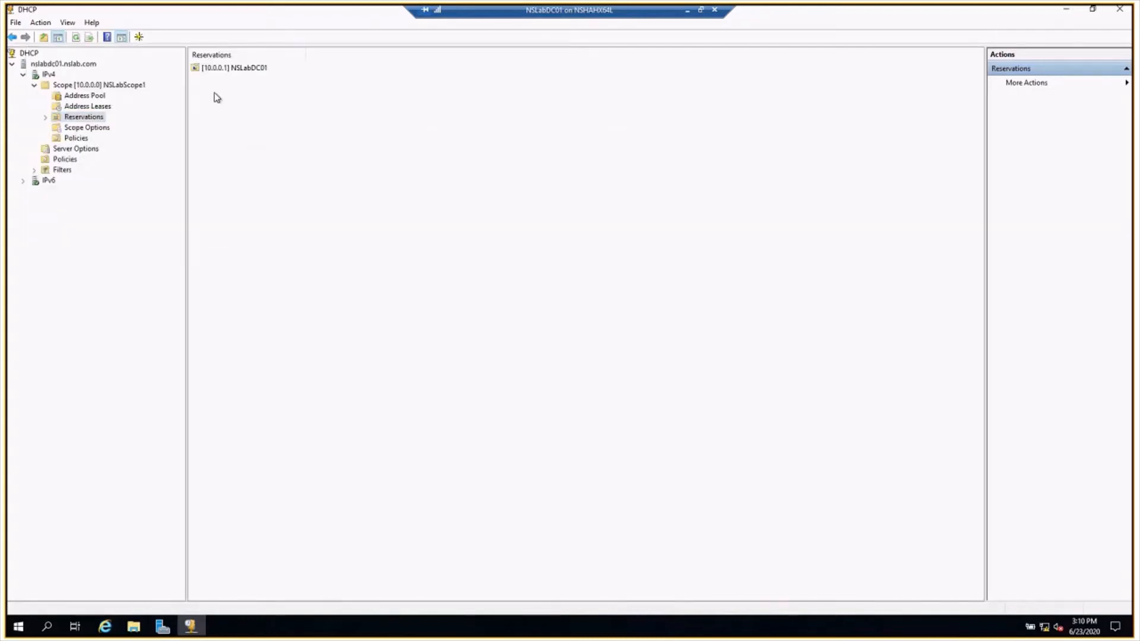
# - Review the NSLabDC01 reservation's options and check its entry in the scope's address leases
pyautogui.click(45, 117)
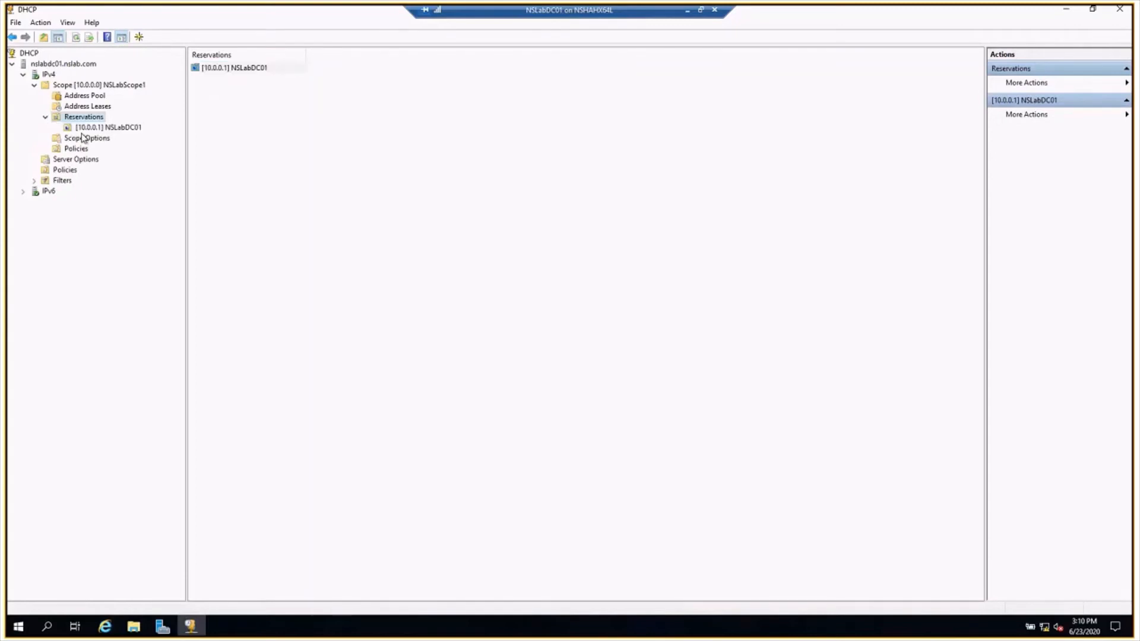
pyautogui.click(99, 128)
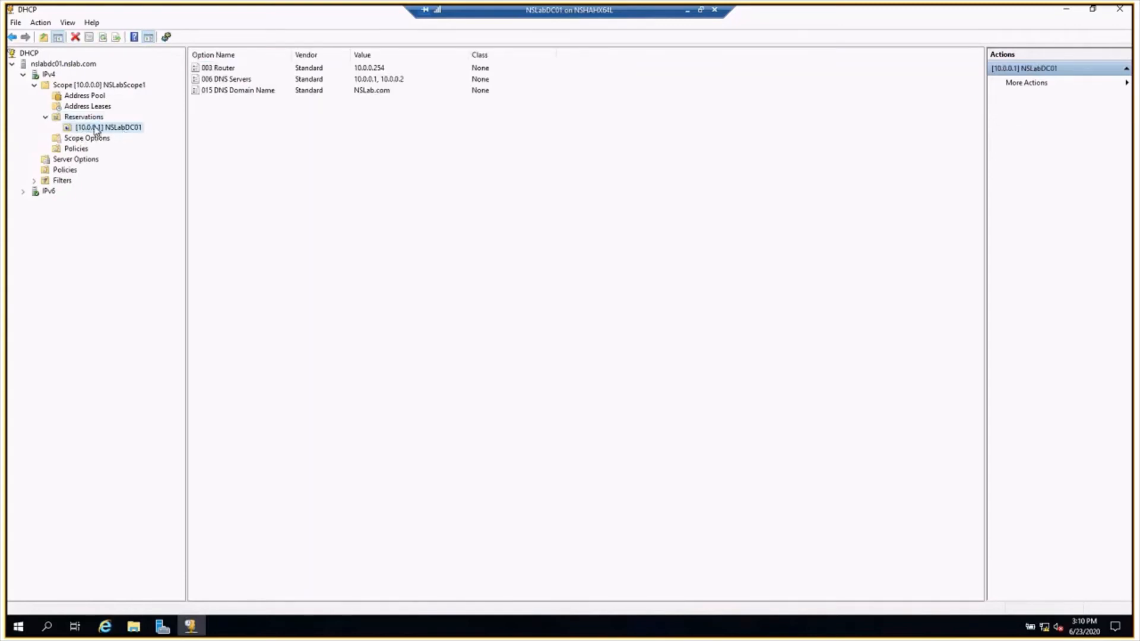
pyautogui.click(89, 97)
pyautogui.click(91, 107)
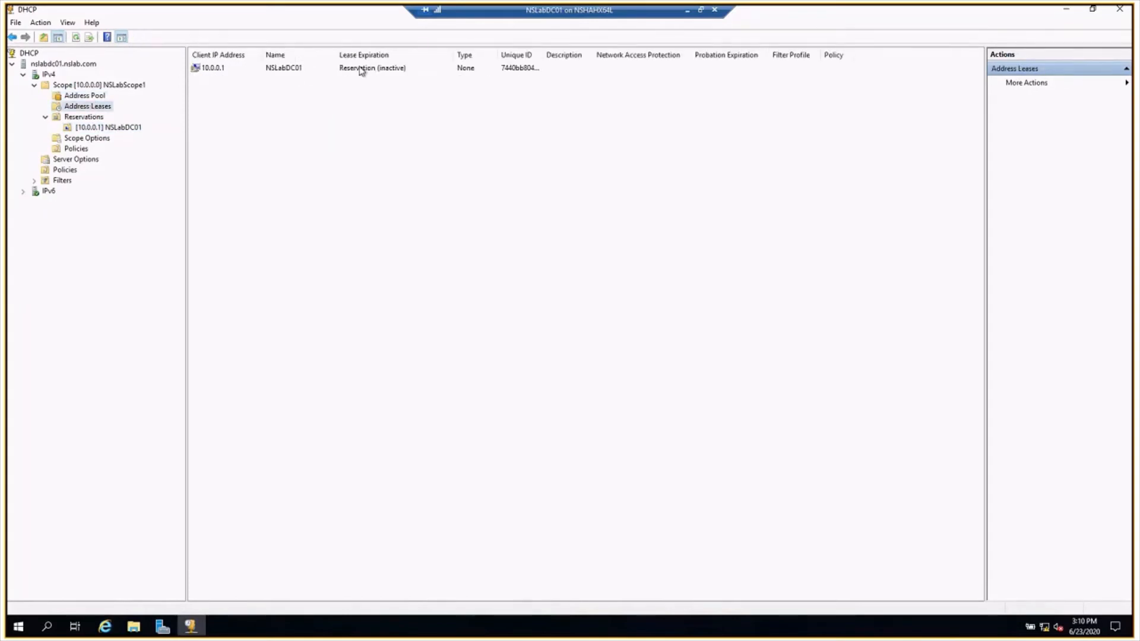
pyautogui.click(361, 70)
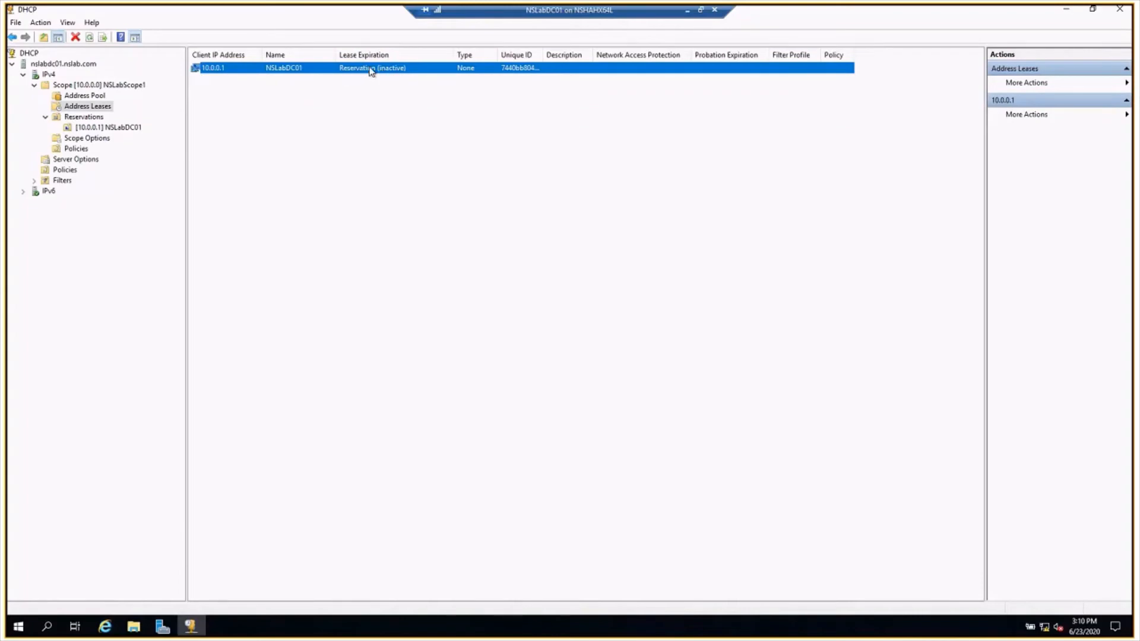
pyautogui.click(381, 191)
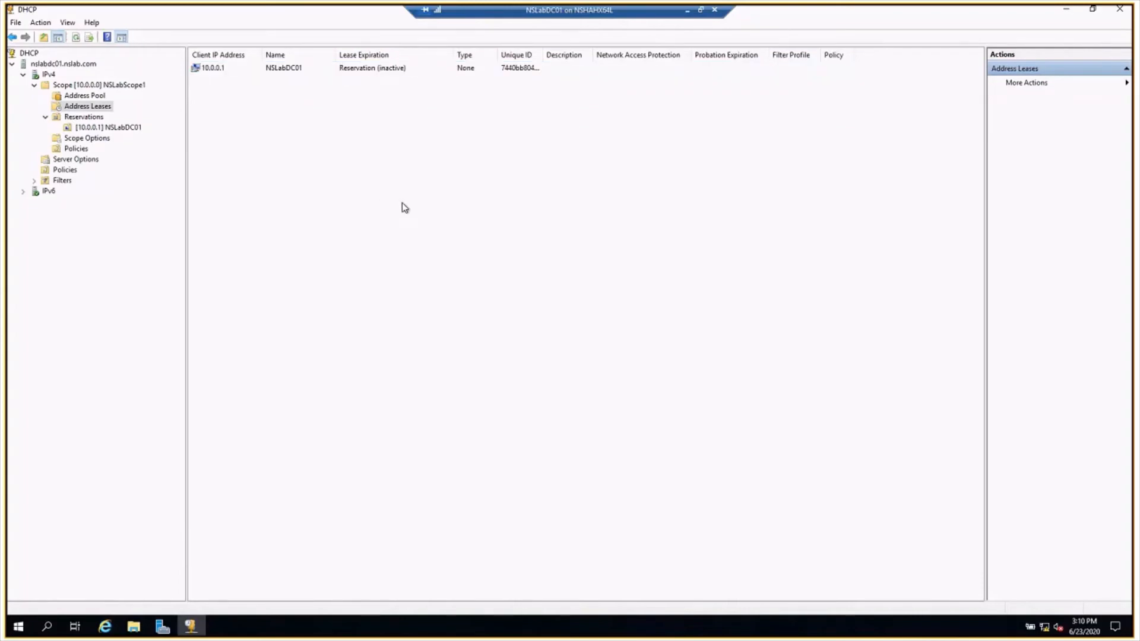
# - Examine the router, DNS servers and DNS domain name entries in NSLabScope1's scope options
pyautogui.click(86, 140)
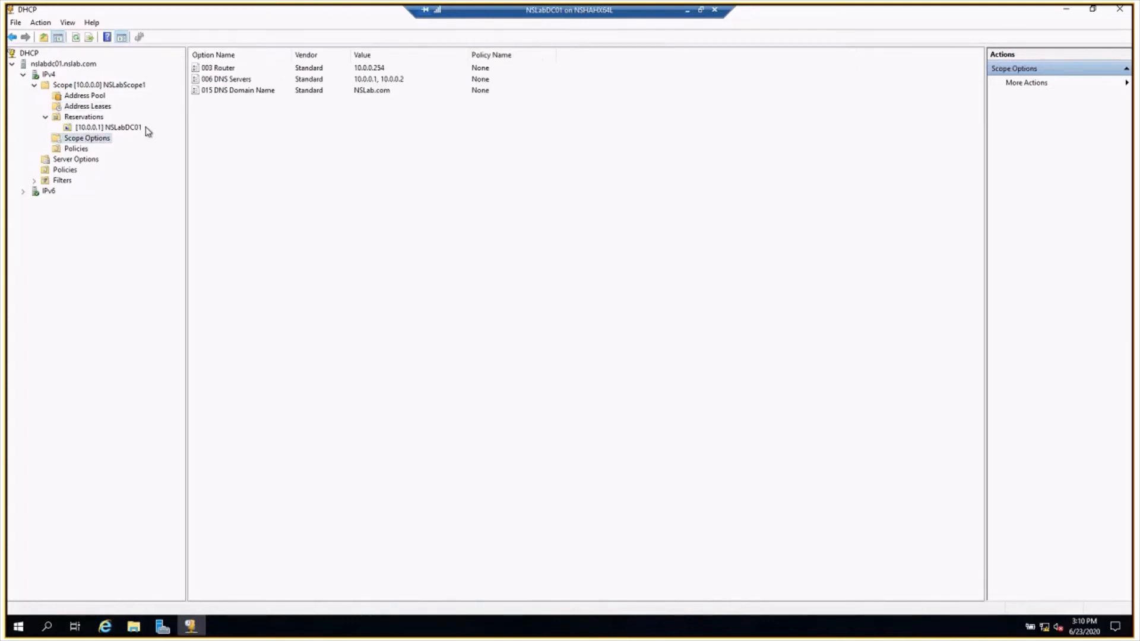
pyautogui.click(345, 69)
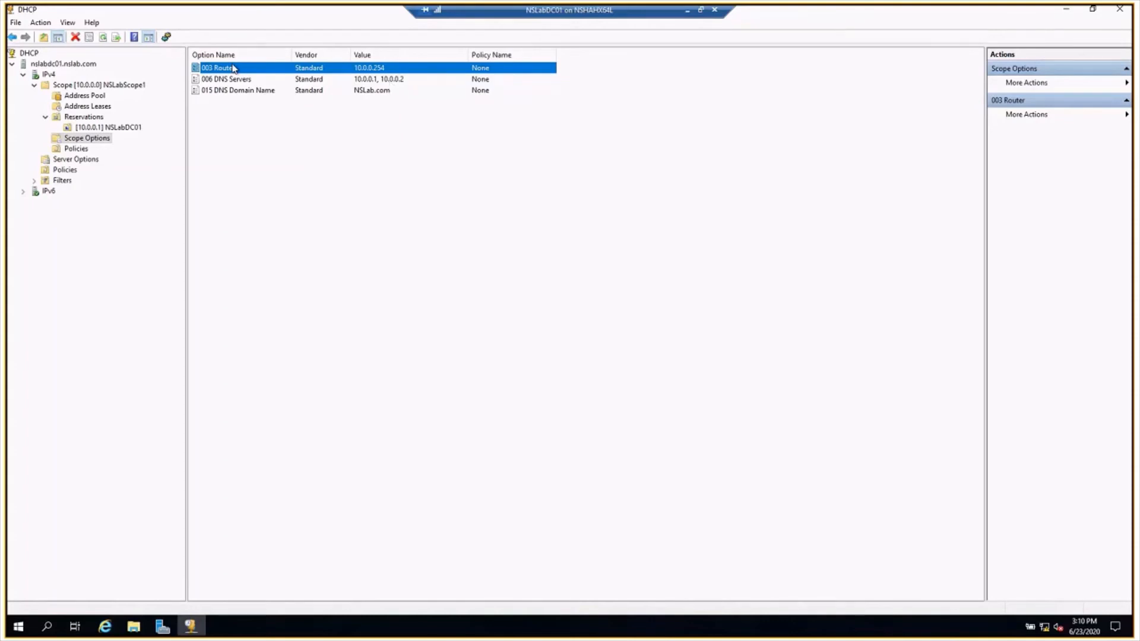
pyautogui.click(304, 81)
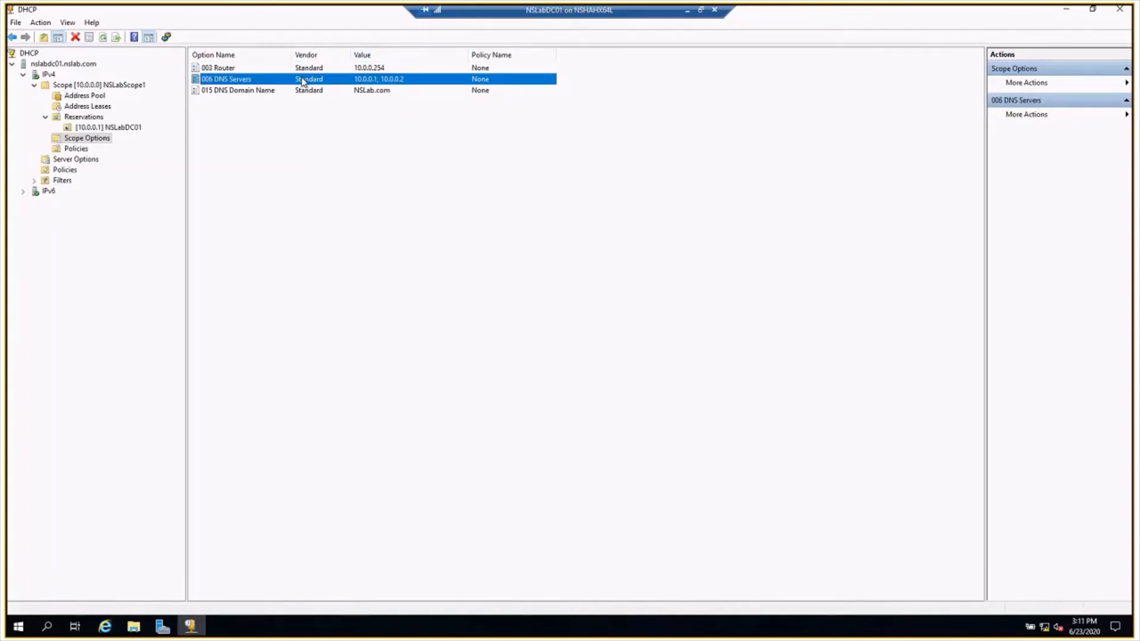
pyautogui.click(310, 91)
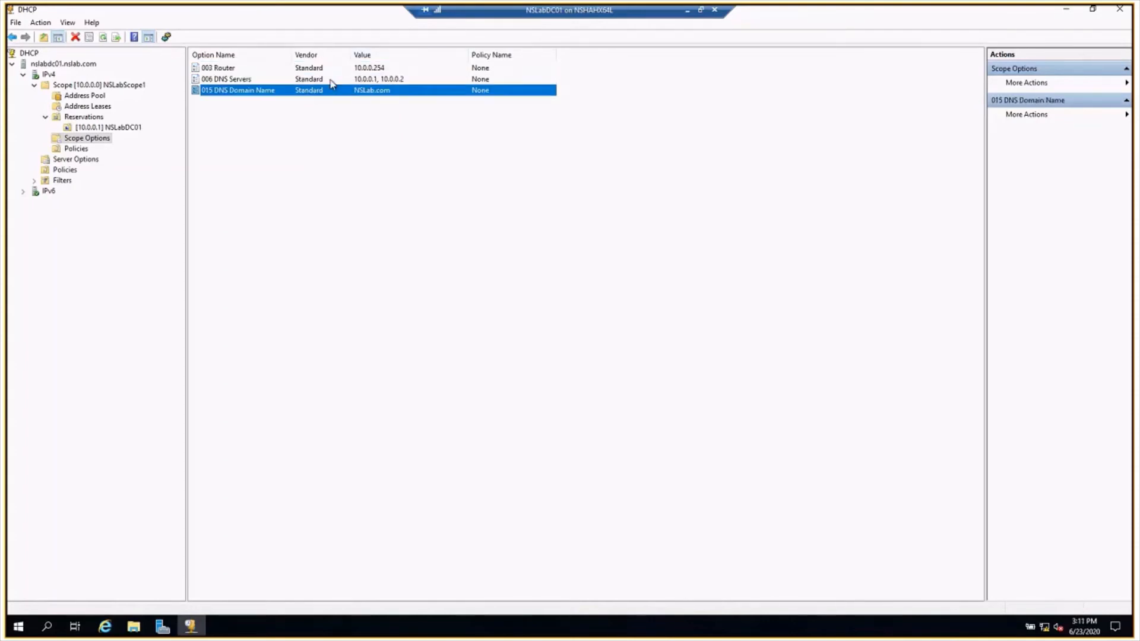
# - View the start of the new policy wizard for NSLabScope1, cancel it, and view the server options
pyautogui.click(77, 149)
pyautogui.rightClick(79, 153)
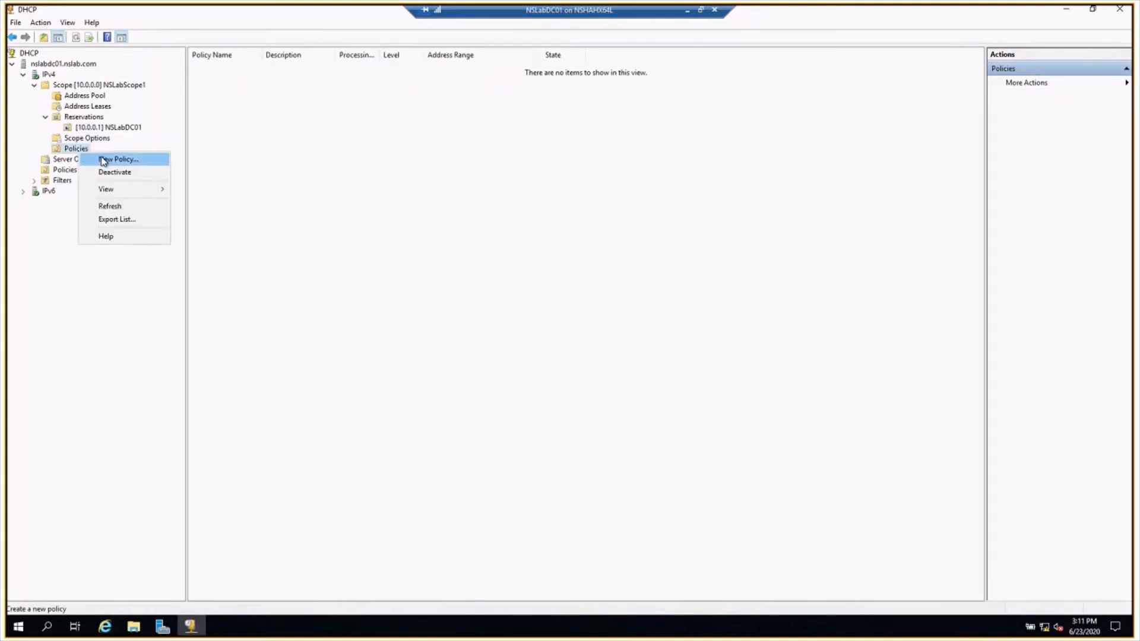
pyautogui.click(102, 158)
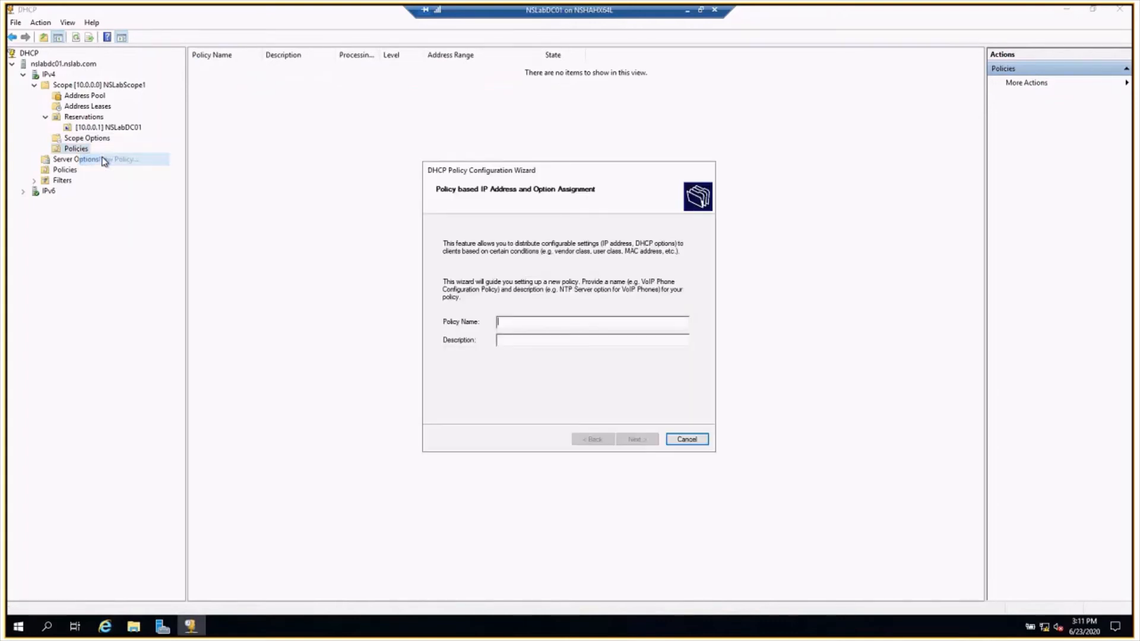
pyautogui.click(690, 440)
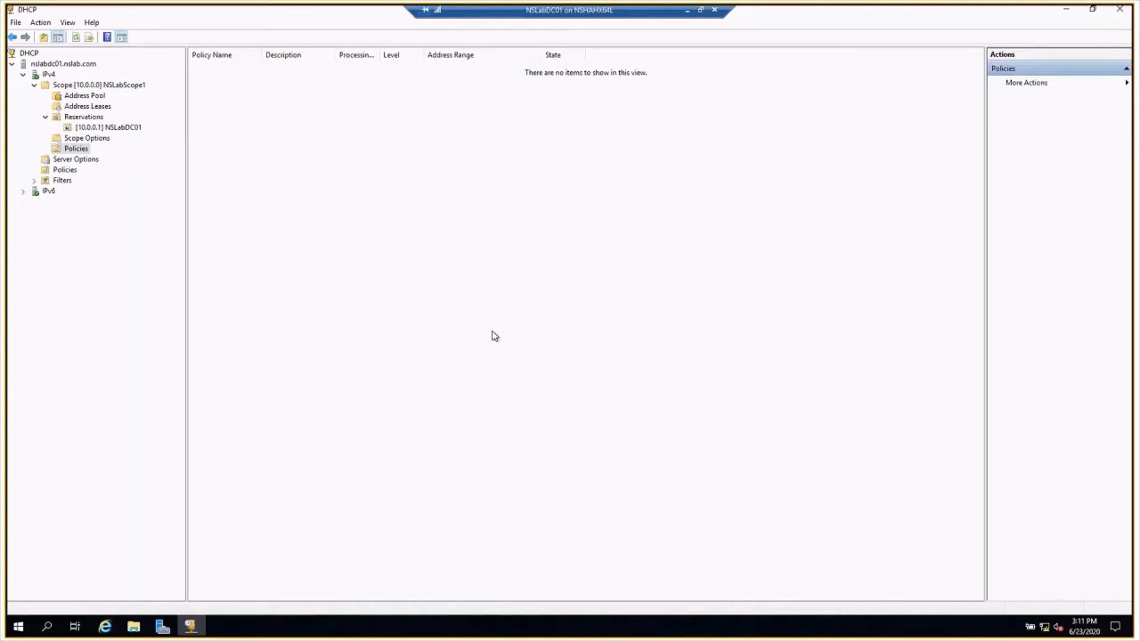
pyautogui.click(75, 160)
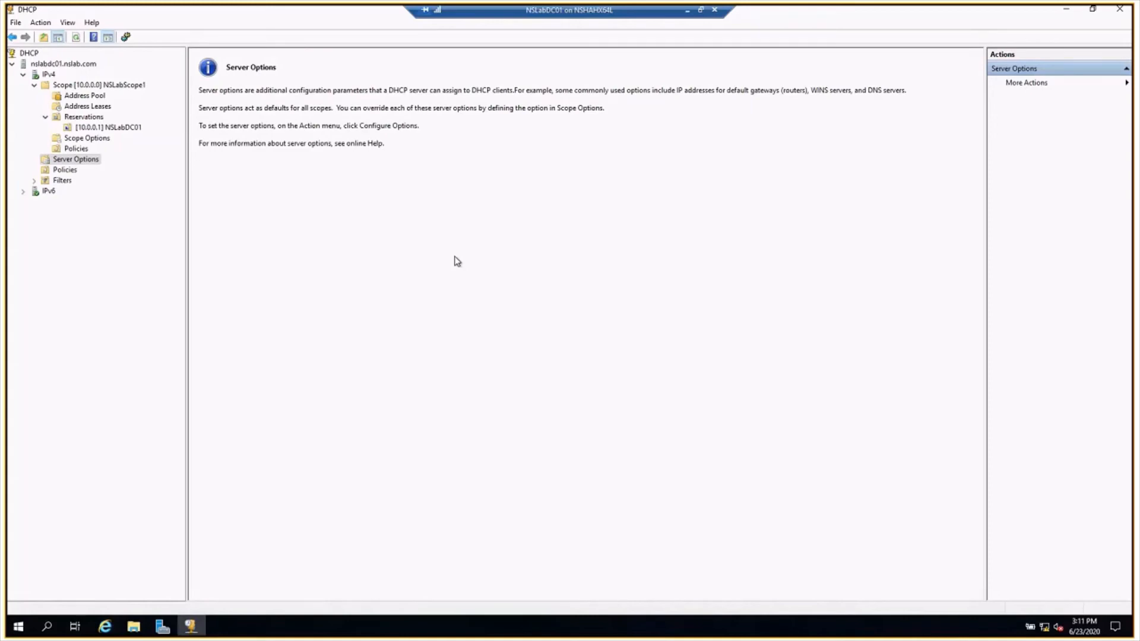
# - Minimize the DHCP console, leave the NSLabDC01 full-screen session, and switch to the NSLabWin10 virtual machine in full screen
pyautogui.click(1069, 10)
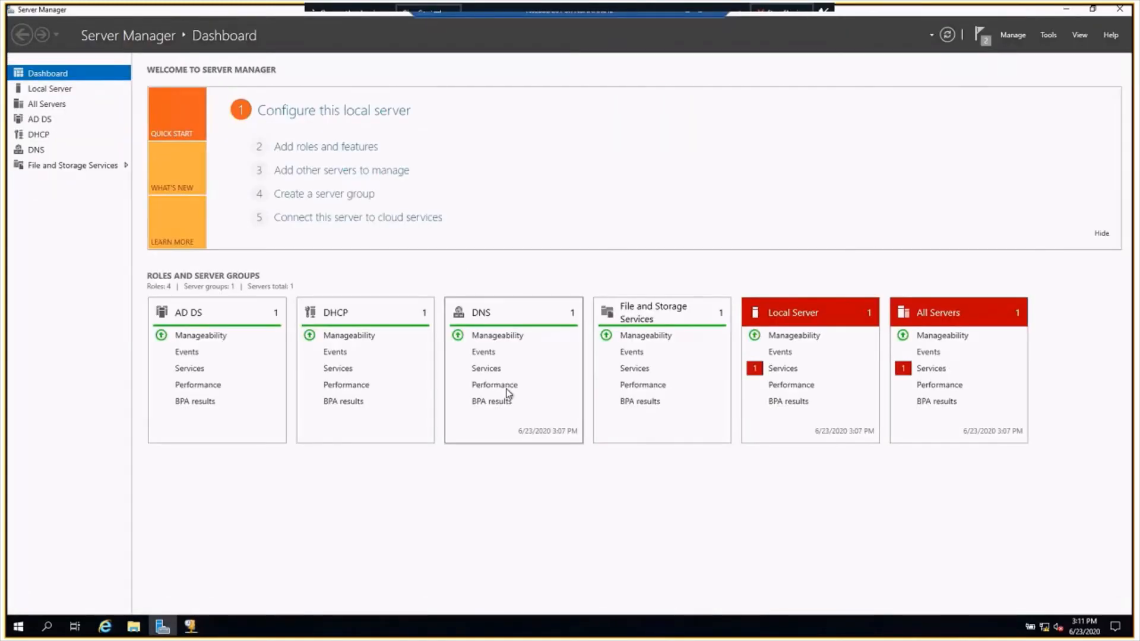
pyautogui.click(701, 11)
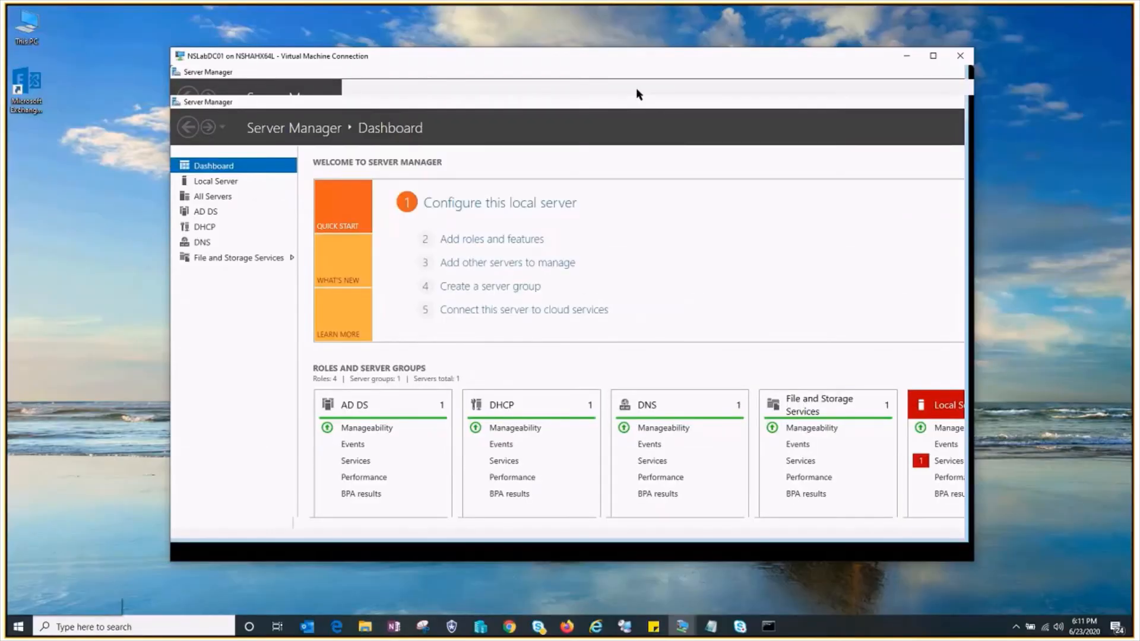
pyautogui.click(683, 627)
pyautogui.moveTo(704, 634)
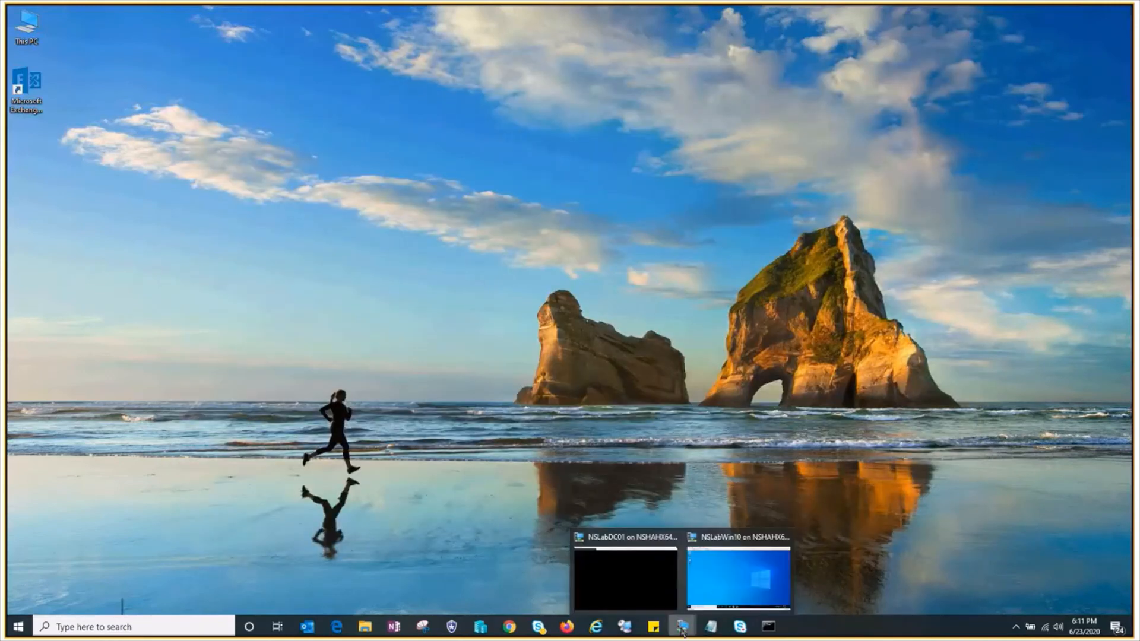
pyautogui.click(738, 576)
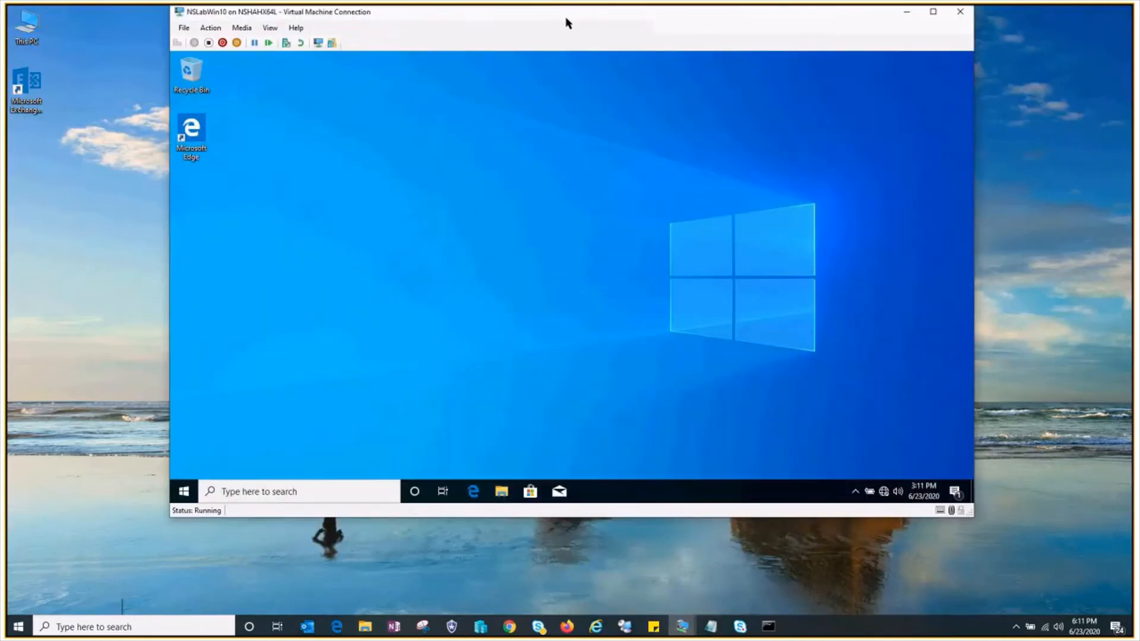
pyautogui.doubleClick(562, 19)
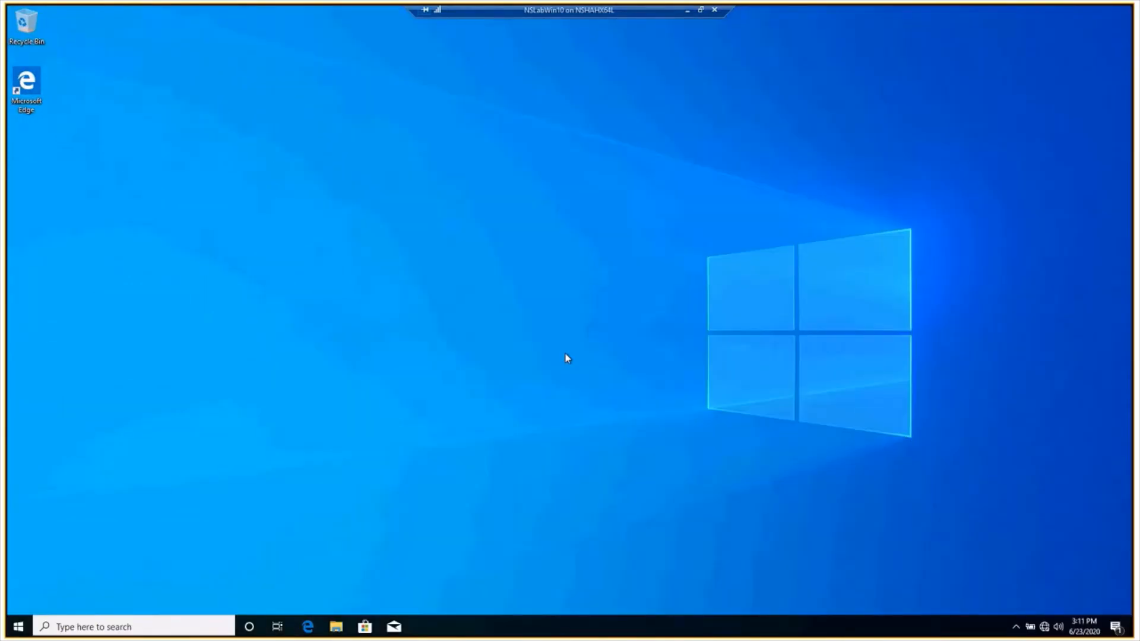
# - Run ipconfig in Command Prompt on NSLabWin10 to check the client's IPv4 address, and close the window
pyautogui.press('super+r')
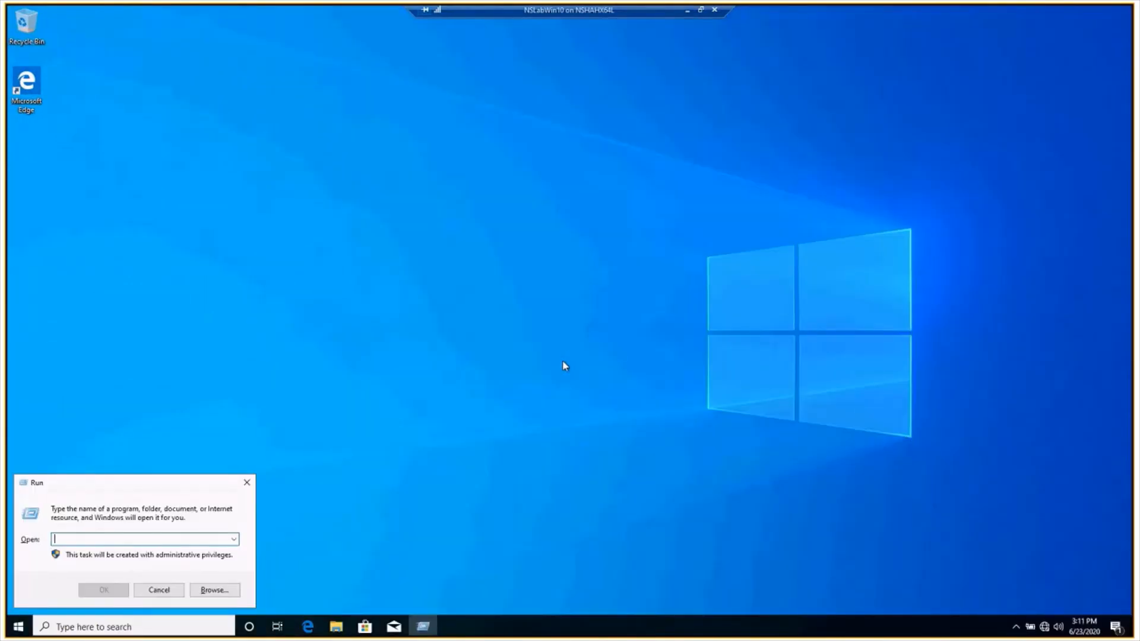
pyautogui.write('cmd')
pyautogui.press('Return')
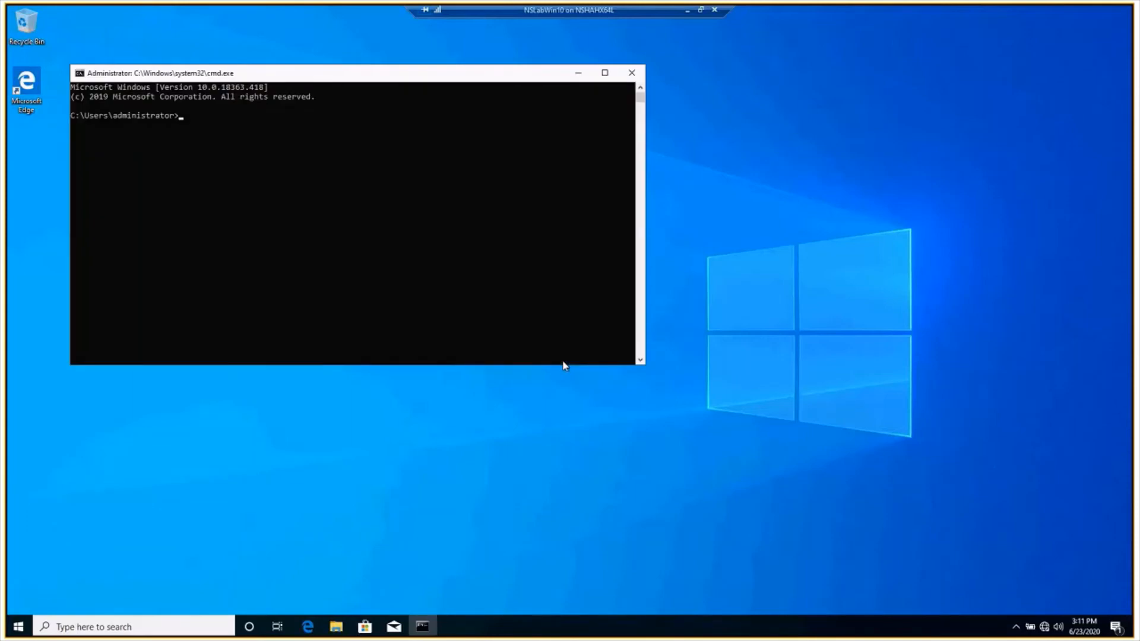
pyautogui.write('ipconfig')
pyautogui.press('Return')
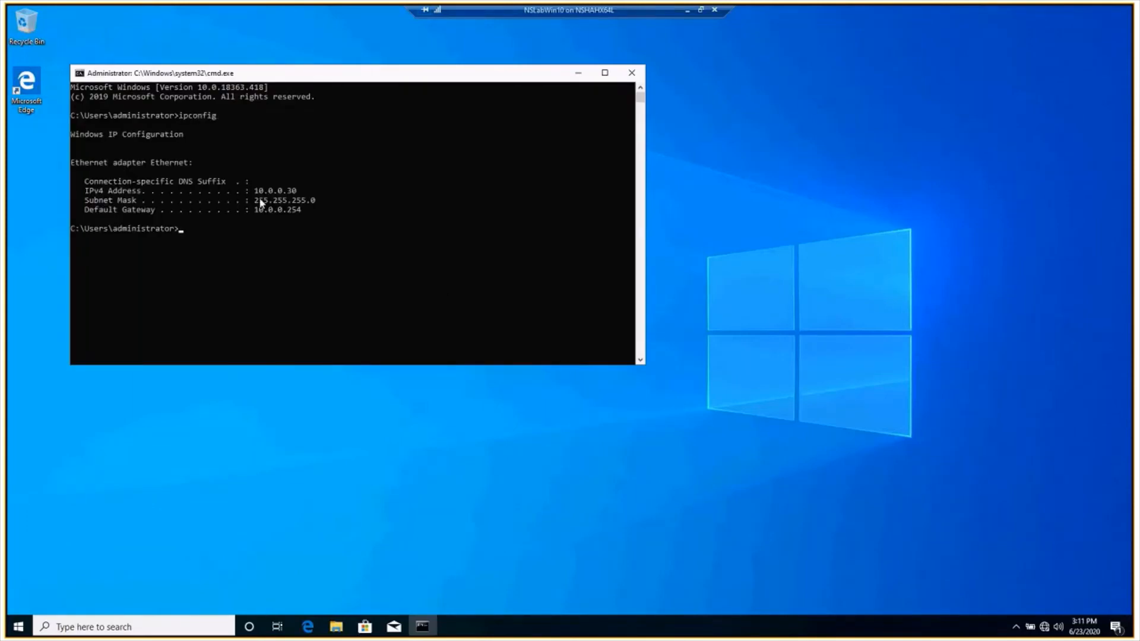
pyautogui.moveTo(254, 191); pyautogui.dragTo(374, 191)
pyautogui.click(286, 190)
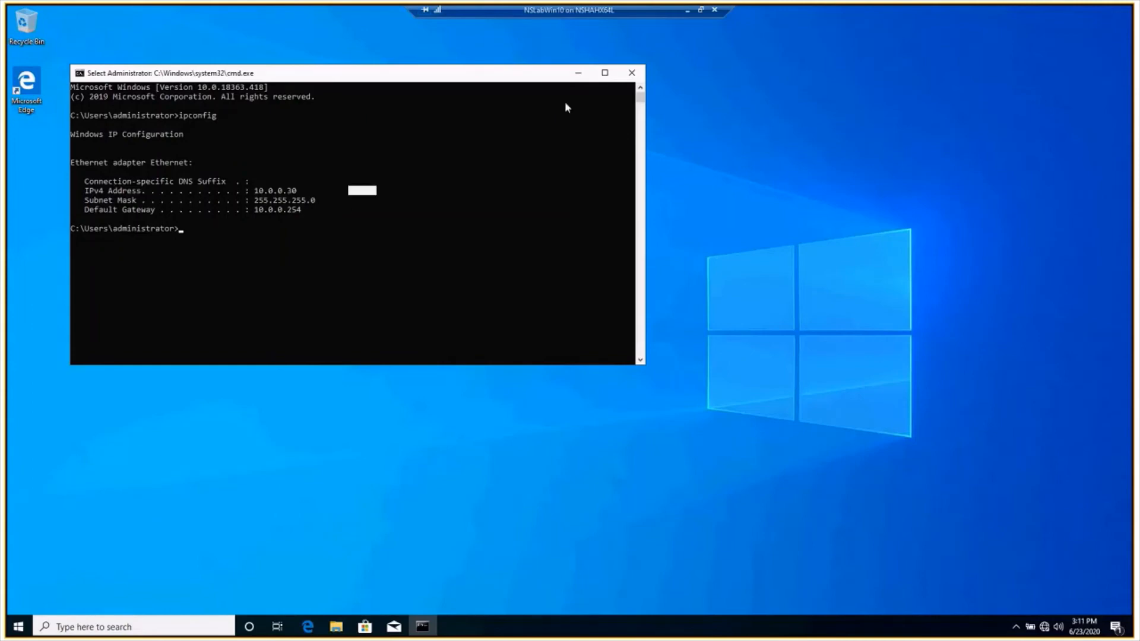
pyautogui.hotkey('alt', 'F4')
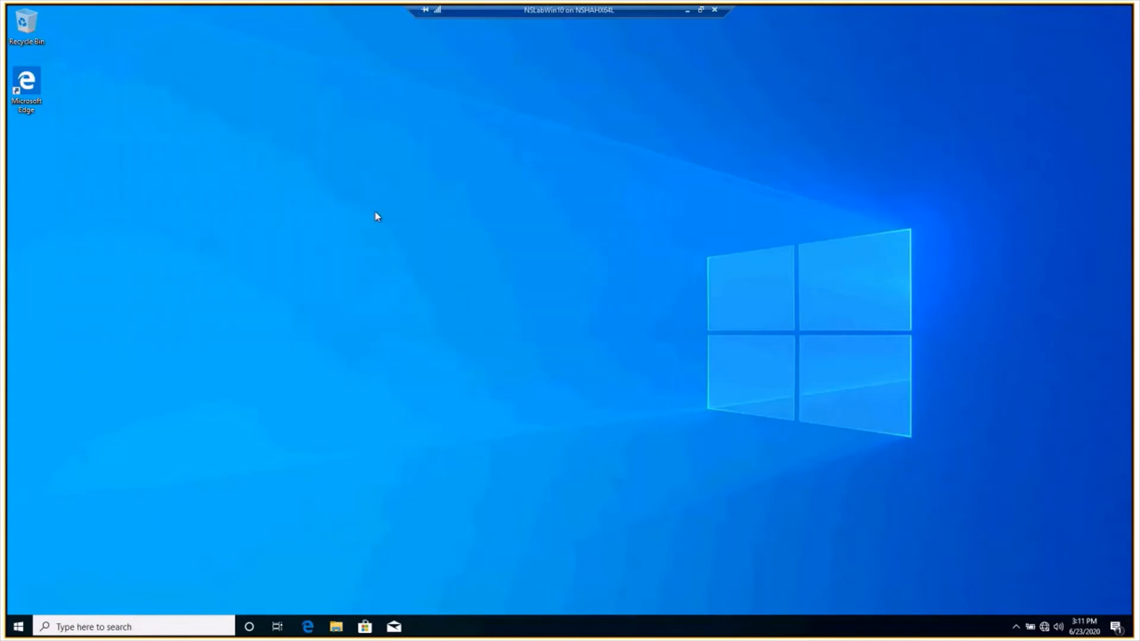
pyautogui.click(119, 627)
pyautogui.write('ncp')
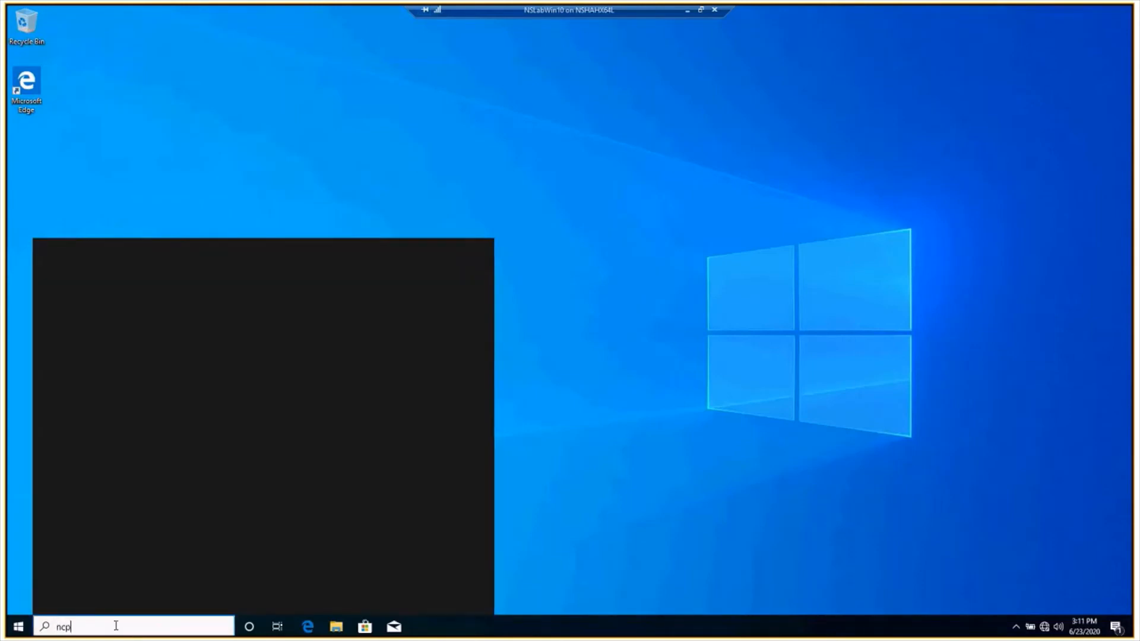
pyautogui.write('a.cpl')
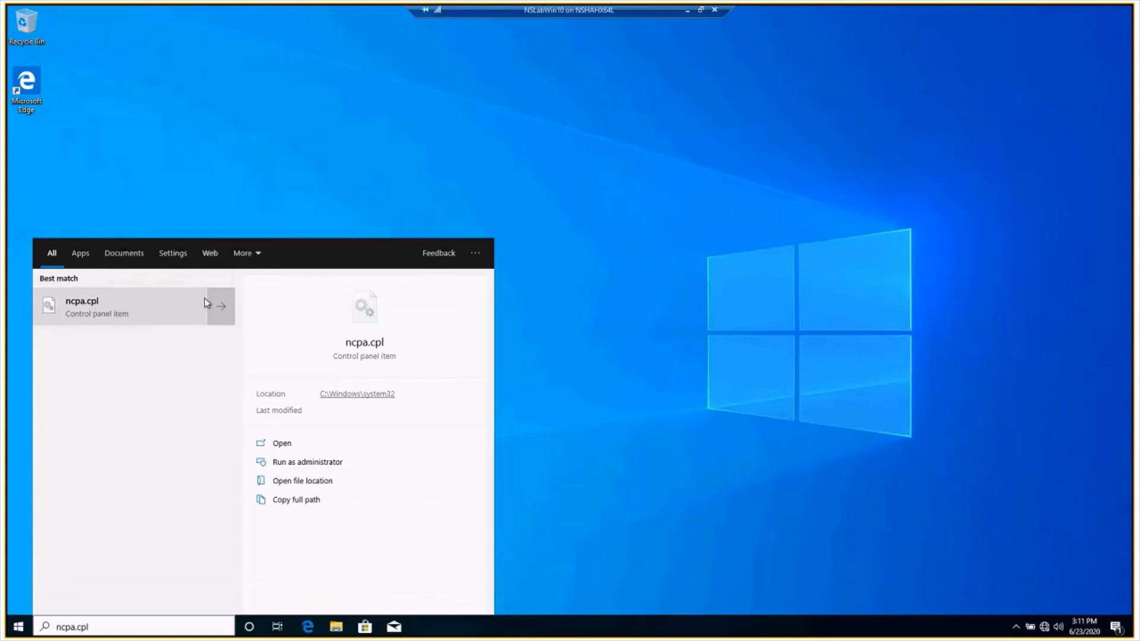
pyautogui.press('Escape')
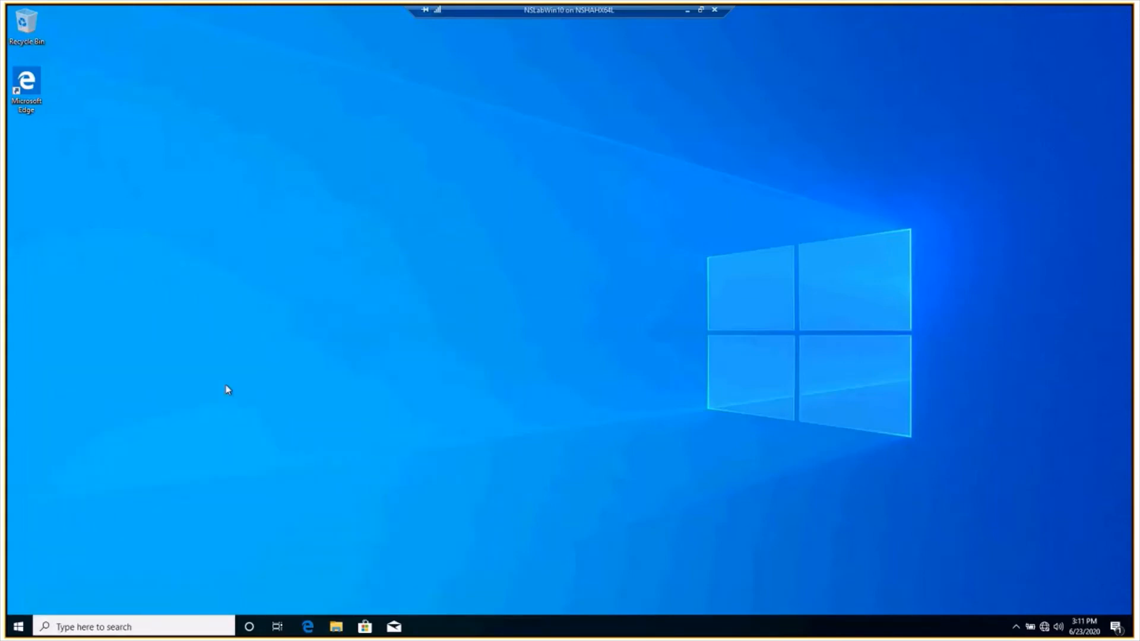
# - Run ncpa.cpl and open the Internet Protocol Version 4 (TCP/IPv4) properties of the Ethernet adapter
pyautogui.press('super+r')
pyautogui.write('ncpa.')
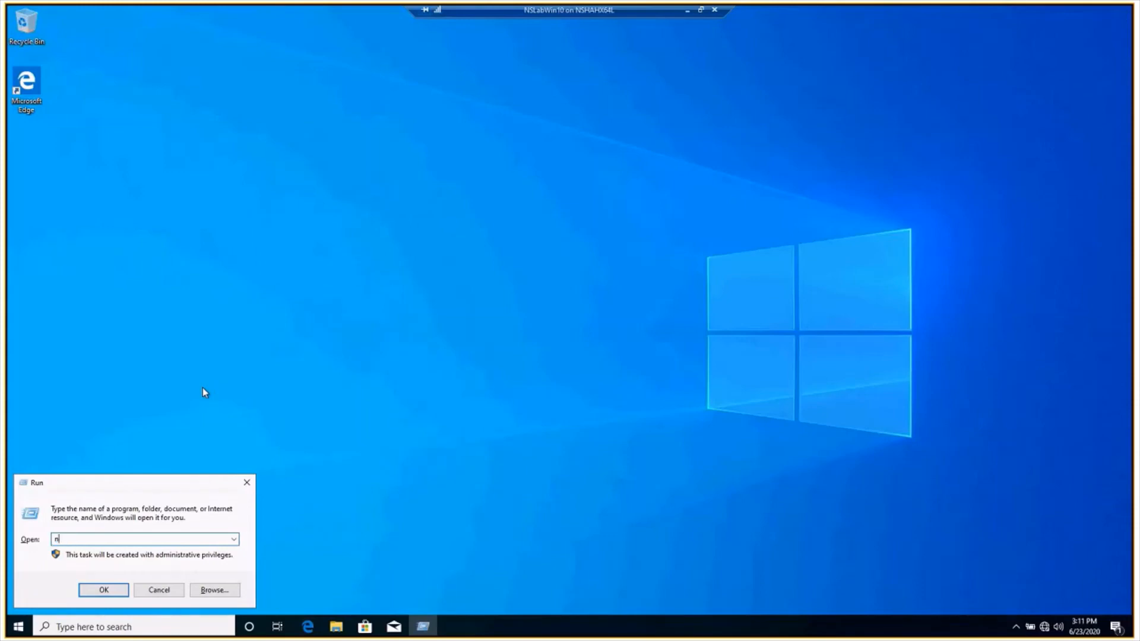
pyautogui.write('cpl')
pyautogui.press('Return')
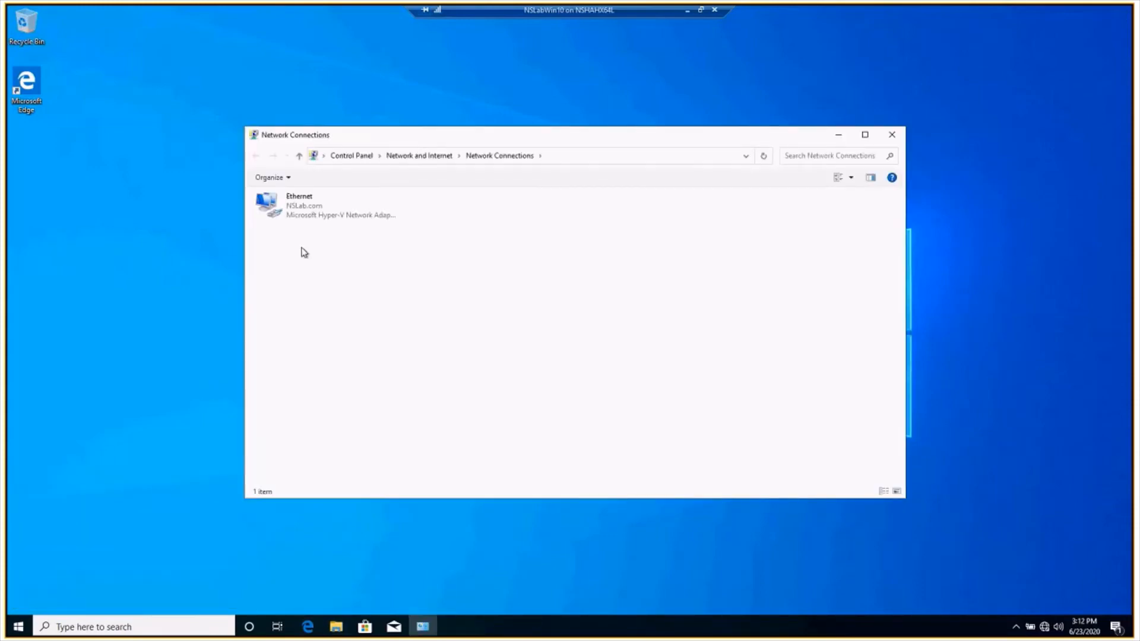
pyautogui.doubleClick(307, 209)
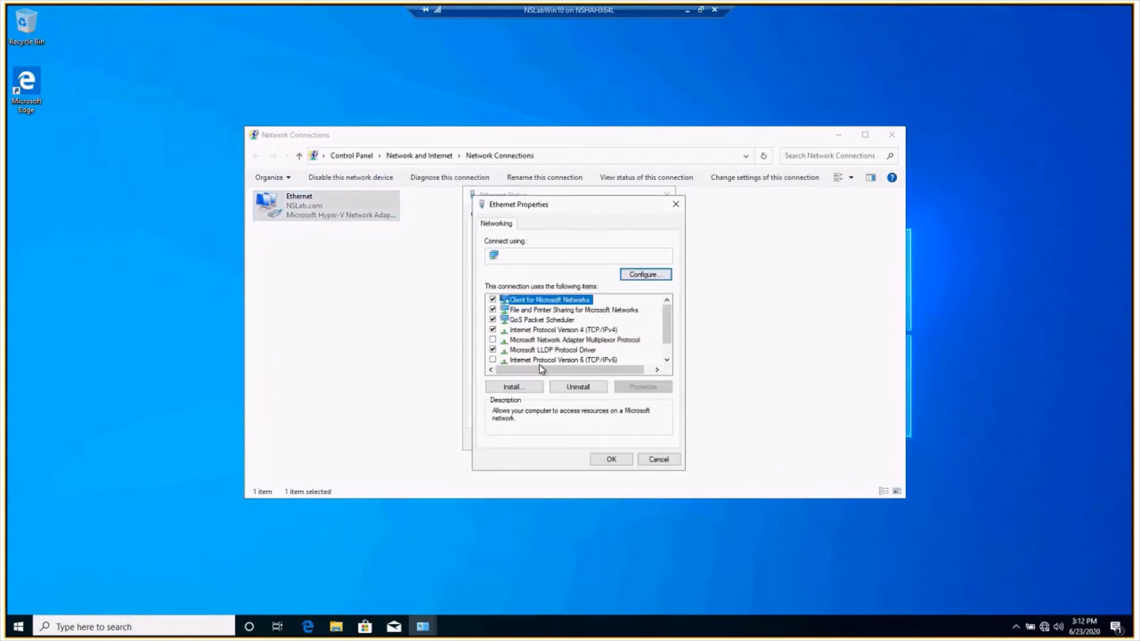
pyautogui.doubleClick(557, 330)
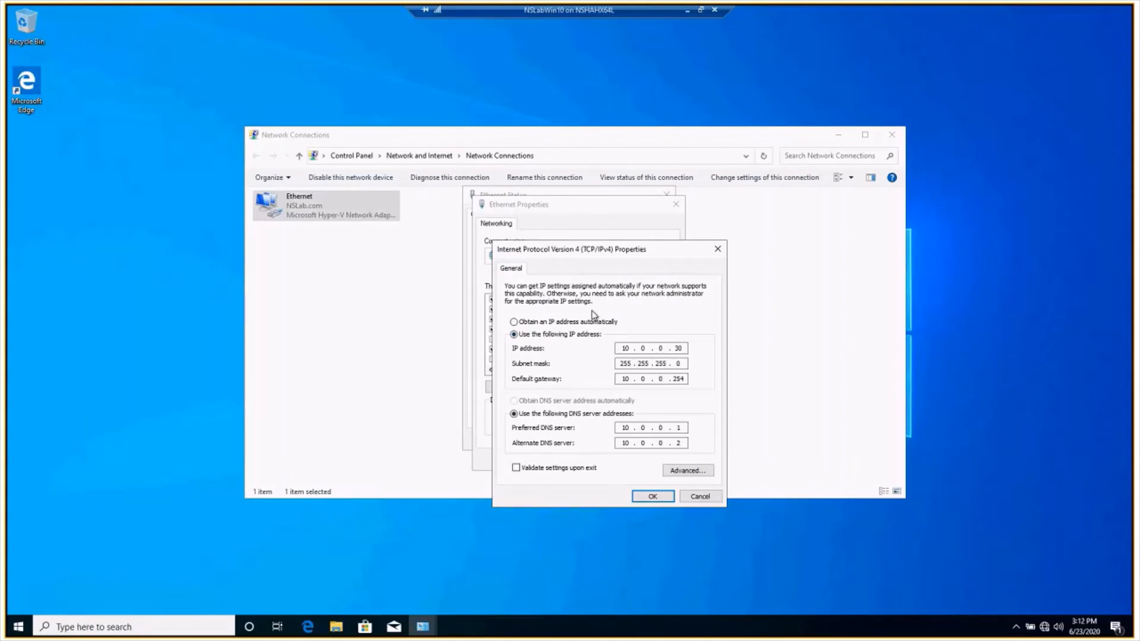
pyautogui.moveTo(566, 251); pyautogui.dragTo(322, 178)
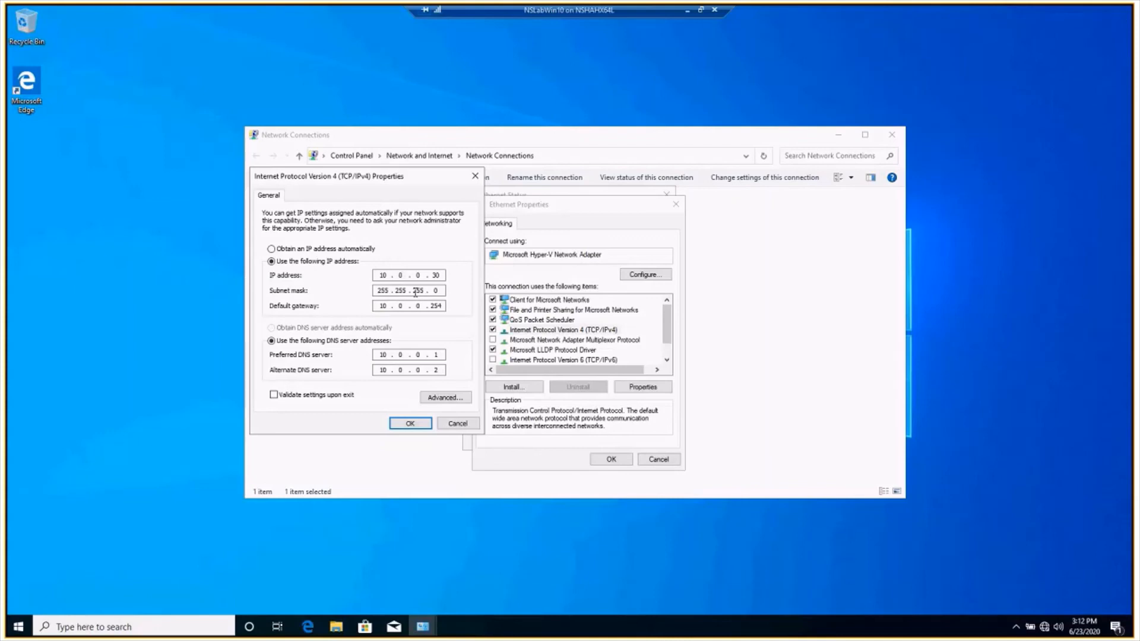
# - Set the Ethernet adapter to obtain its IP address and DNS server address automatically, and close the network connection windows
pyautogui.click(271, 250)
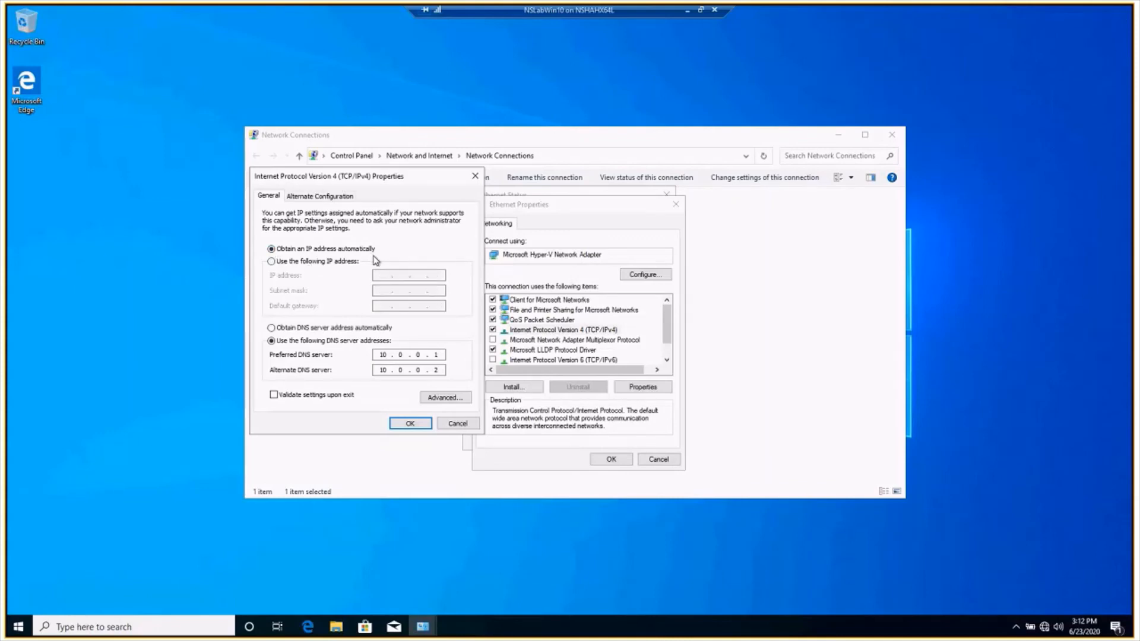
pyautogui.click(272, 328)
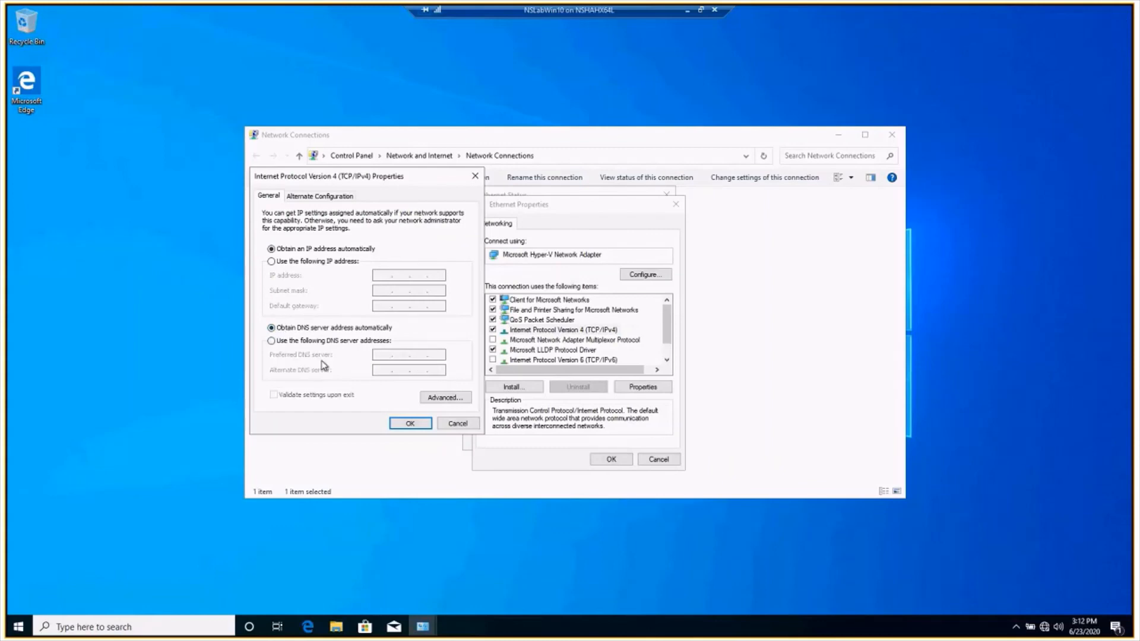
pyautogui.click(411, 424)
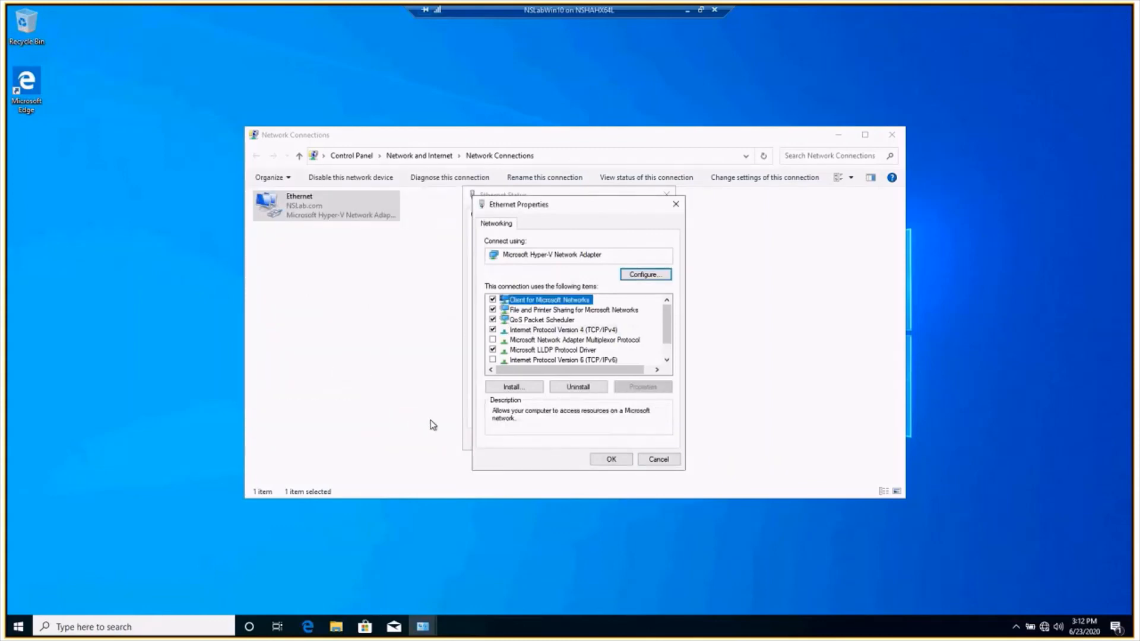
pyautogui.click(657, 459)
pyautogui.click(649, 440)
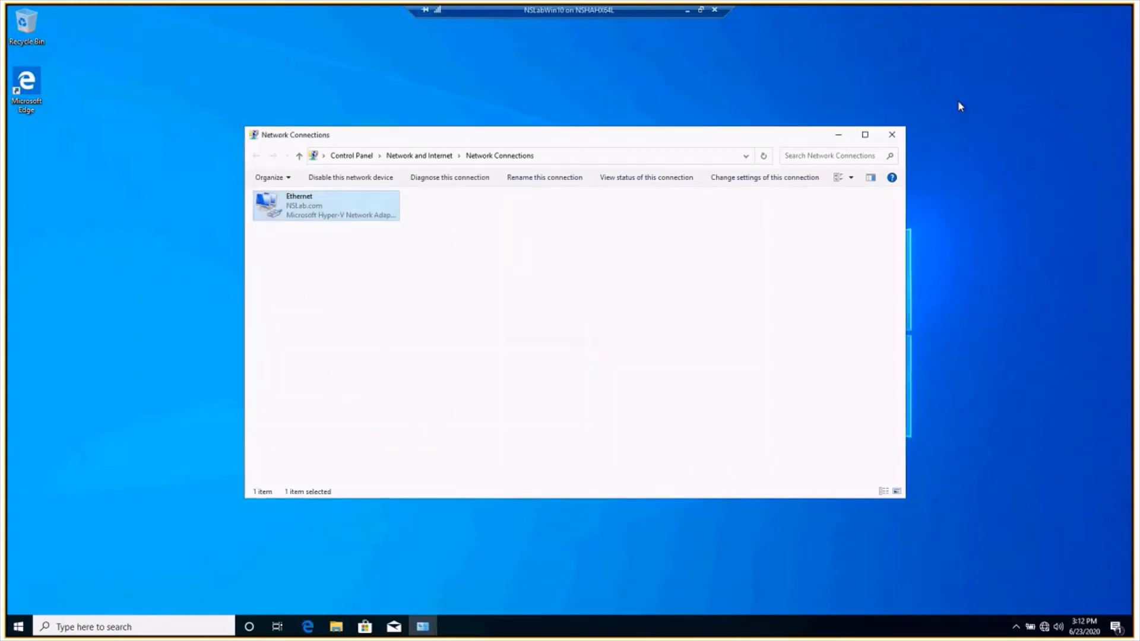
pyautogui.click(892, 135)
pyautogui.rightClick(401, 197)
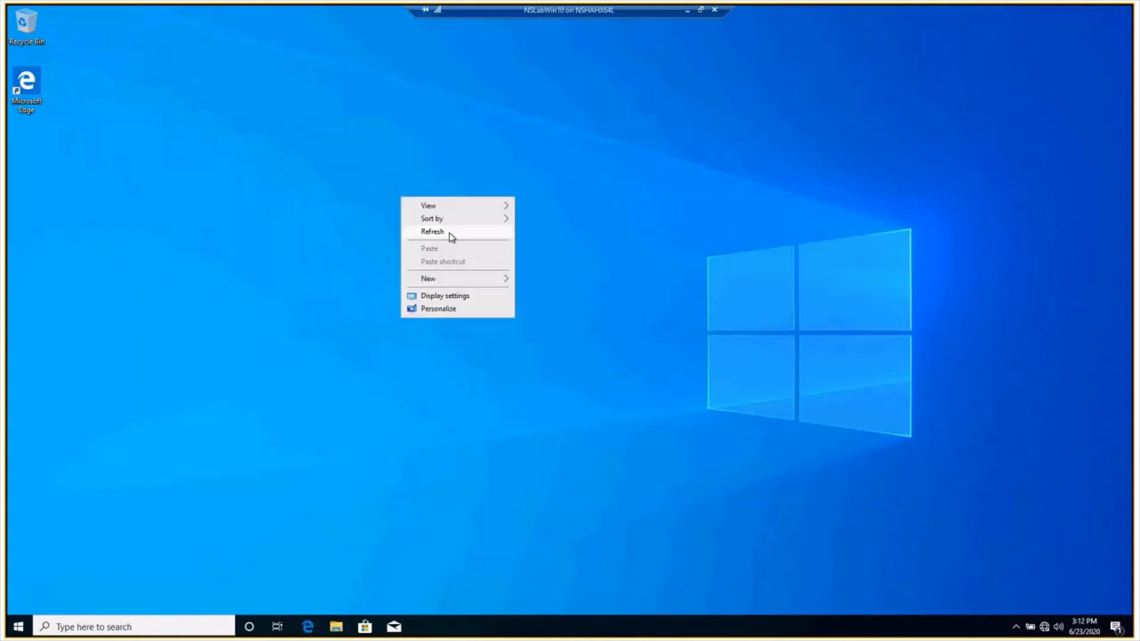
pyautogui.click(451, 232)
pyautogui.rightClick(349, 190)
pyautogui.click(380, 223)
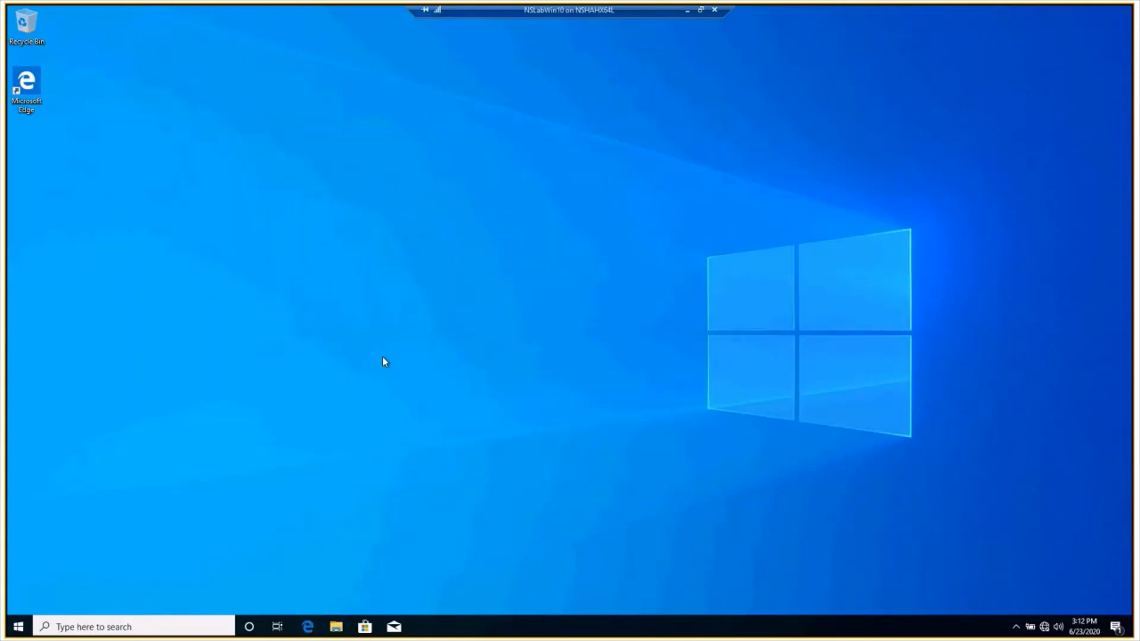
# - Run ipconfig in a new Command Prompt window to check the client's IP configuration
pyautogui.press('super+r')
pyautogui.write('cmd')
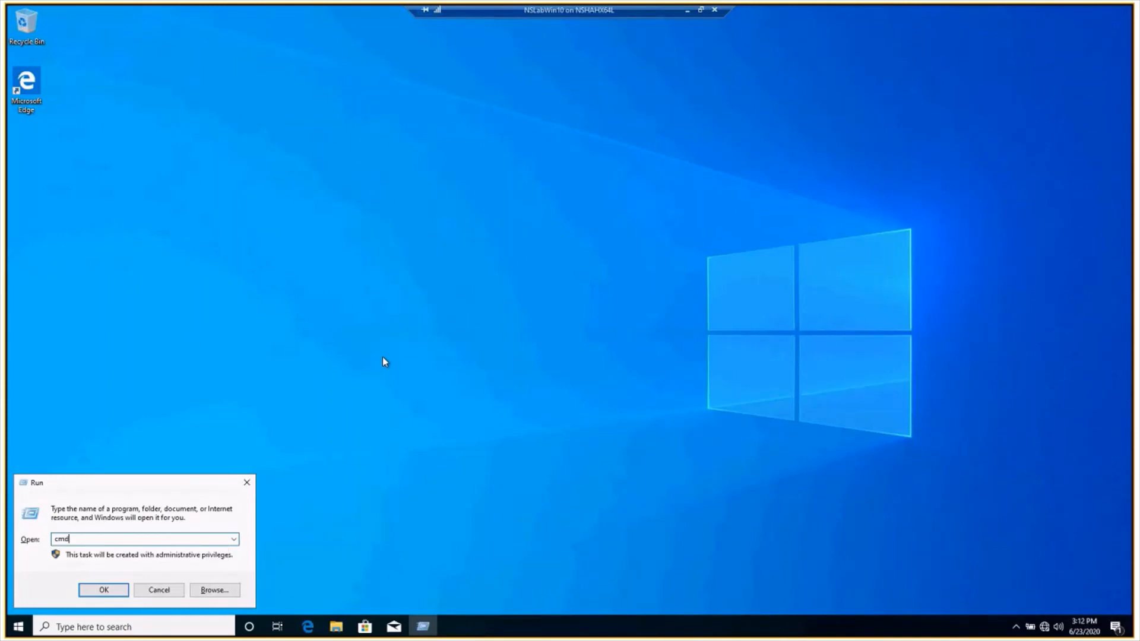
pyautogui.press('Return')
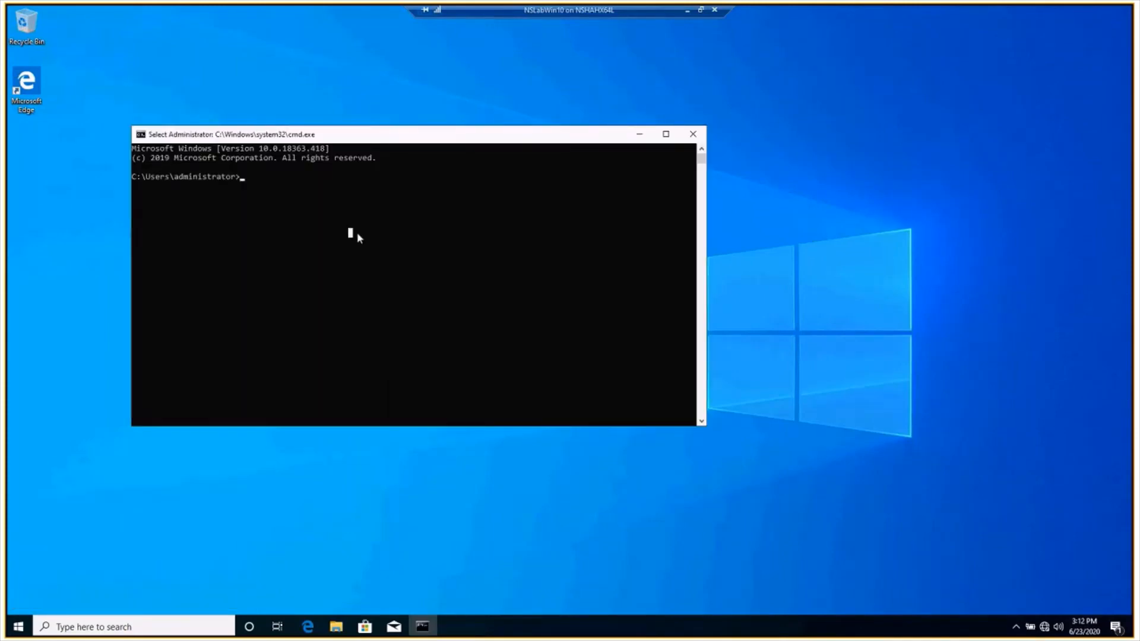
pyautogui.write('ipco')
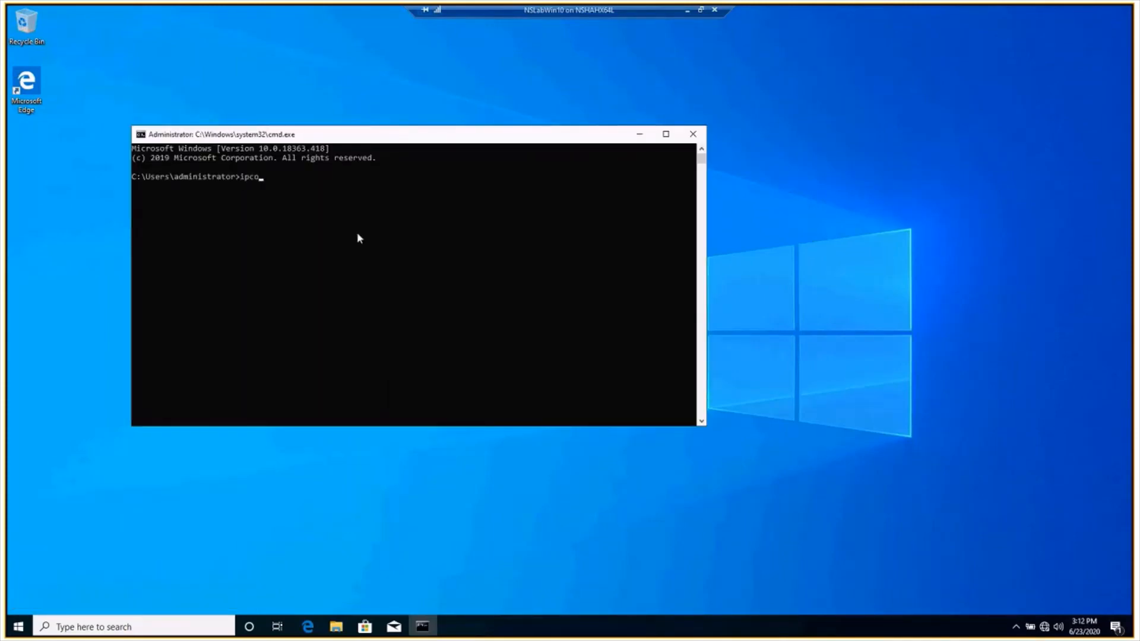
pyautogui.write('nfig')
pyautogui.press('Return')
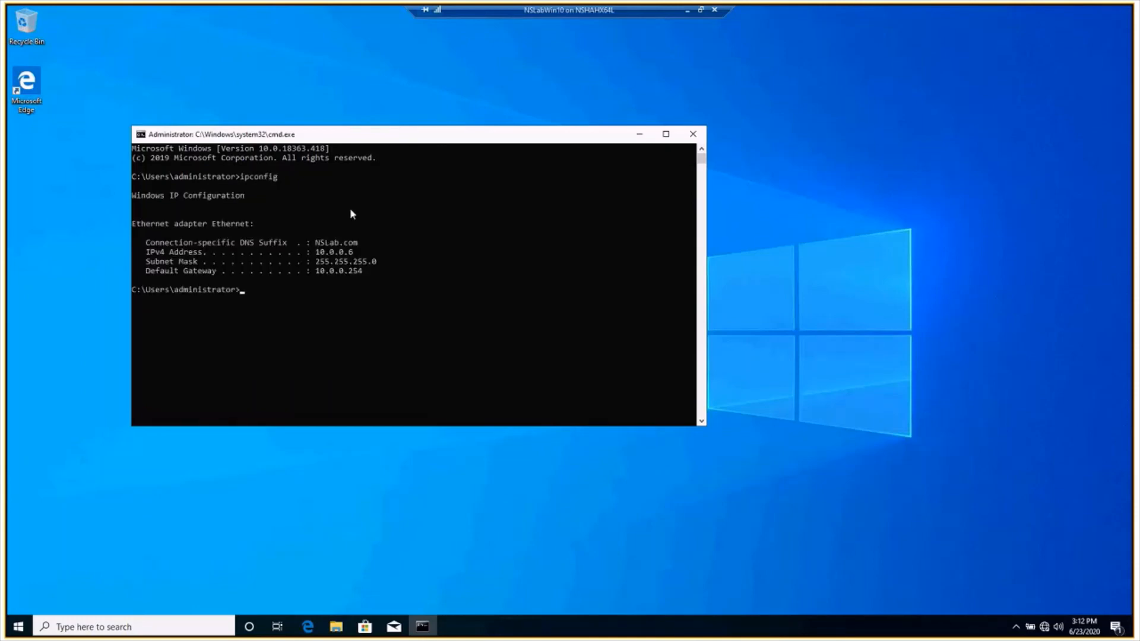
# - Examine the IPv4 address and default gateway in the ipconfig output
pyautogui.moveTo(317, 254); pyautogui.dragTo(356, 257)
pyautogui.click(351, 254)
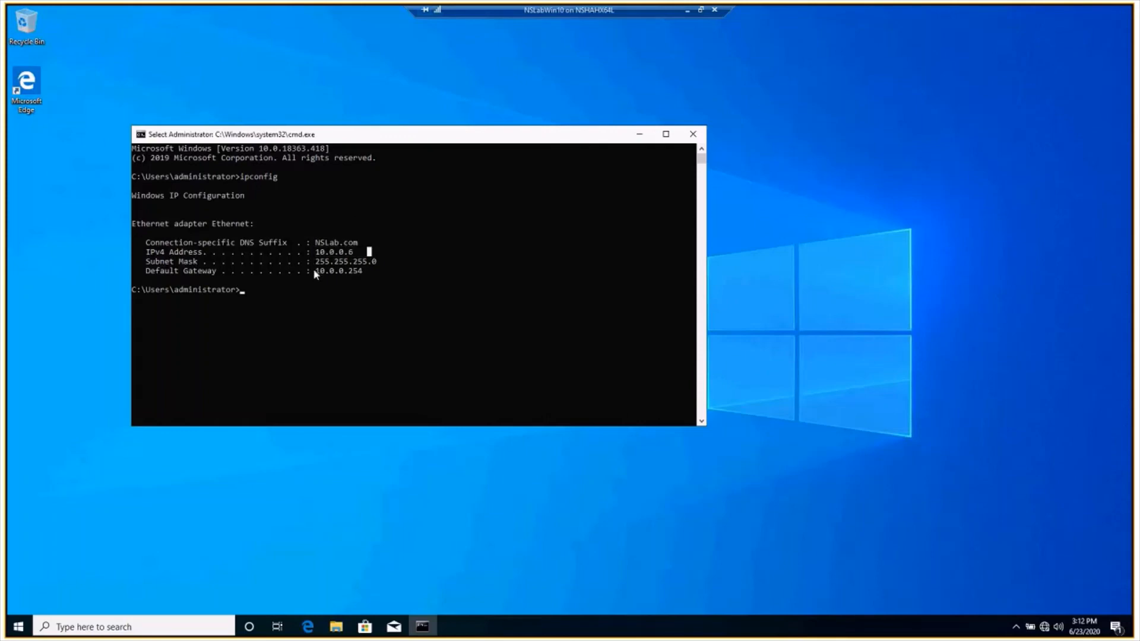
pyautogui.moveTo(316, 272); pyautogui.dragTo(362, 272)
pyautogui.click(336, 254)
pyautogui.click(330, 254)
pyautogui.moveTo(315, 254); pyautogui.dragTo(351, 254)
pyautogui.click(331, 253)
pyautogui.click(327, 254)
pyautogui.moveTo(318, 255); pyautogui.dragTo(353, 257)
pyautogui.click(411, 260)
pyautogui.click(318, 309)
pyautogui.press('Escape')
# - Run ipconfig /all and examine the default gateway, DHCP server and DNS servers of the Ethernet adapter
pyautogui.write('ipconfig')
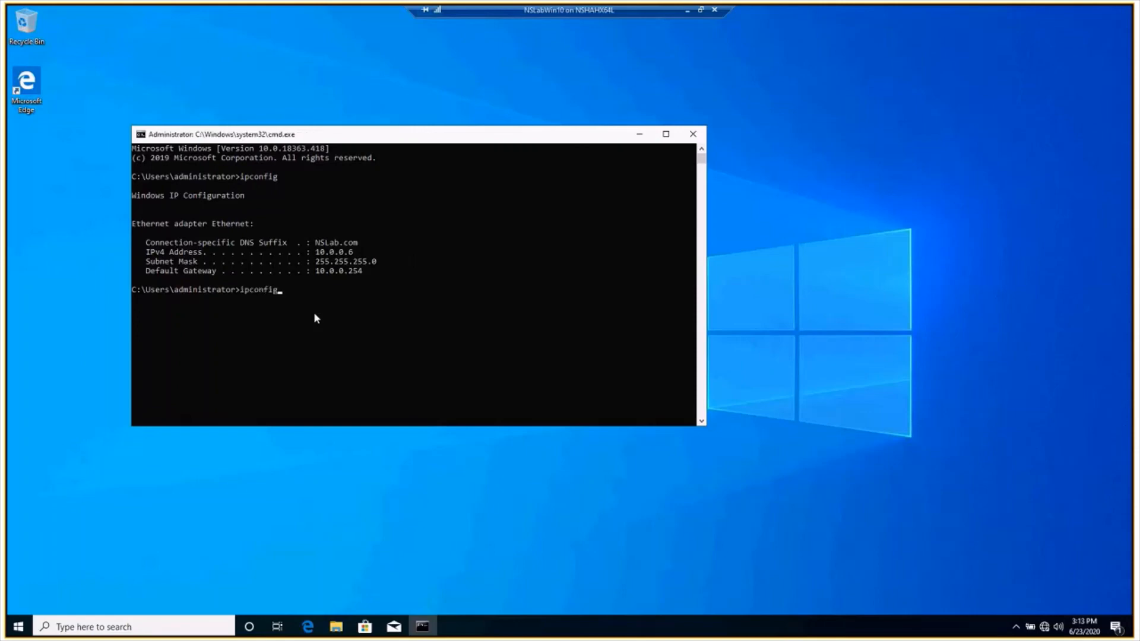
pyautogui.write(' /all')
pyautogui.press('Return')
pyautogui.scroll(-3, 317, 315)
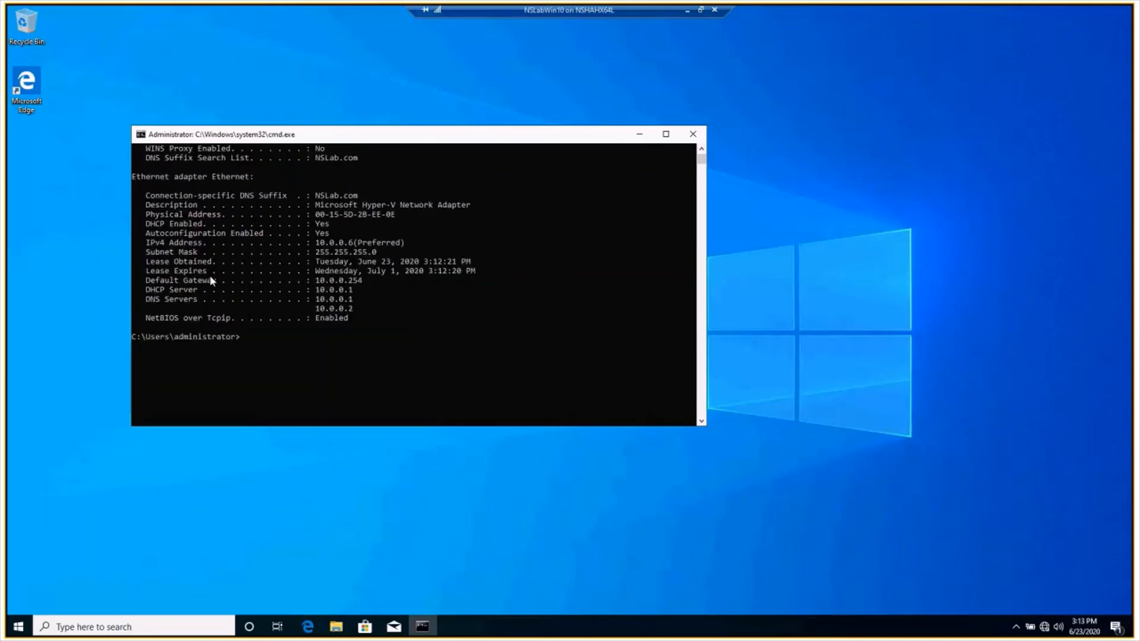
pyautogui.moveTo(209, 274); pyautogui.dragTo(369, 284)
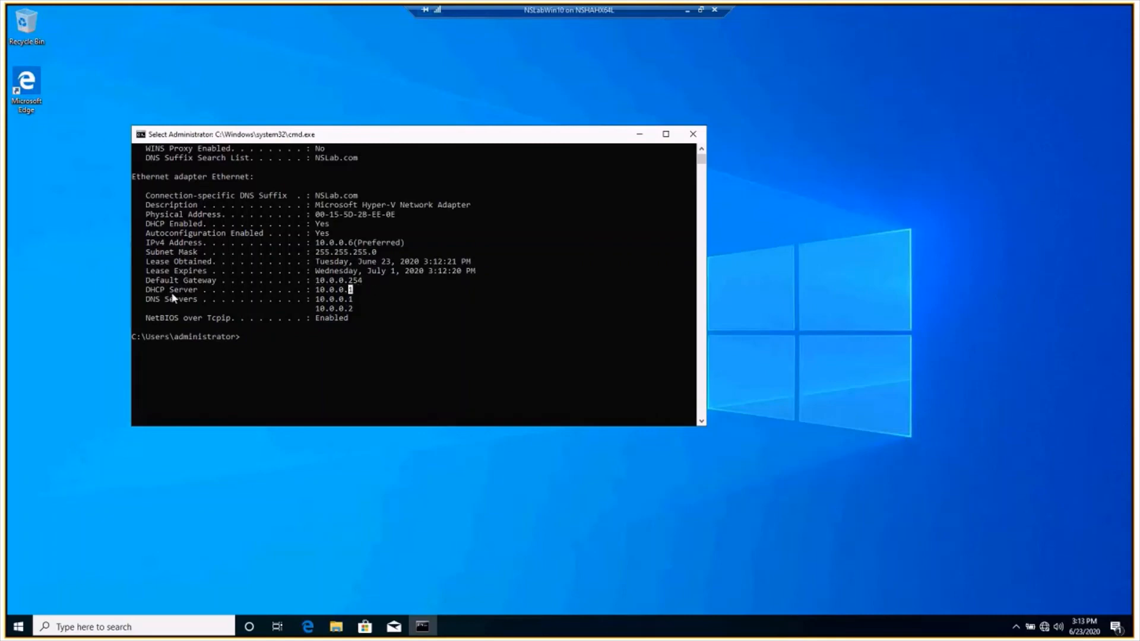
pyautogui.moveTo(150, 289); pyautogui.dragTo(358, 316)
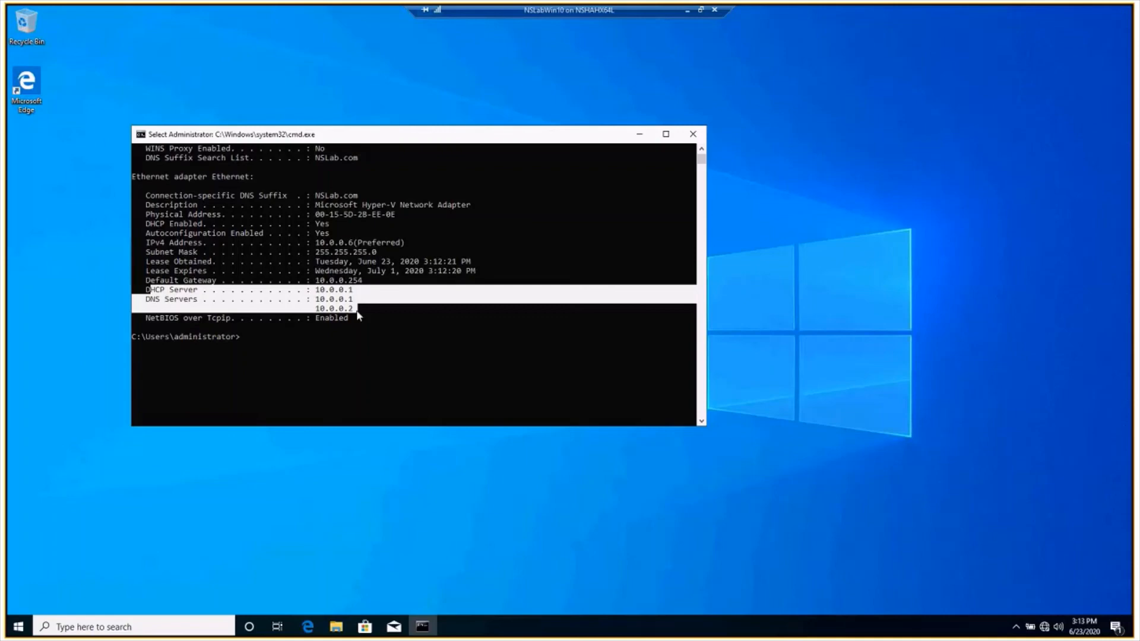
pyautogui.click(368, 308)
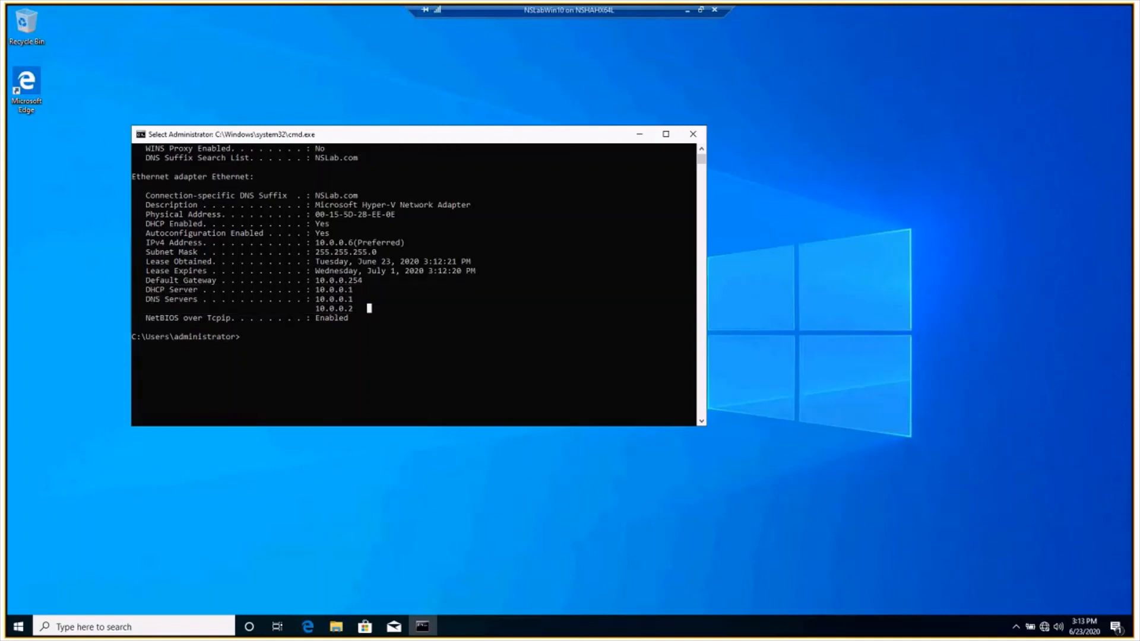